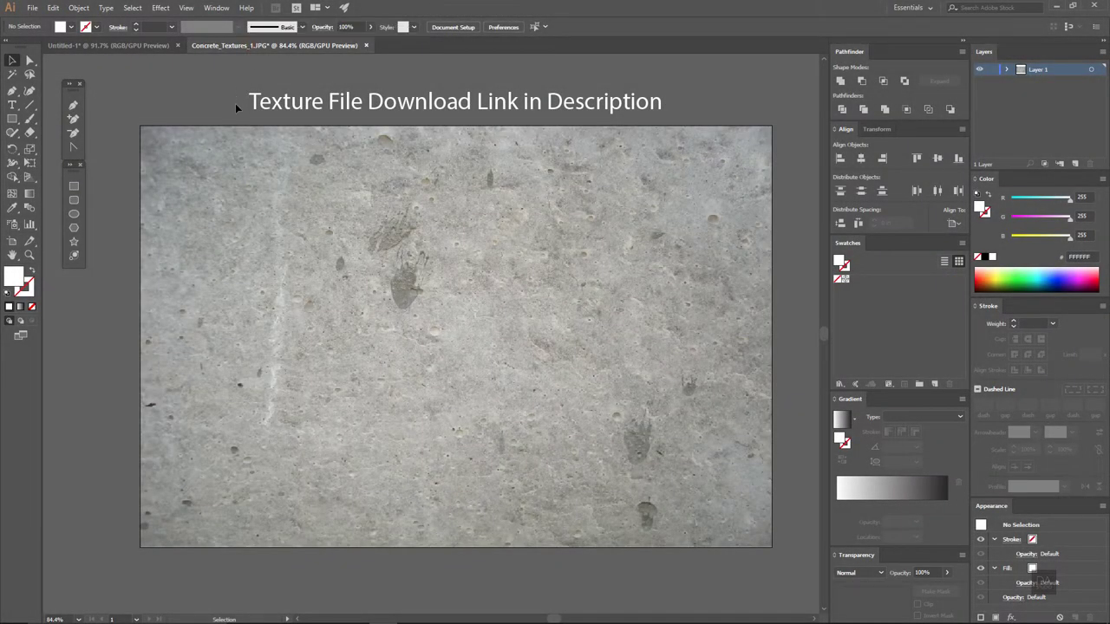
- Paste the concrete texture into Untitled-1, centre it on the artboard and lock the image layer
{"action": "left_click", "coordinate": [159, 47]}
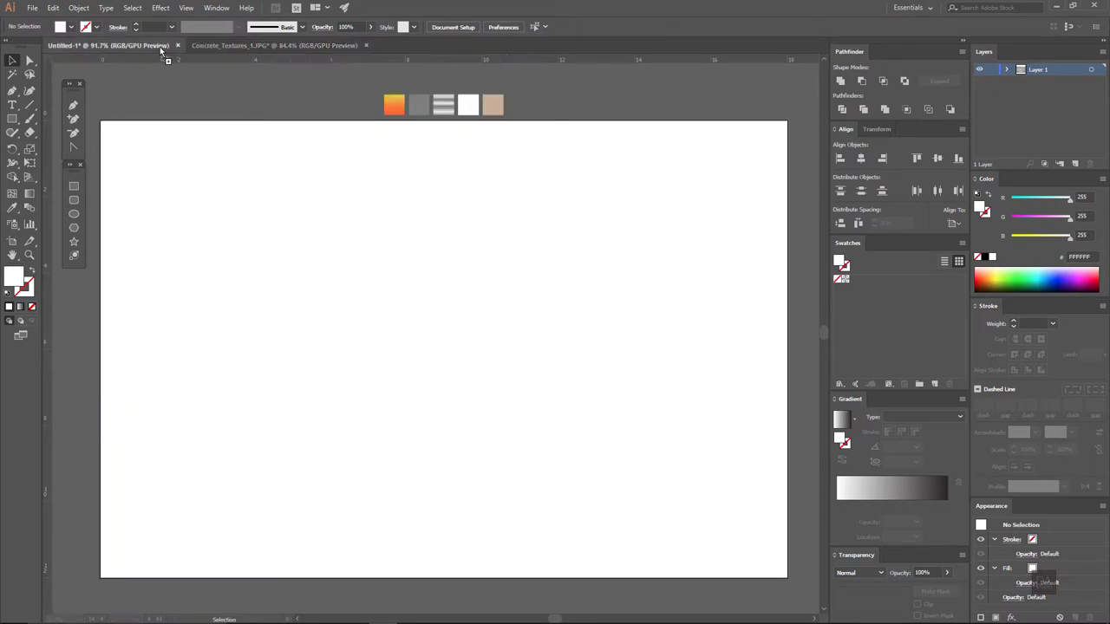
{"action": "key", "text": "ctrl+v"}
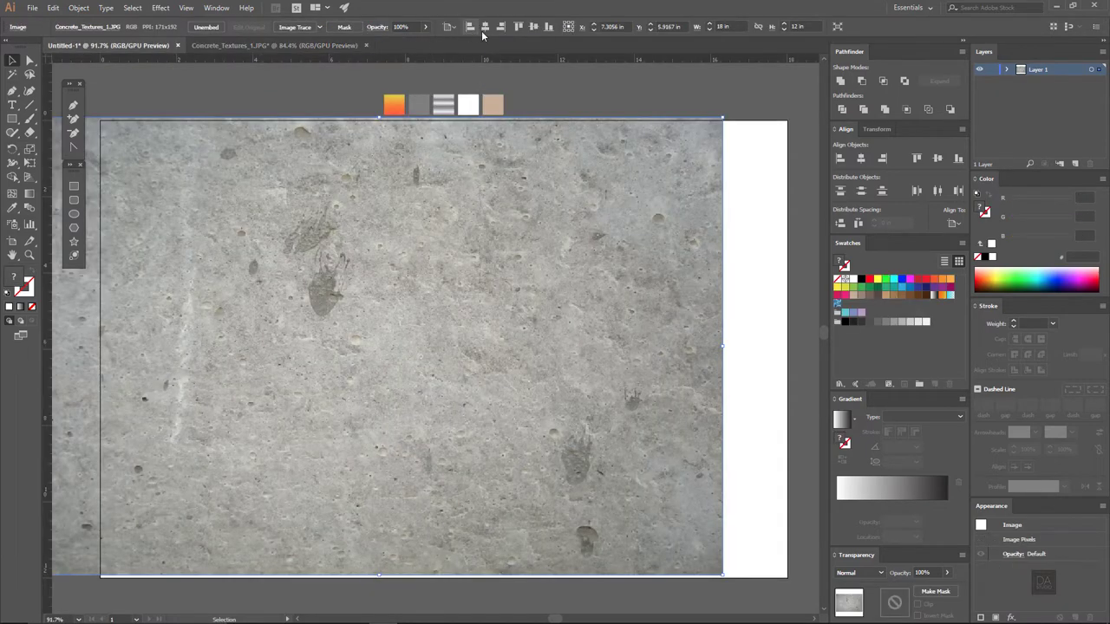
{"action": "left_click", "coordinate": [484, 28]}
{"action": "left_click", "coordinate": [534, 26]}
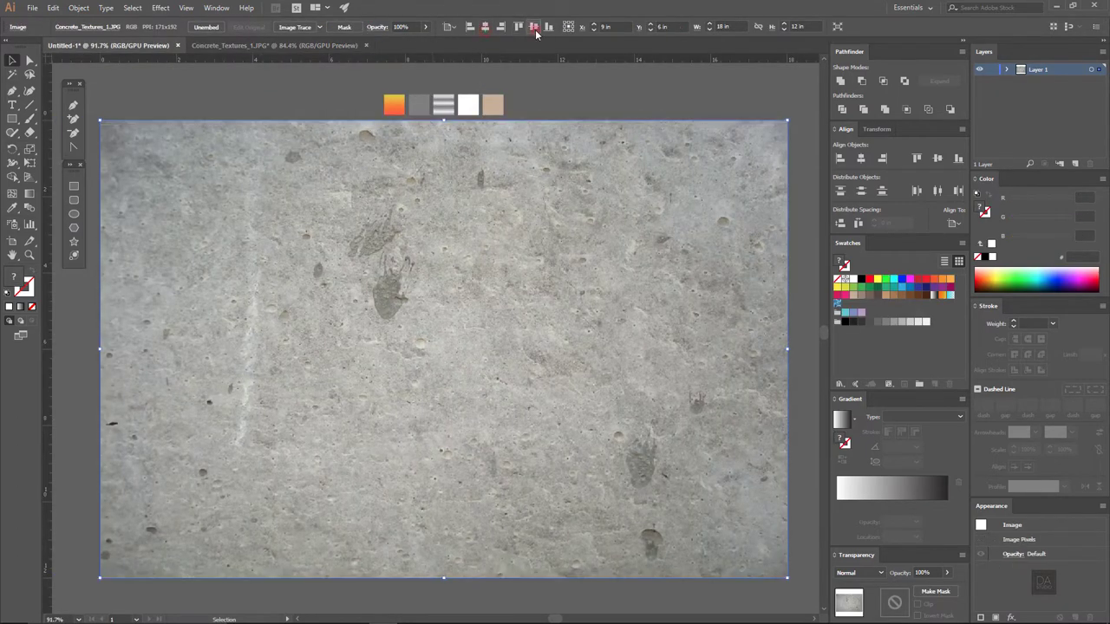
{"action": "left_click", "coordinate": [699, 84]}
{"action": "left_click", "coordinate": [701, 160]}
{"action": "left_click", "coordinate": [1007, 69]}
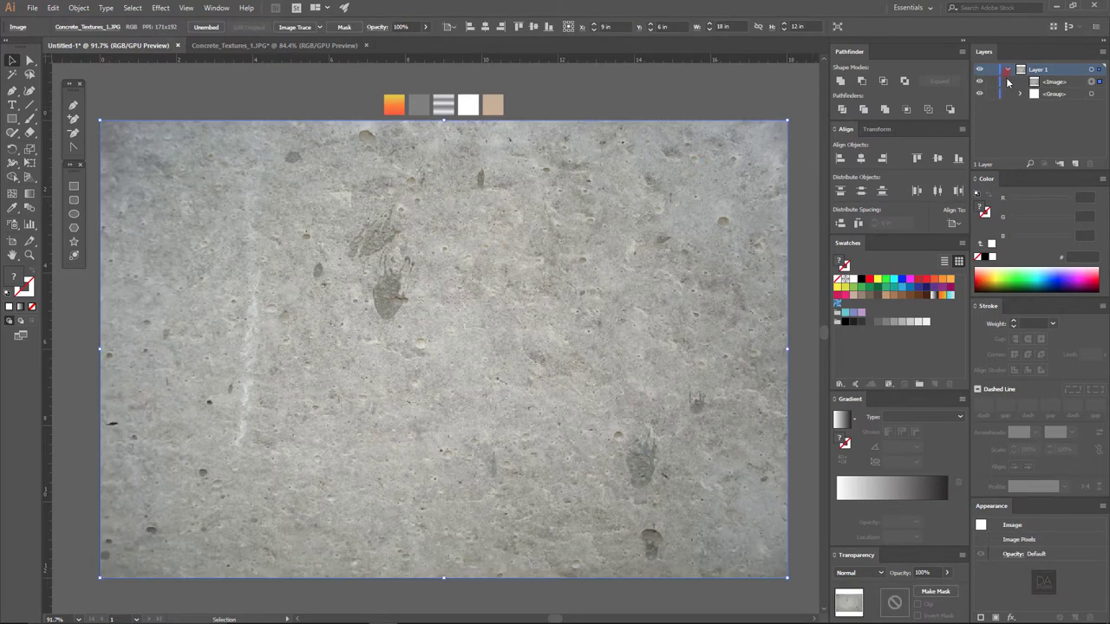
{"action": "left_click", "coordinate": [992, 81]}
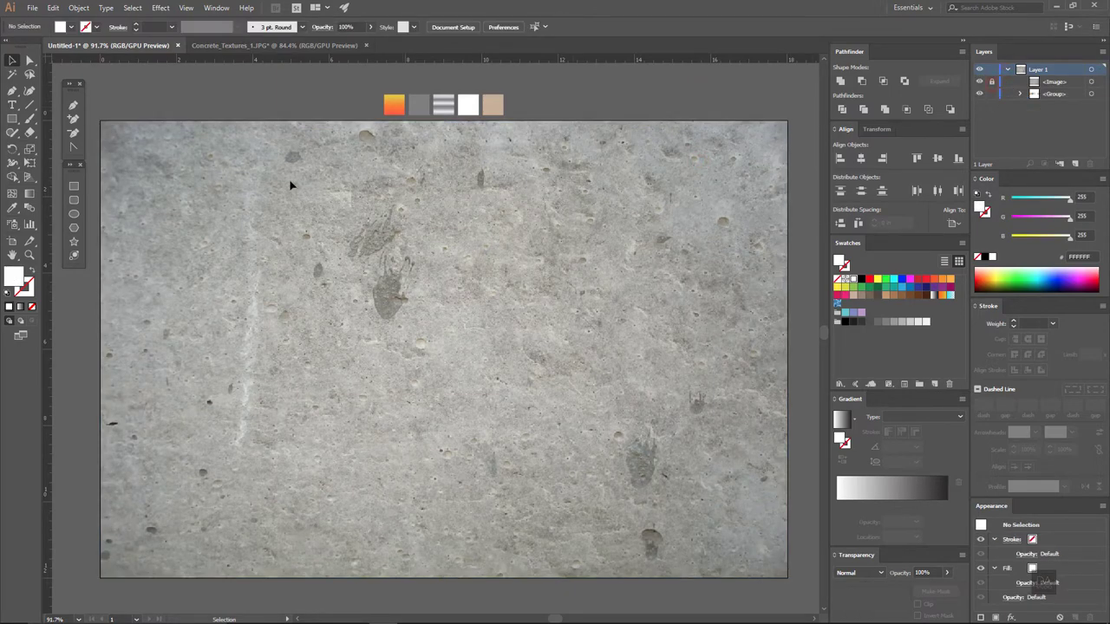
{"action": "left_click", "coordinate": [71, 189]}
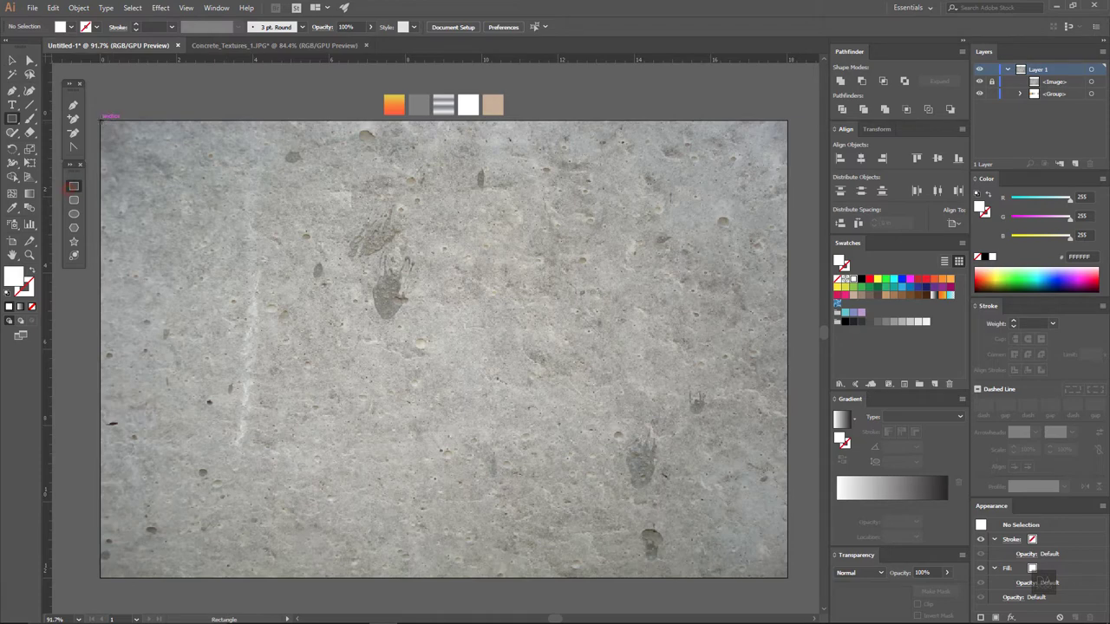
- Draw an artboard-sized rectangle filled with the tan sample colour
{"action": "left_click_drag", "start_coordinate": [102, 117], "coordinate": [787, 575]}
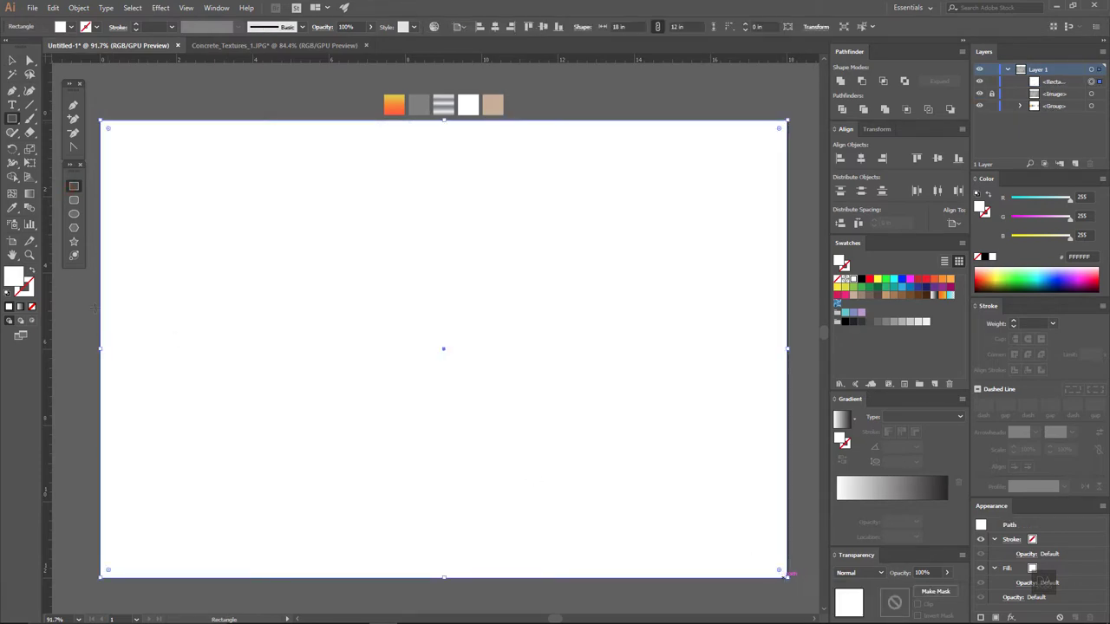
{"action": "left_click", "coordinate": [13, 209]}
{"action": "left_click", "coordinate": [485, 106]}
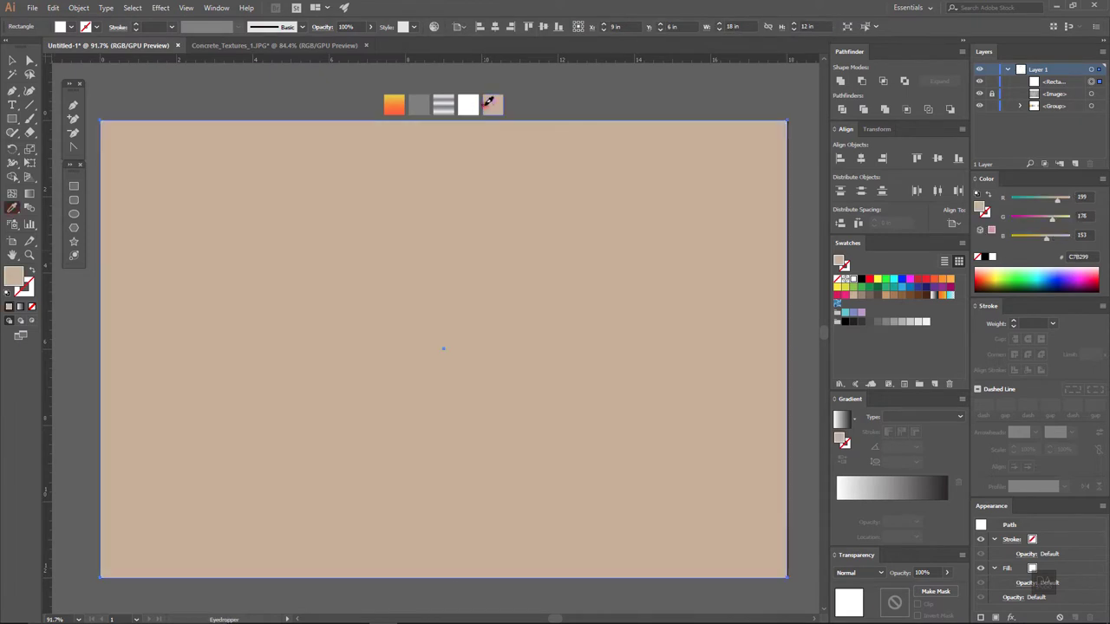
{"action": "key", "text": "v"}
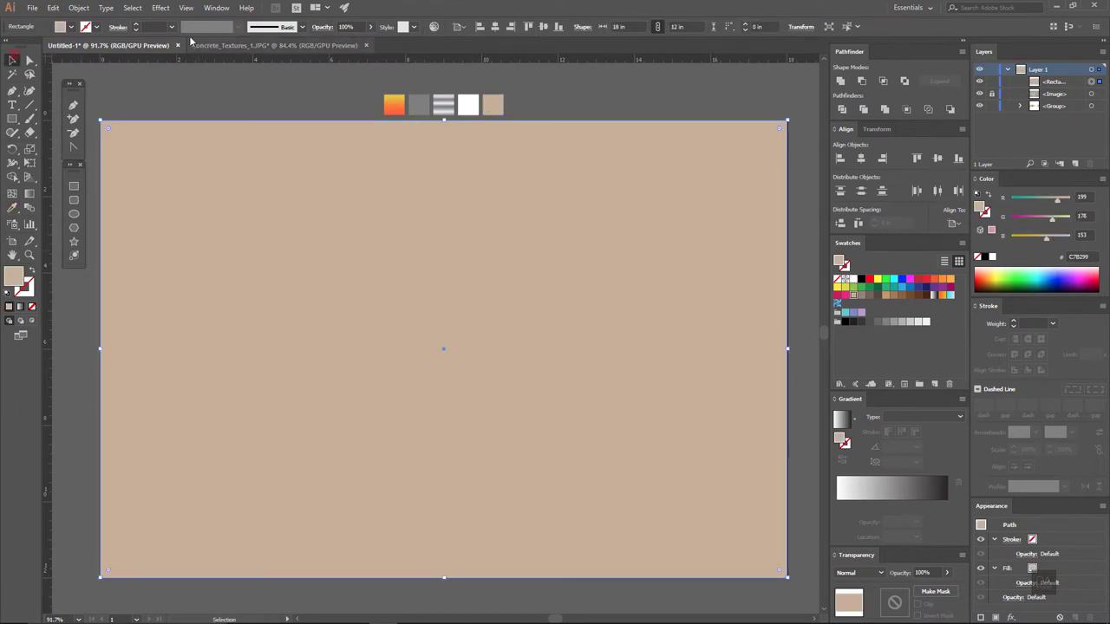
- Apply the Grain texture effect (Intensity 40, Contrast 50) to the tan rectangle
{"action": "left_click", "coordinate": [161, 8]}
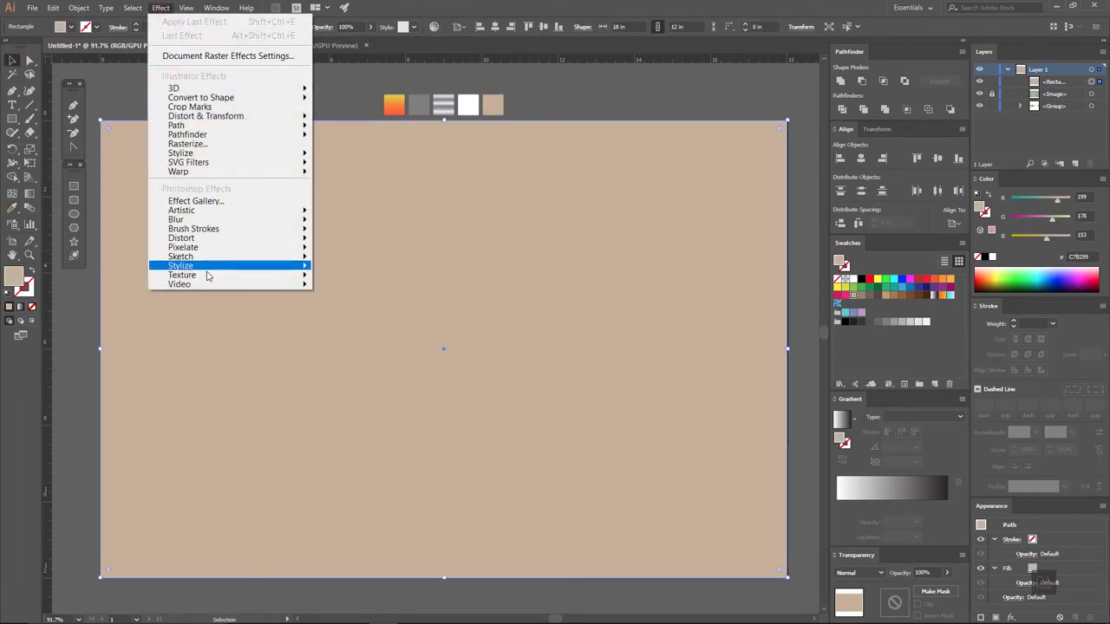
{"action": "mouse_move", "coordinate": [183, 275]}
{"action": "left_click", "coordinate": [113, 285]}
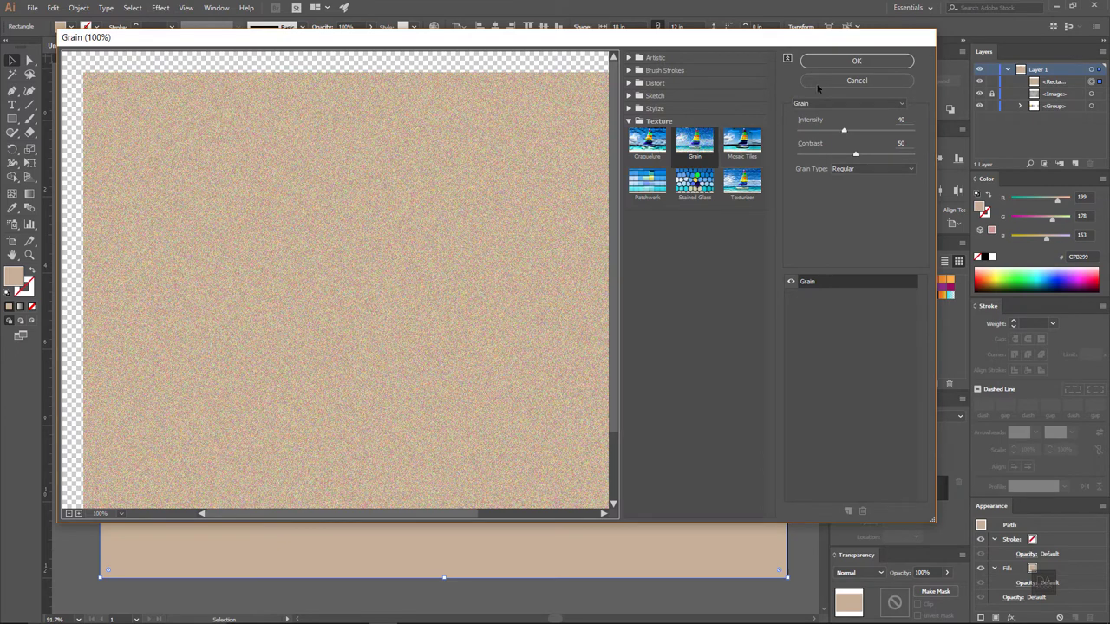
{"action": "left_click", "coordinate": [856, 61]}
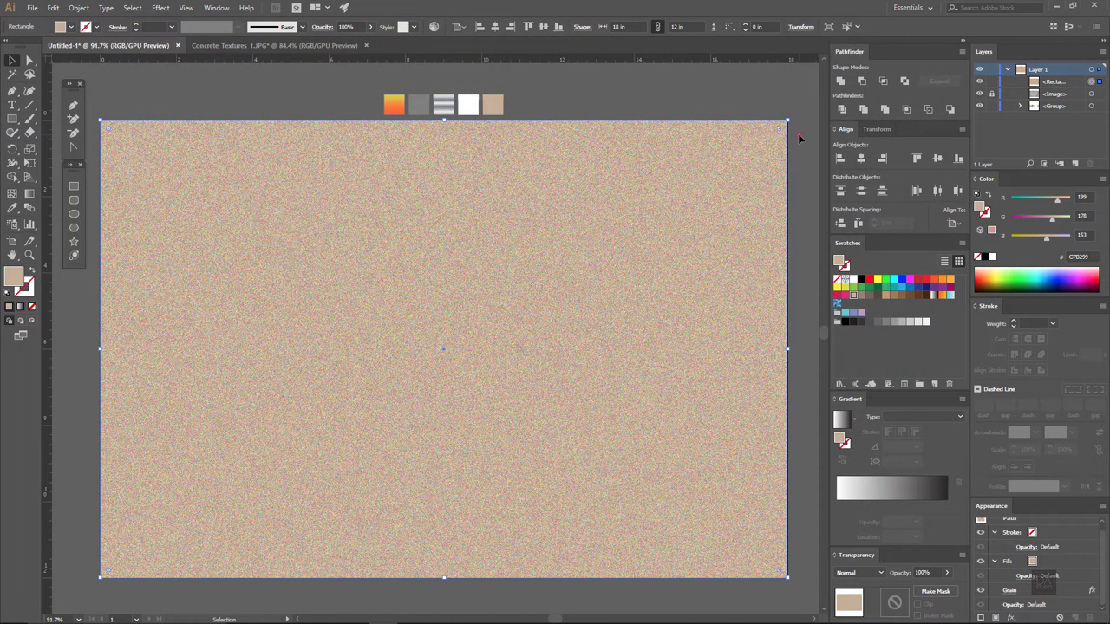
{"action": "left_click", "coordinate": [798, 134]}
- Set the grain rectangle's blend mode to Multiply
{"action": "left_click", "coordinate": [759, 153]}
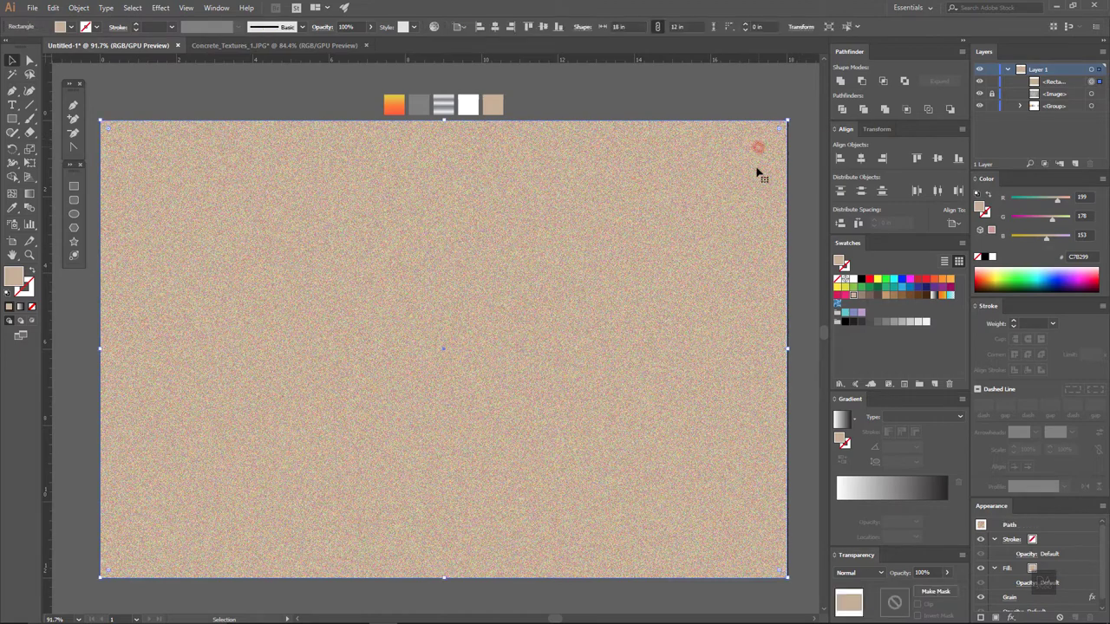
{"action": "left_click", "coordinate": [875, 572]}
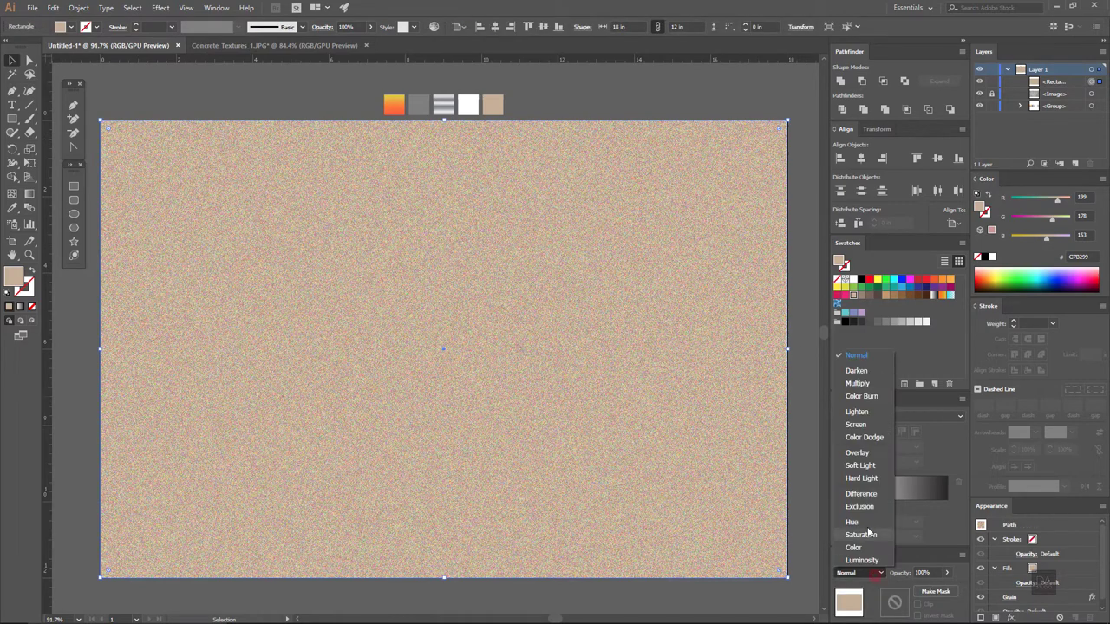
{"action": "left_click", "coordinate": [857, 383]}
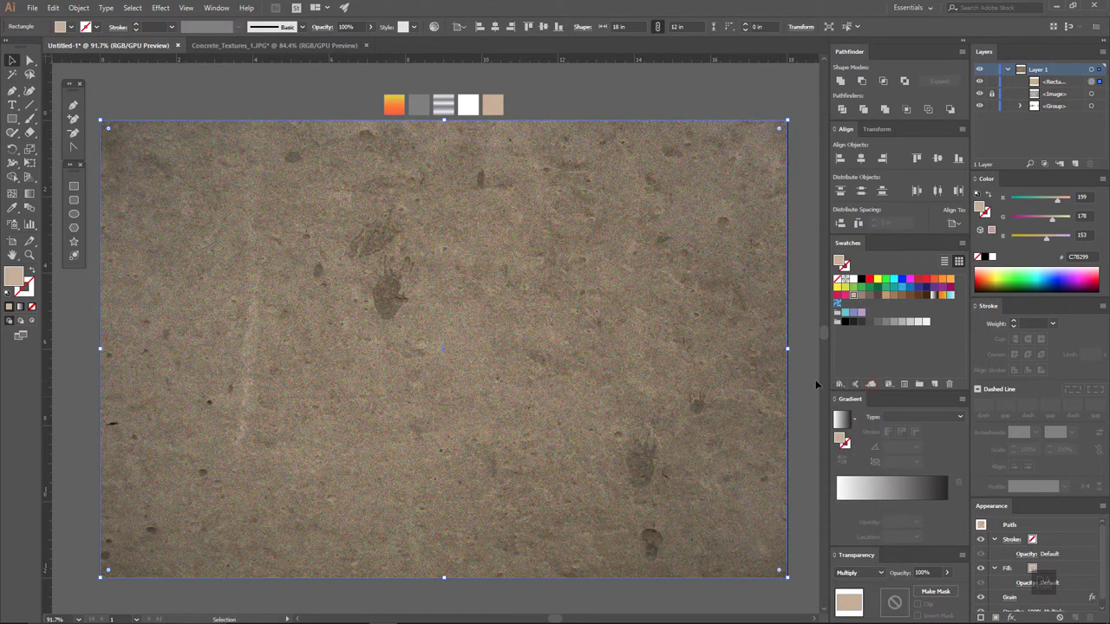
{"action": "left_click", "coordinate": [813, 385]}
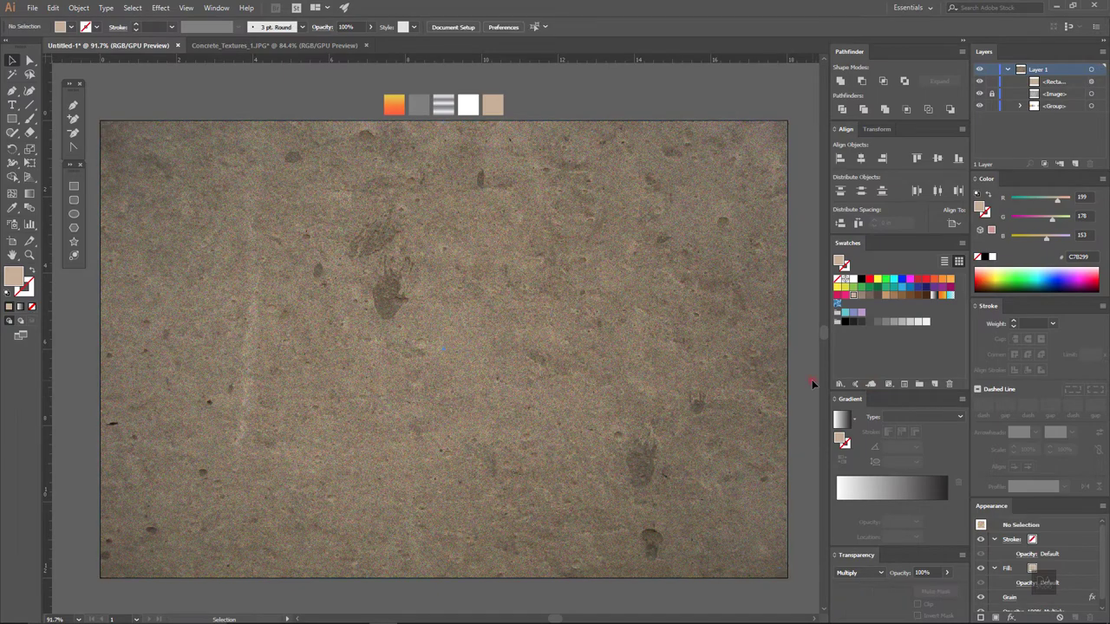
- Draw another artboard-sized rectangle filled with the White, Black gradient set to Radial
{"action": "left_click", "coordinate": [73, 186]}
{"action": "left_click_drag", "start_coordinate": [101, 116], "coordinate": [788, 577]}
{"action": "left_click", "coordinate": [12, 60]}
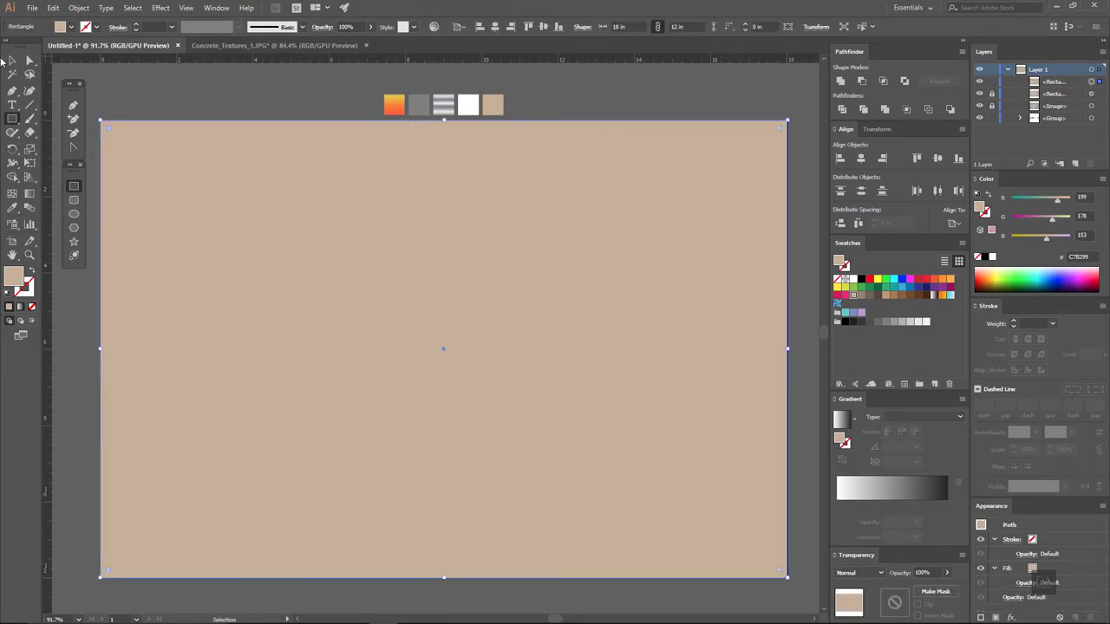
{"action": "left_click", "coordinate": [856, 428]}
{"action": "left_click", "coordinate": [844, 441]}
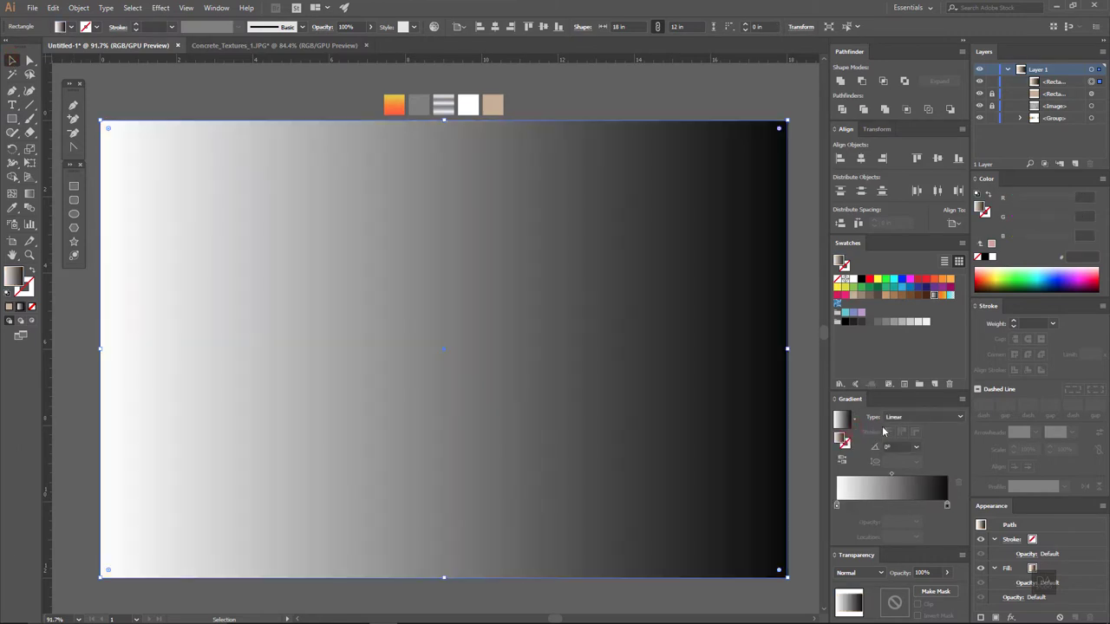
{"action": "left_click", "coordinate": [911, 417]}
{"action": "left_click", "coordinate": [902, 442]}
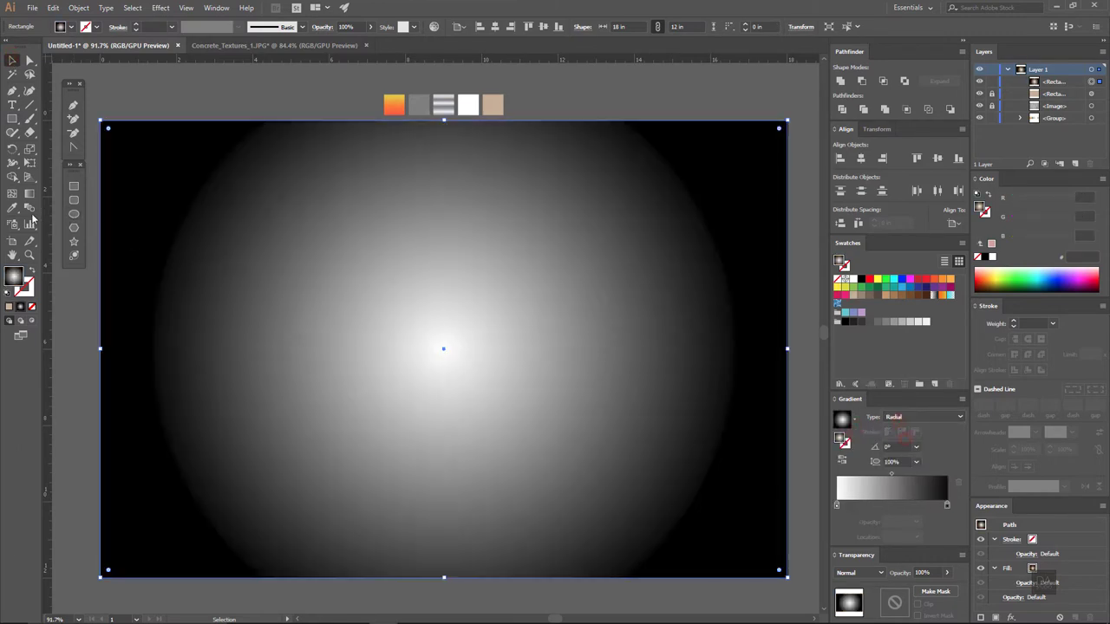
- Squash the radial gradient into an ellipse at a 75.7% aspect ratio
{"action": "left_click", "coordinate": [31, 197]}
{"action": "mouse_move", "coordinate": [442, 349]}
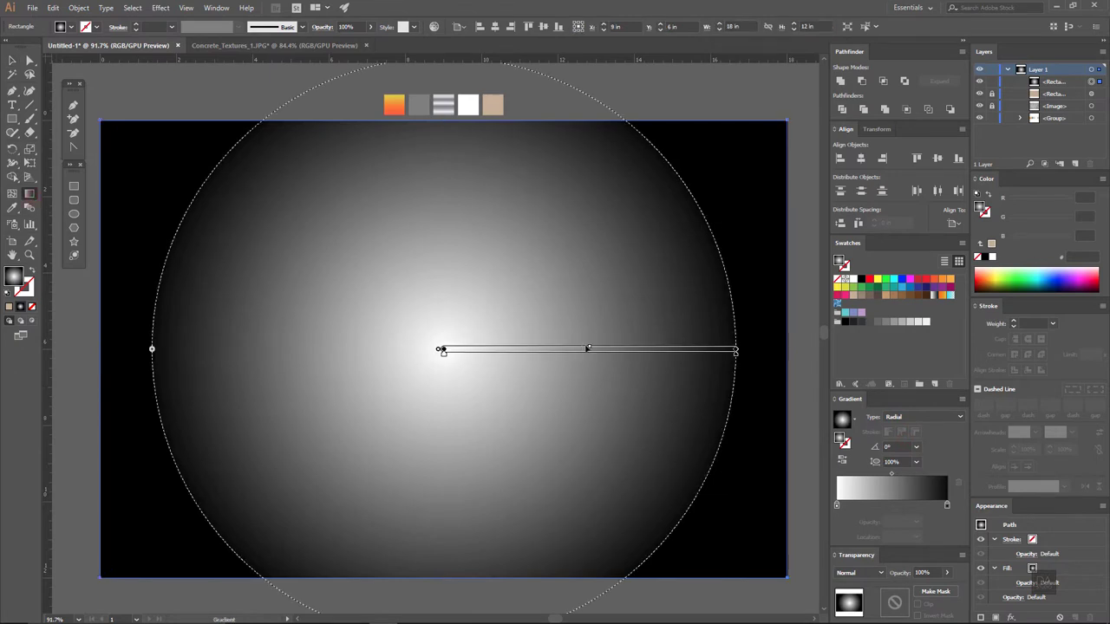
{"action": "scroll", "coordinate": [577, 382], "scroll_direction": "down", "scroll_amount": 1, "text": "alt"}
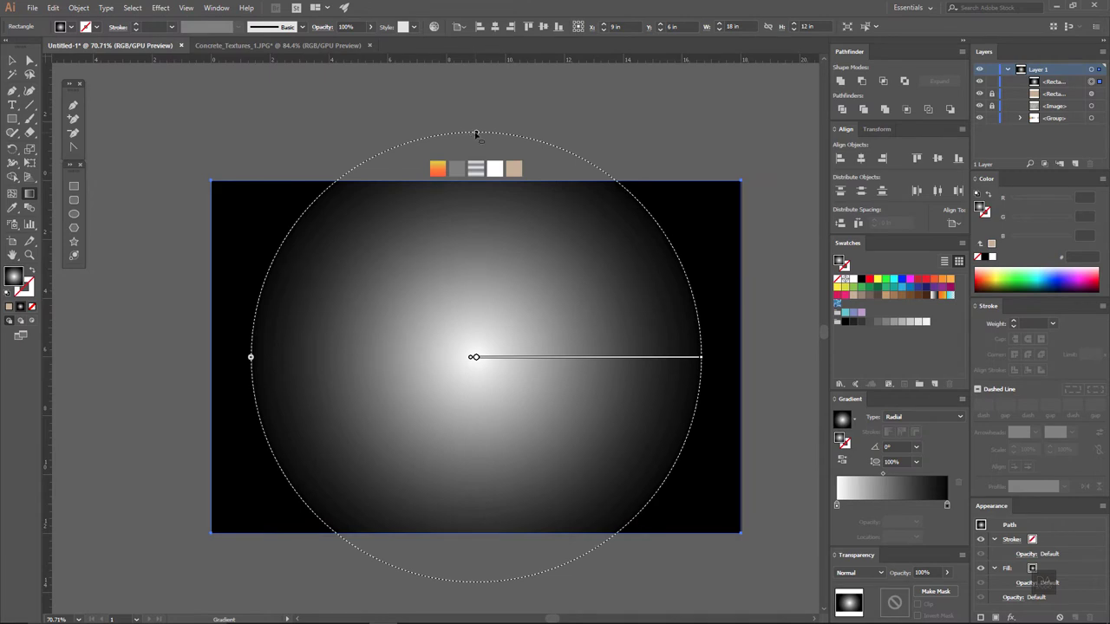
{"action": "left_click_drag", "start_coordinate": [475, 135], "coordinate": [476, 185]}
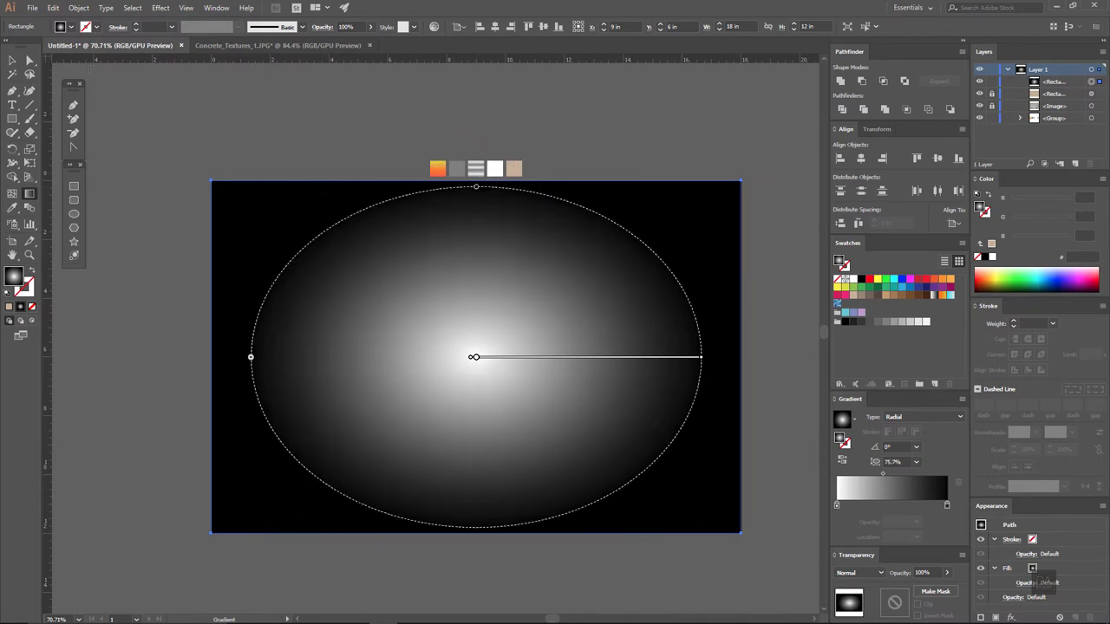
{"action": "left_click", "coordinate": [580, 341], "text": "ctrl"}
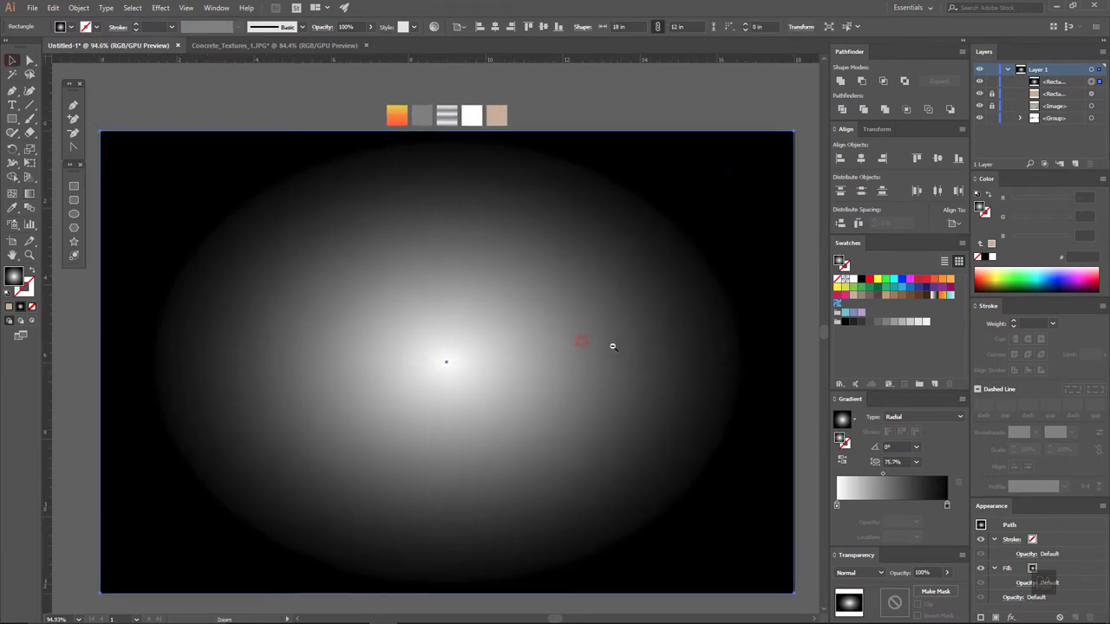
{"action": "key", "text": "ctrl+0"}
- Recolour the gradient stops dark brown with a transparent centre and widen the ellipse
{"action": "left_click", "coordinate": [837, 505]}
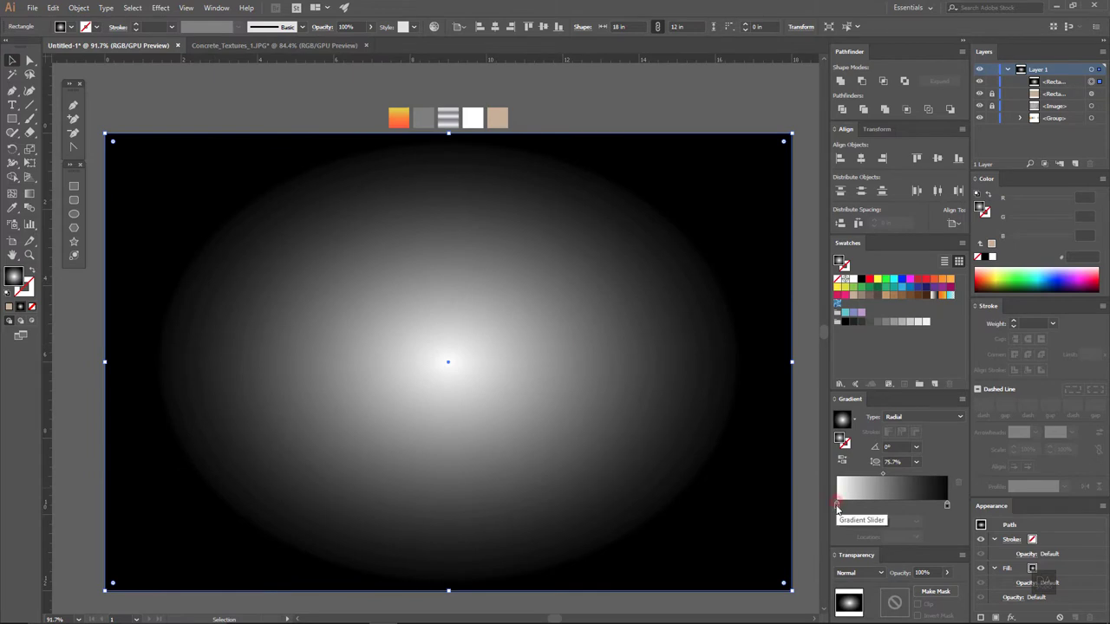
{"action": "left_click", "coordinate": [916, 522]}
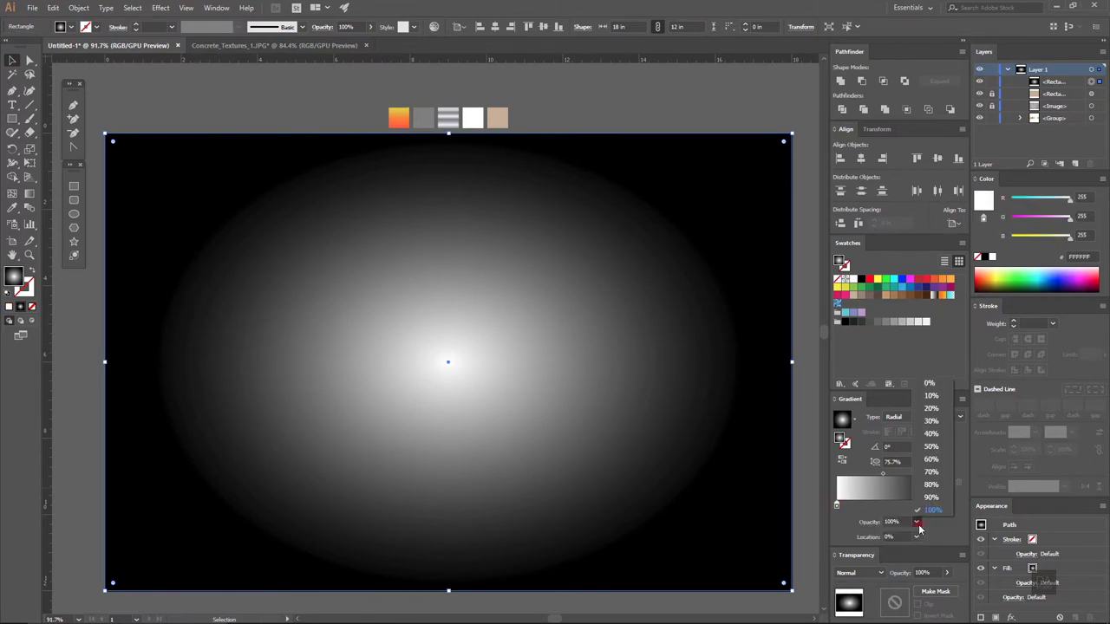
{"action": "left_click", "coordinate": [932, 387]}
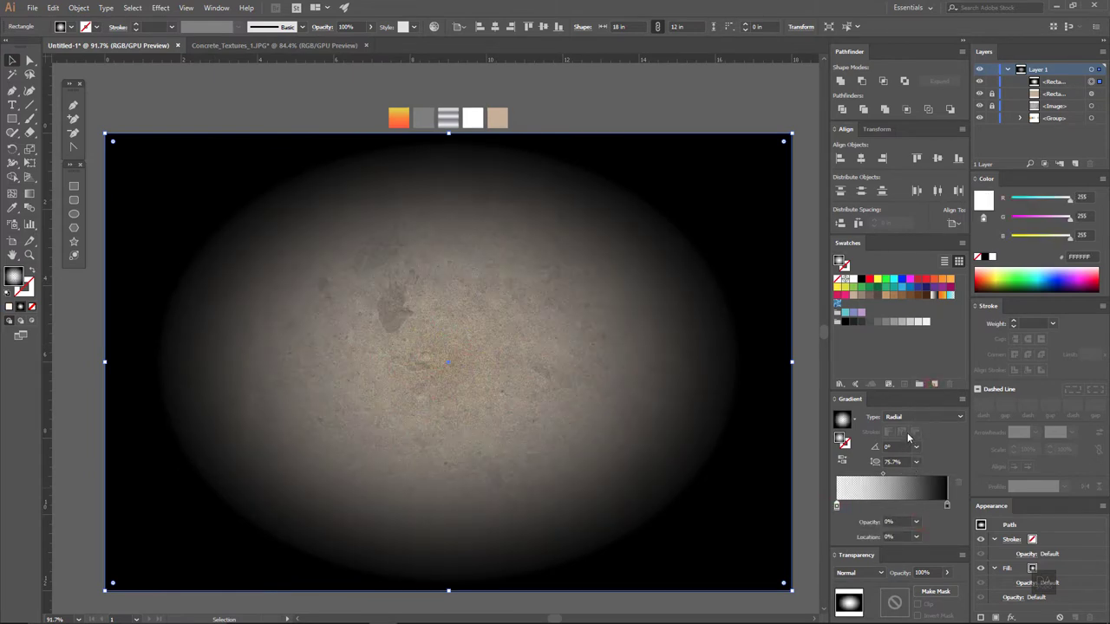
{"action": "left_click", "coordinate": [926, 296]}
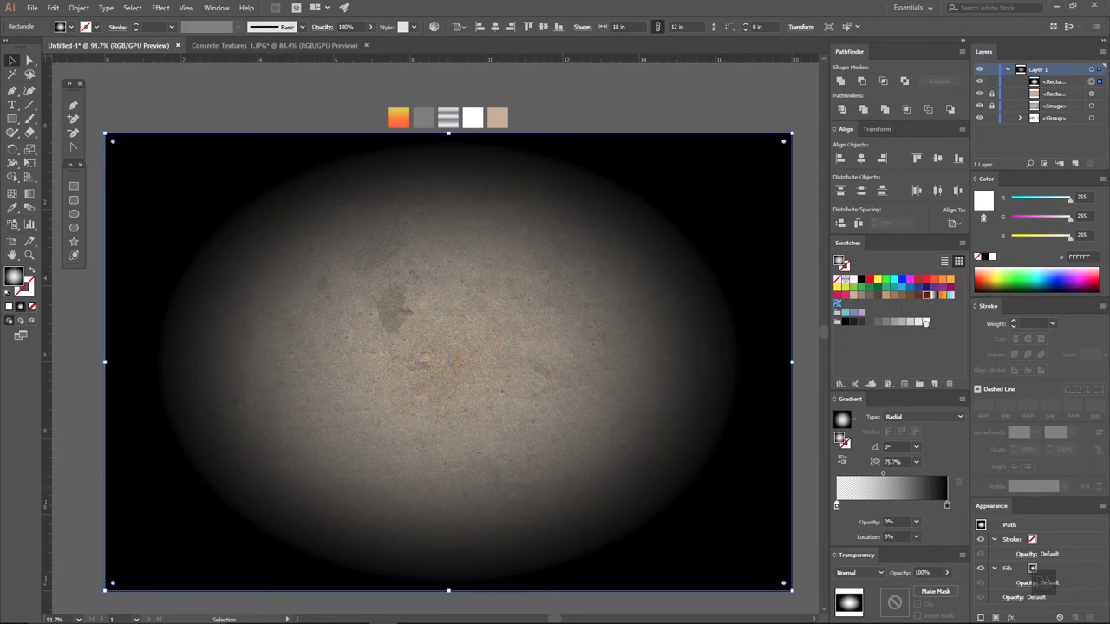
{"action": "left_click", "coordinate": [837, 506]}
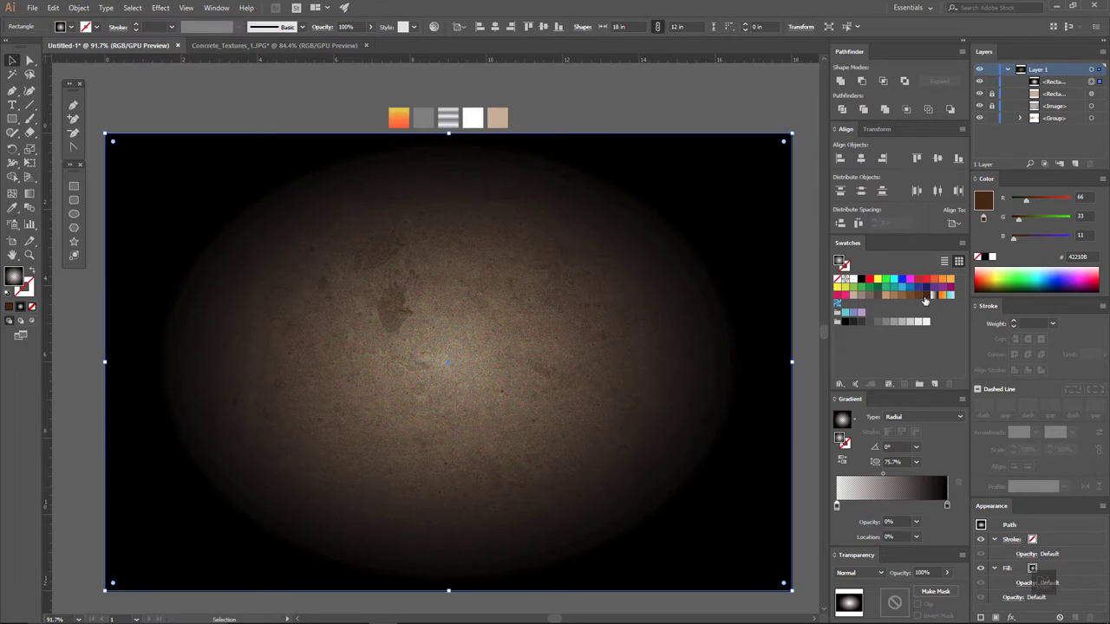
{"action": "left_click_drag", "start_coordinate": [927, 300], "coordinate": [947, 507]}
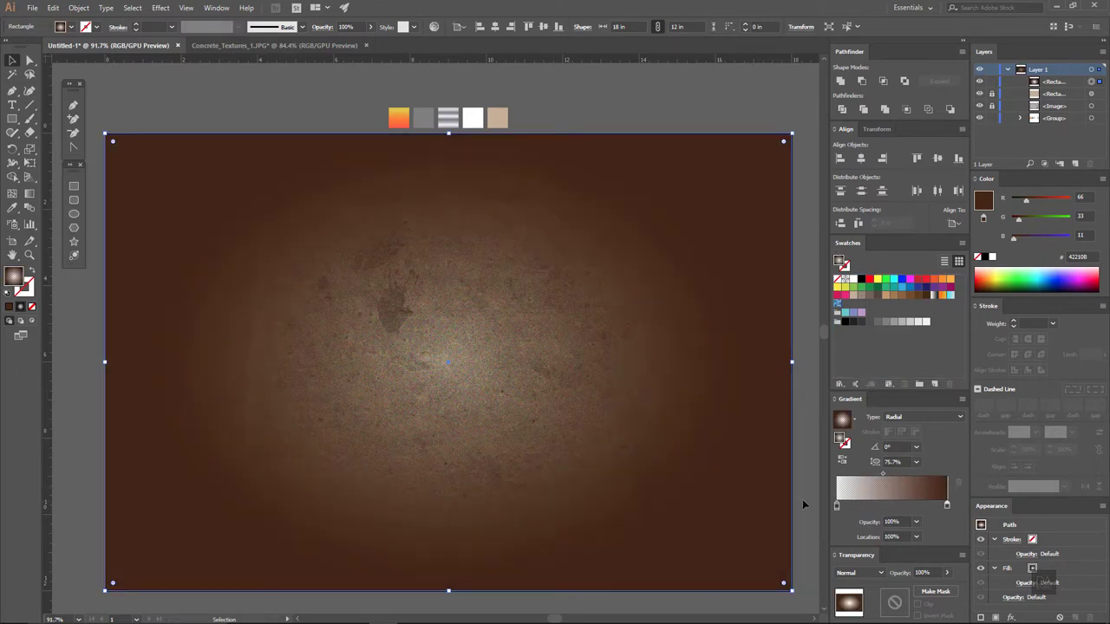
{"action": "left_click", "coordinate": [30, 192]}
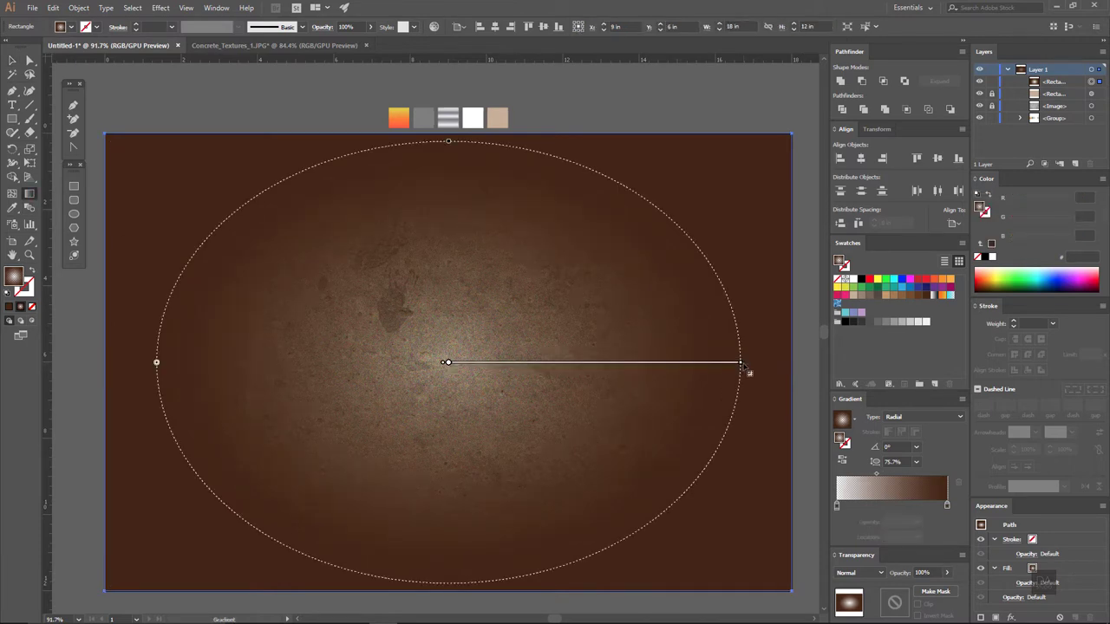
{"action": "left_click_drag", "start_coordinate": [746, 369], "coordinate": [765, 368]}
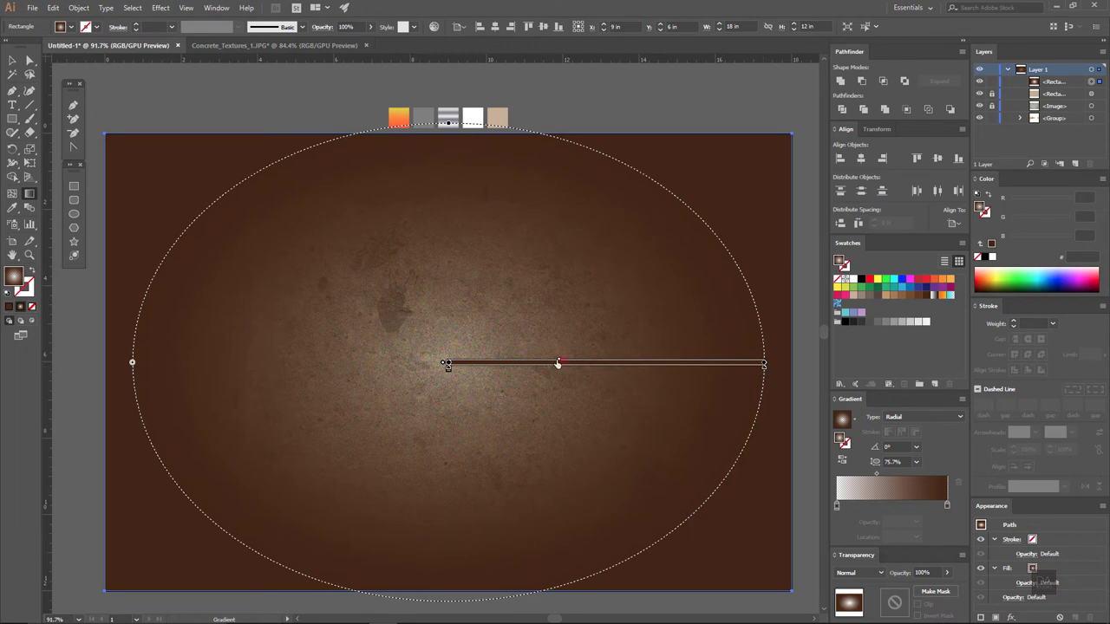
- Blend the vignette in Multiply at 72% opacity and lock it in Layers
{"action": "left_click", "coordinate": [859, 573]}
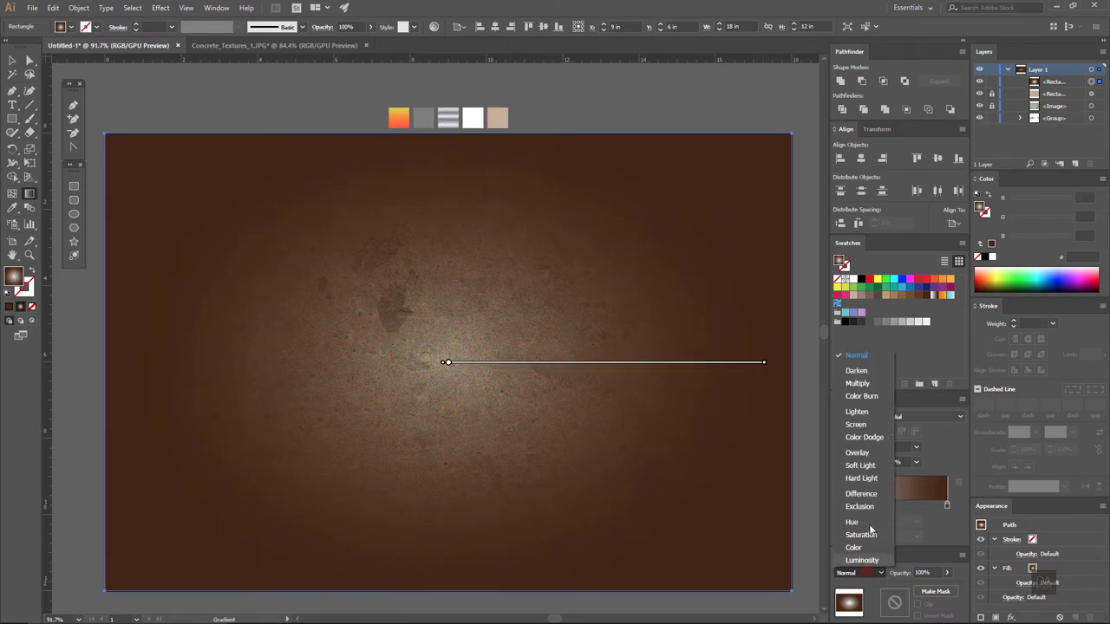
{"action": "left_click", "coordinate": [873, 387]}
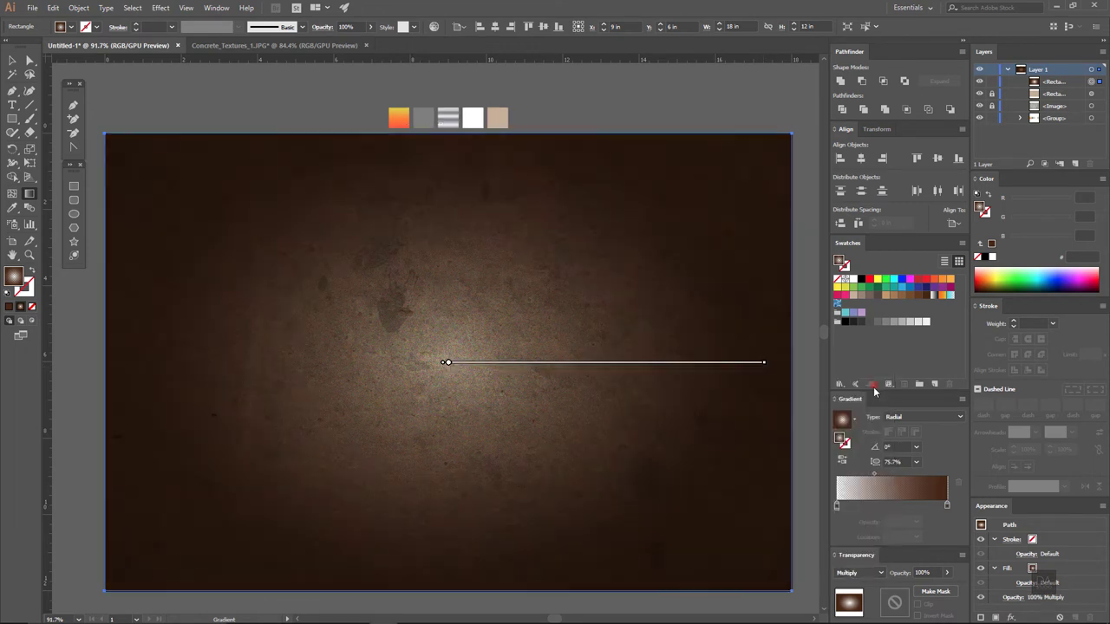
{"action": "left_click", "coordinate": [948, 573]}
{"action": "left_click_drag", "start_coordinate": [948, 589], "coordinate": [934, 593]}
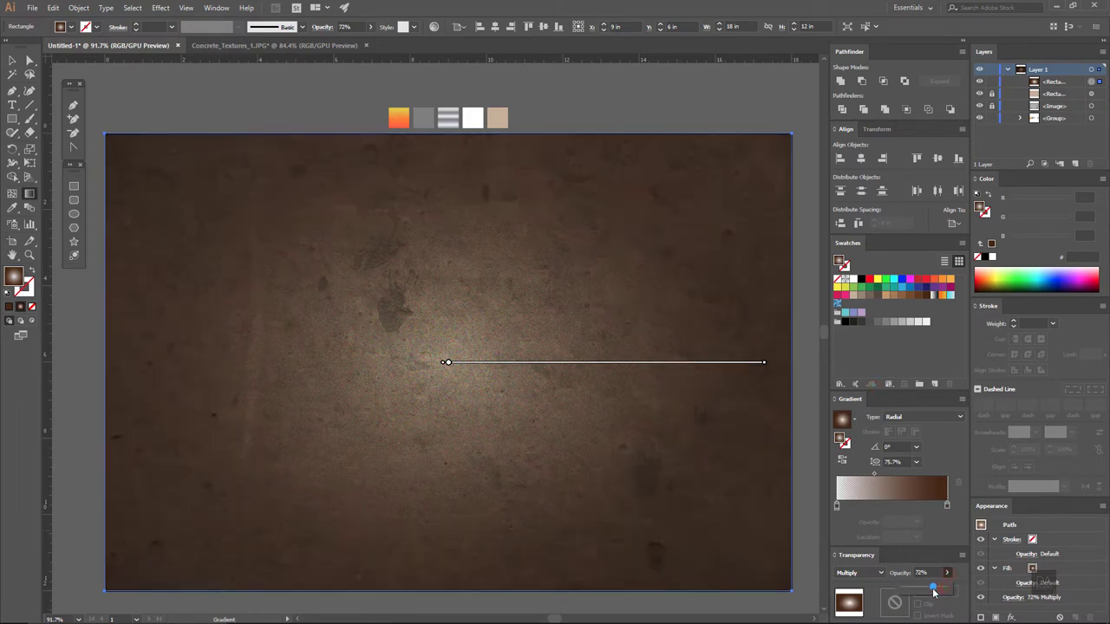
{"action": "left_click", "coordinate": [12, 61]}
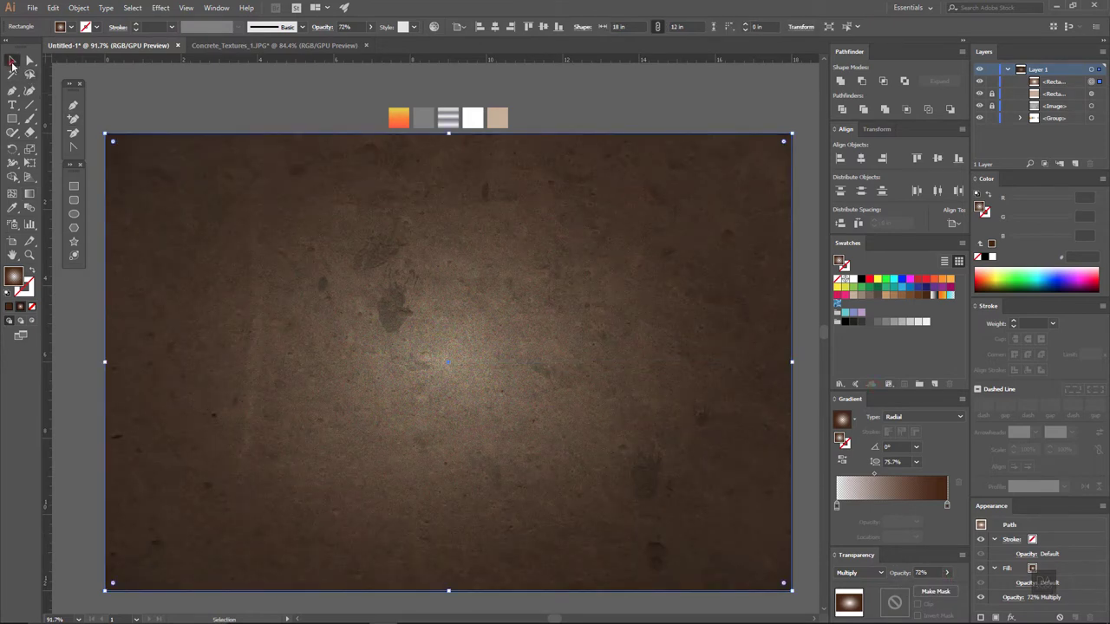
{"action": "left_click", "coordinate": [991, 82]}
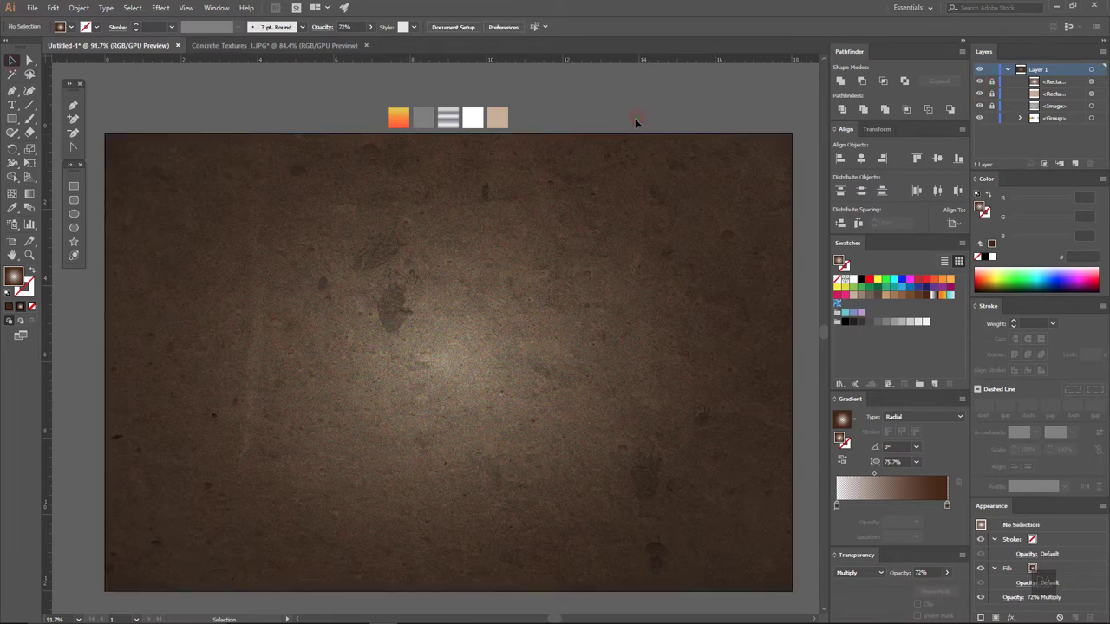
- Add a 'FIRE' text object on the canvas and enter font size 72
{"action": "left_click", "coordinate": [12, 105]}
{"action": "left_click", "coordinate": [345, 352]}
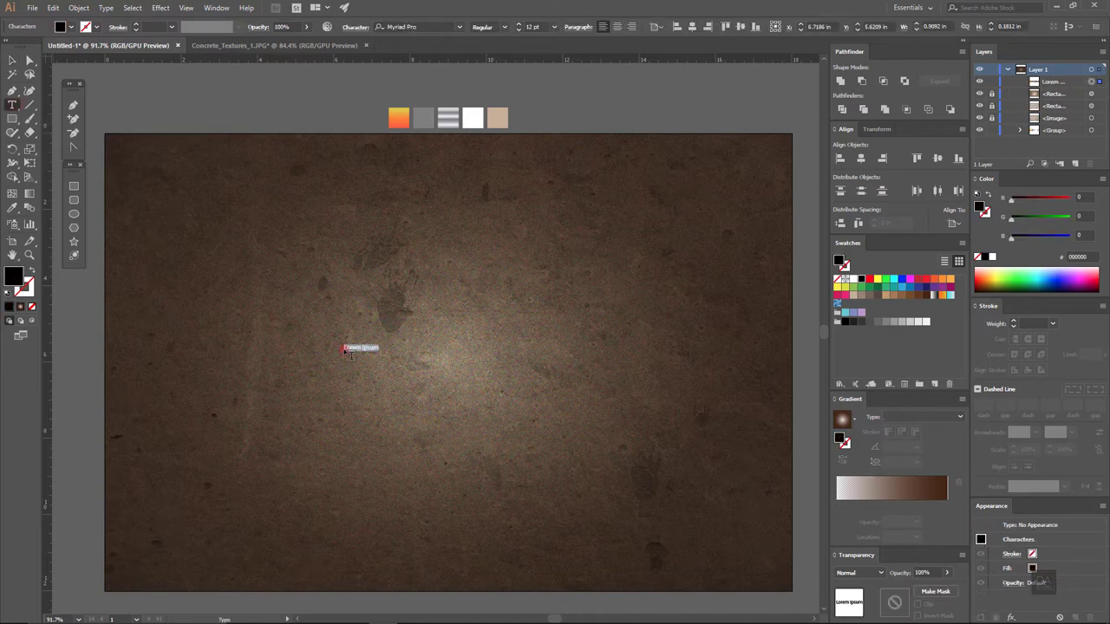
{"action": "type", "text": "F"}
{"action": "type", "text": "IRE"}
{"action": "left_click", "coordinate": [12, 59]}
{"action": "left_click", "coordinate": [531, 27]}
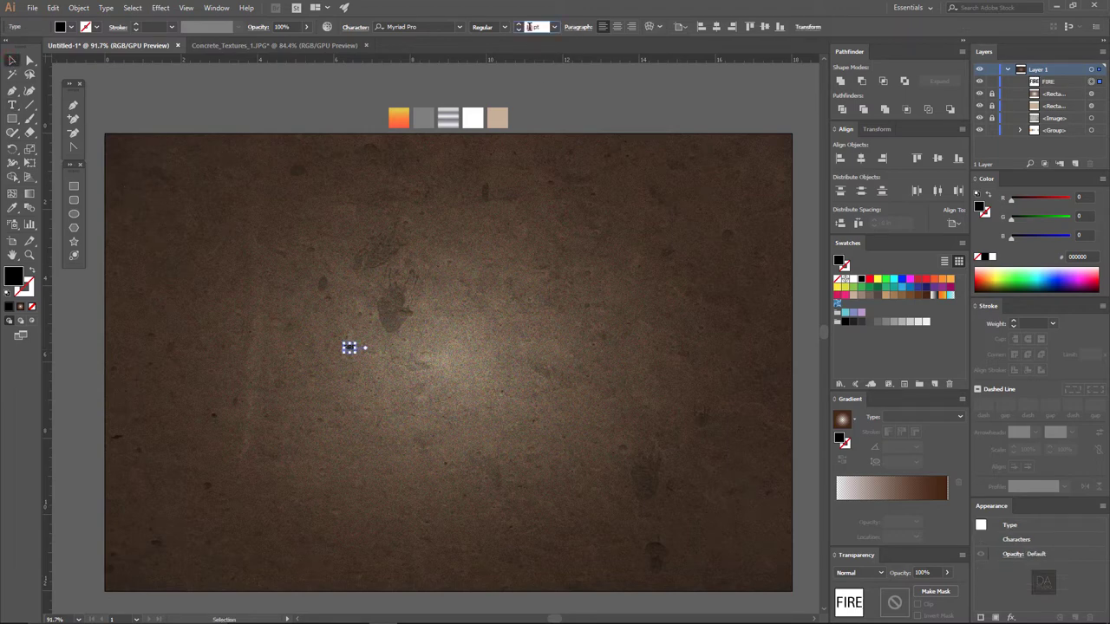
{"action": "type", "text": "720"}
- Set FIRE in Montserrat Black and centre it horizontally and vertically on the artboard
{"action": "key", "text": "Return"}
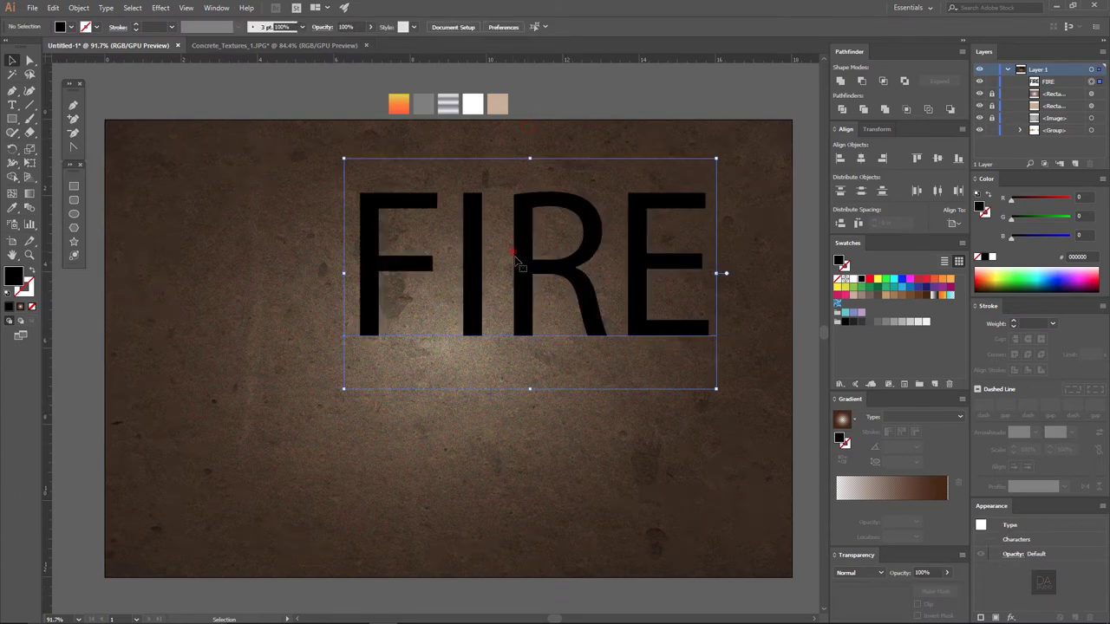
{"action": "left_click_drag", "start_coordinate": [516, 258], "coordinate": [405, 316]}
{"action": "left_click", "coordinate": [422, 27]}
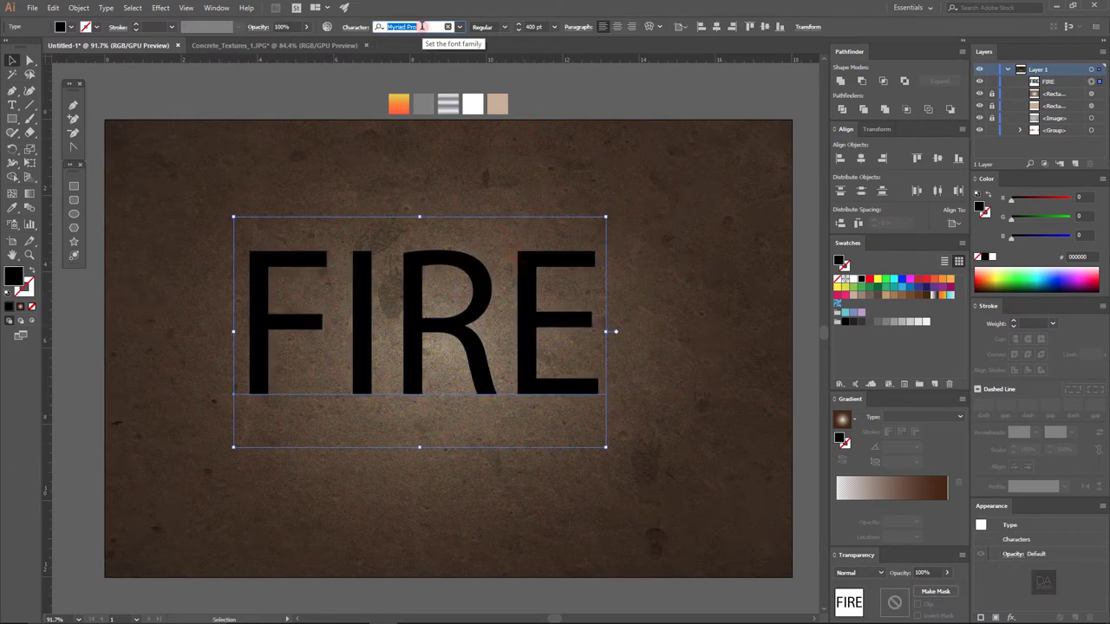
{"action": "type", "text": "mon"}
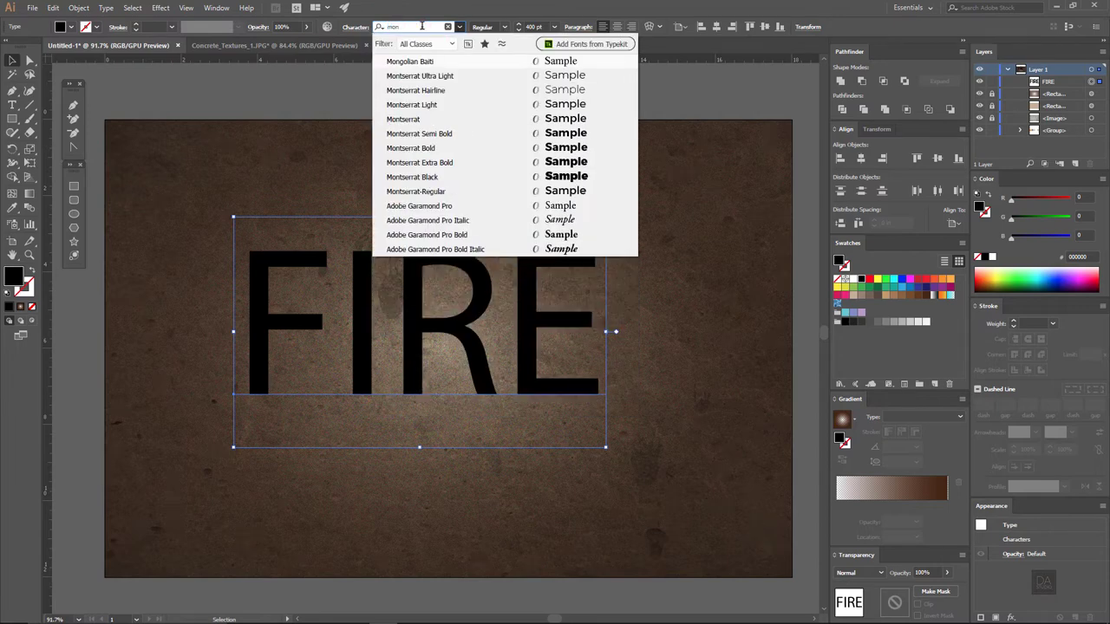
{"action": "left_click", "coordinate": [431, 177]}
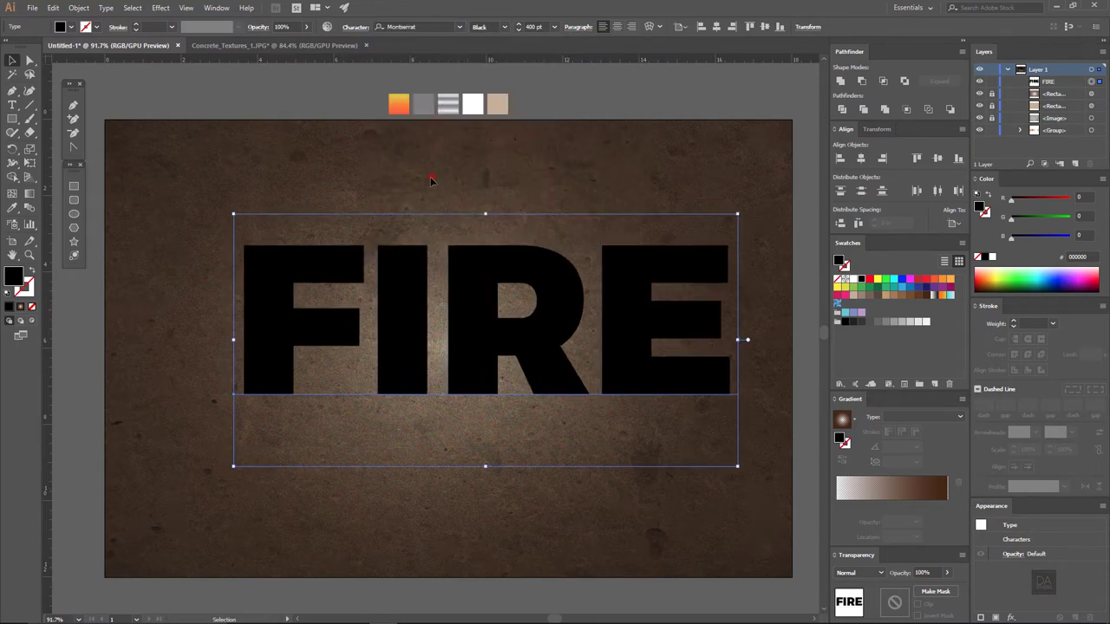
{"action": "left_click", "coordinate": [617, 27]}
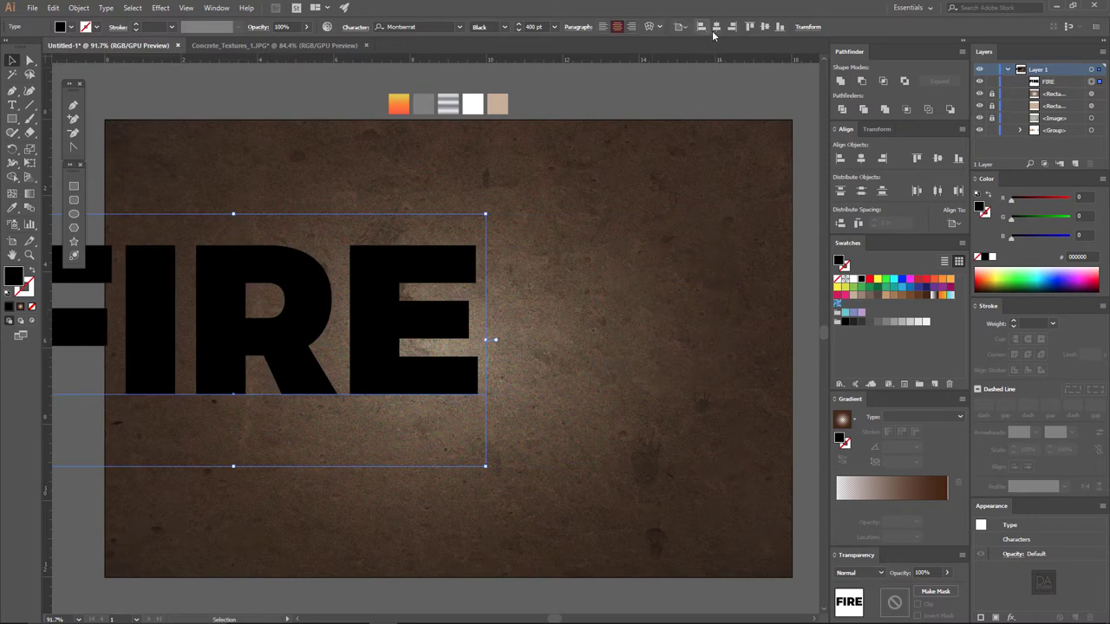
{"action": "left_click", "coordinate": [717, 27]}
{"action": "left_click", "coordinate": [761, 32]}
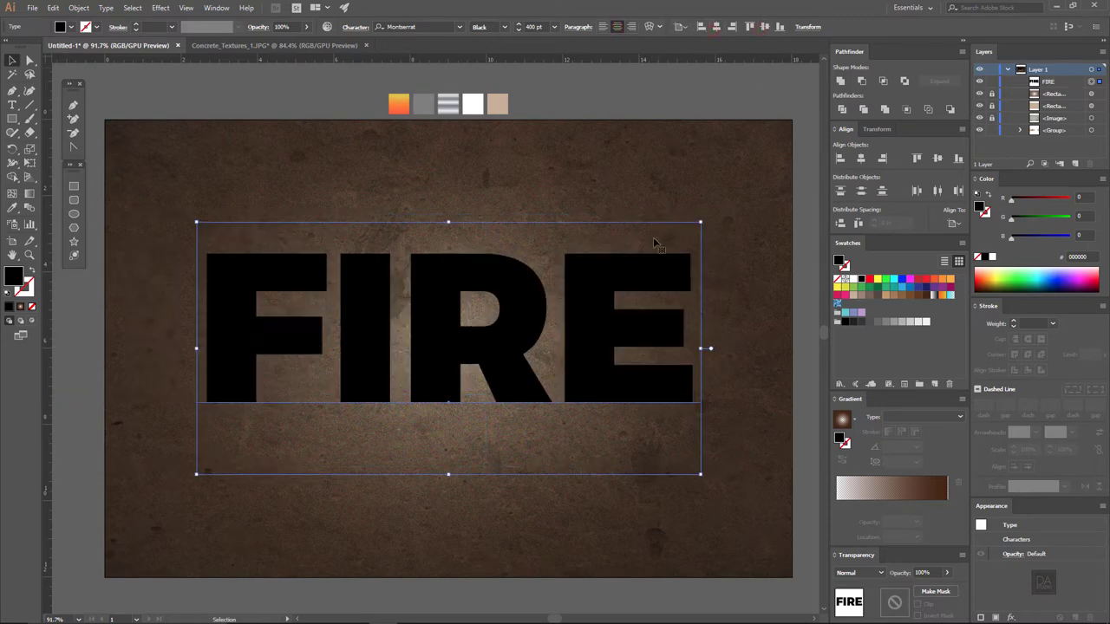
- Convert FIRE to outlines, recentre it, and move the swatch row down above it
{"action": "right_click", "coordinate": [317, 245]}
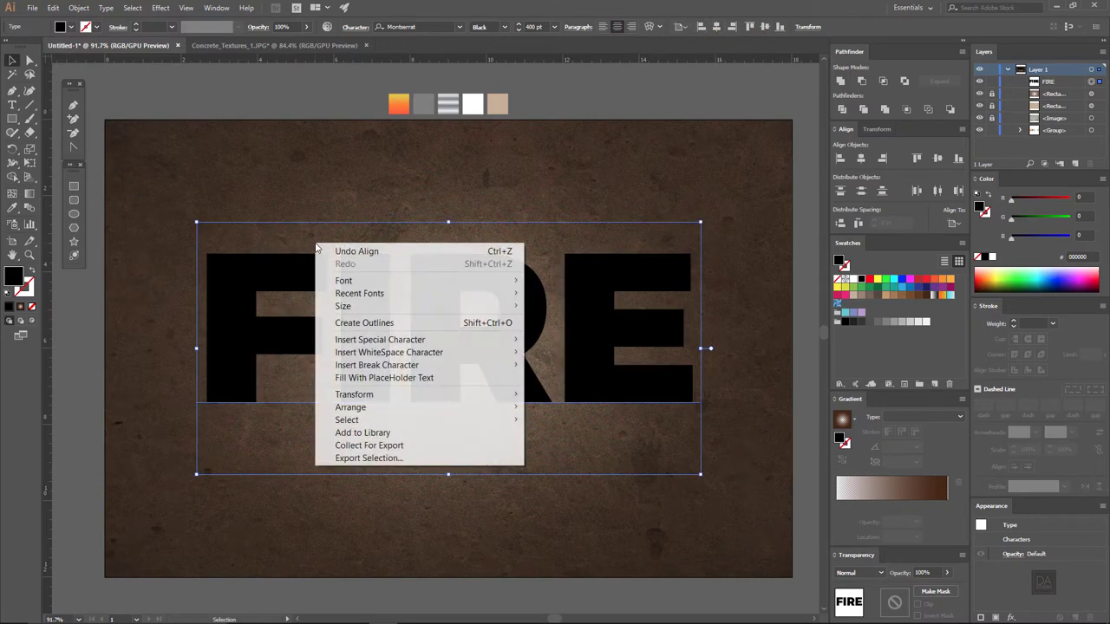
{"action": "left_click", "coordinate": [348, 325]}
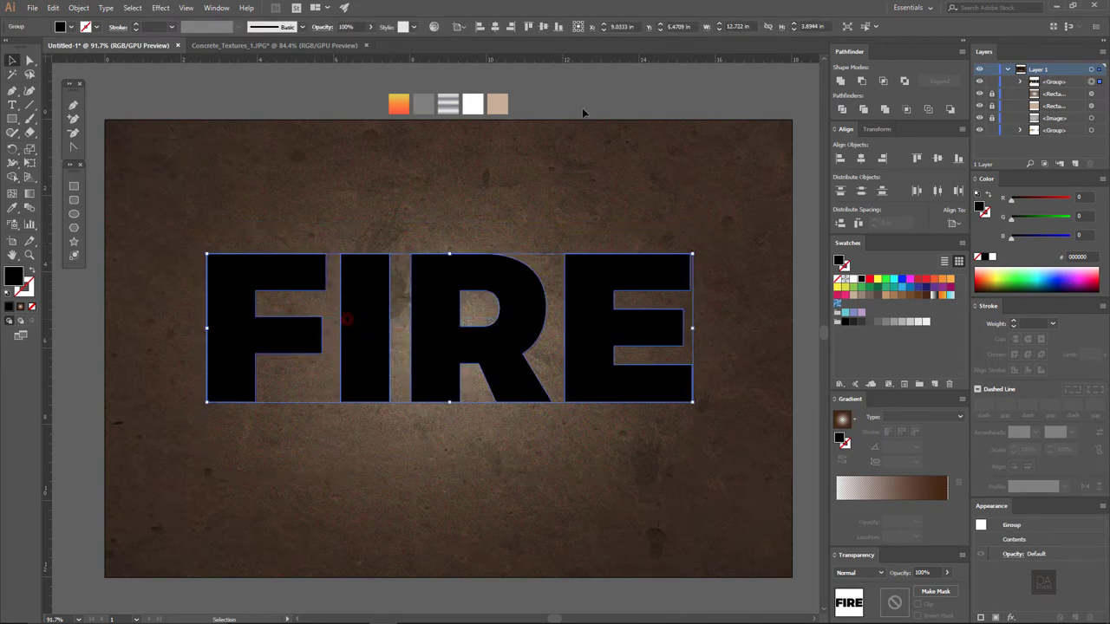
{"action": "left_click", "coordinate": [547, 27]}
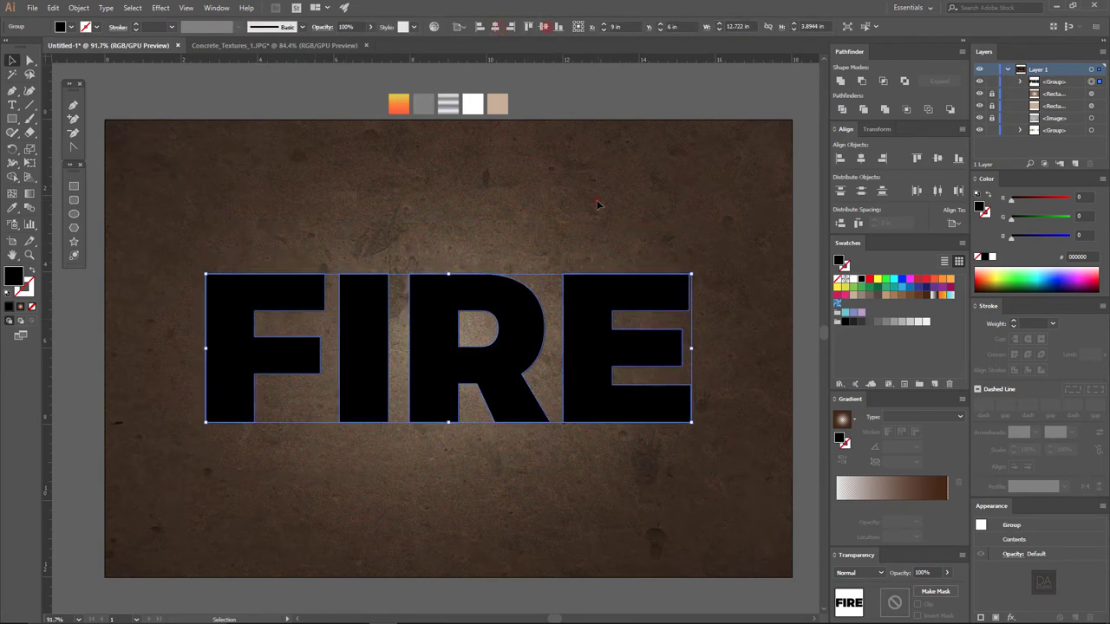
{"action": "left_click", "coordinate": [598, 221]}
{"action": "left_click_drag", "start_coordinate": [492, 139], "coordinate": [446, 264]}
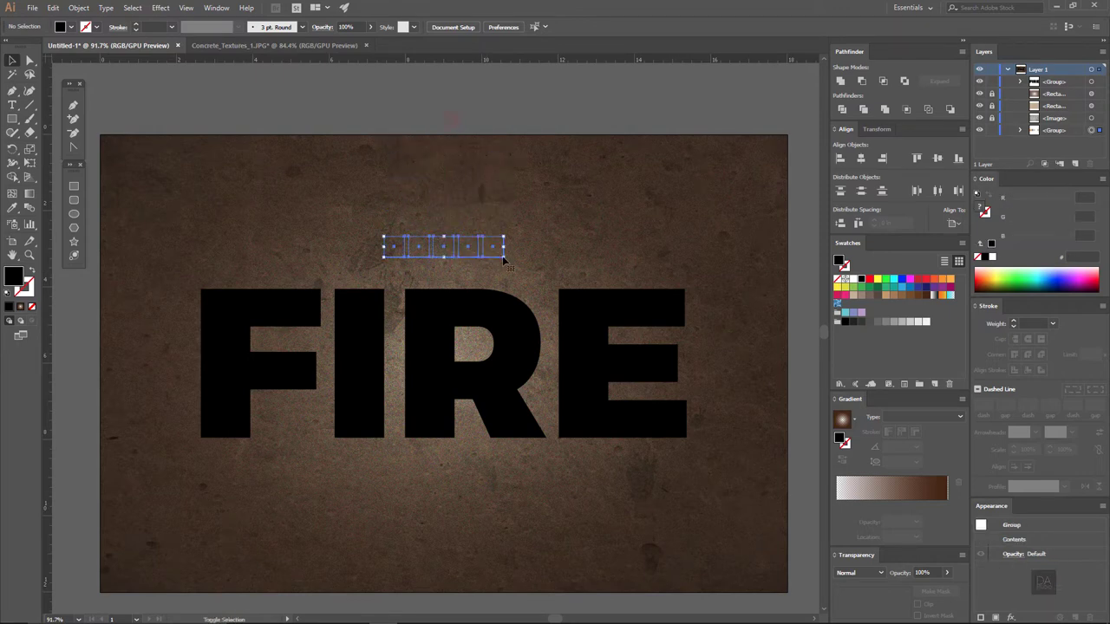
- Bring the swatch group in front of the FIRE lettering
{"action": "right_click", "coordinate": [492, 258]}
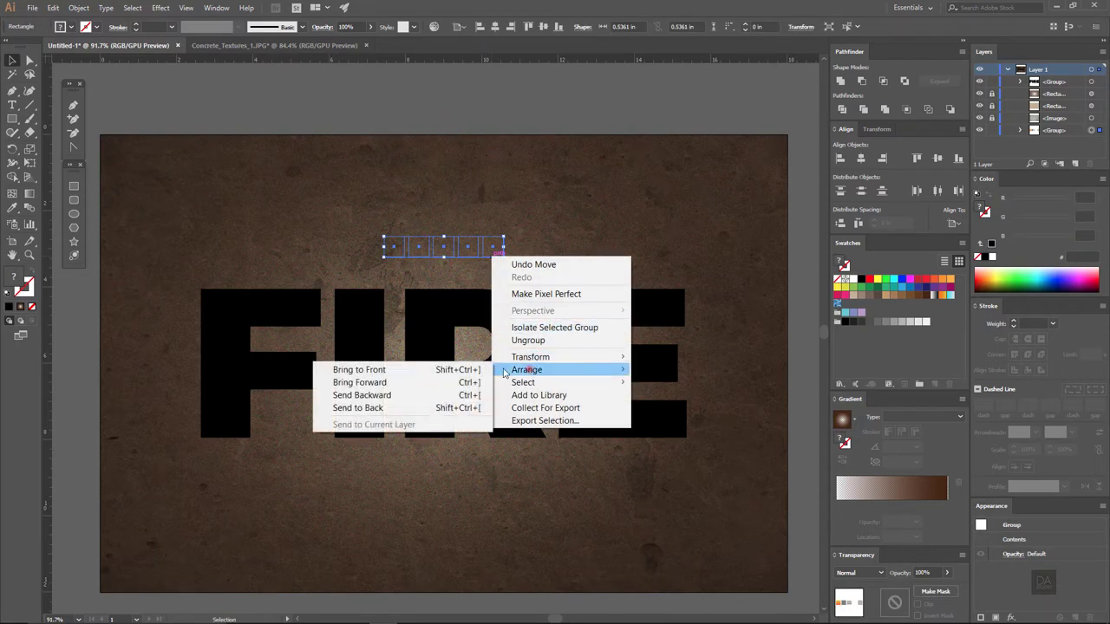
{"action": "left_click", "coordinate": [359, 367]}
{"action": "left_click", "coordinate": [547, 254]}
{"action": "key", "text": "z"}
{"action": "left_click", "coordinate": [453, 332]}
{"action": "mouse_move", "coordinate": [476, 335]}
{"action": "left_mouse_down"}
{"action": "mouse_move", "coordinate": [513, 339]}
{"action": "mouse_move", "coordinate": [505, 305]}
{"action": "left_mouse_up"}
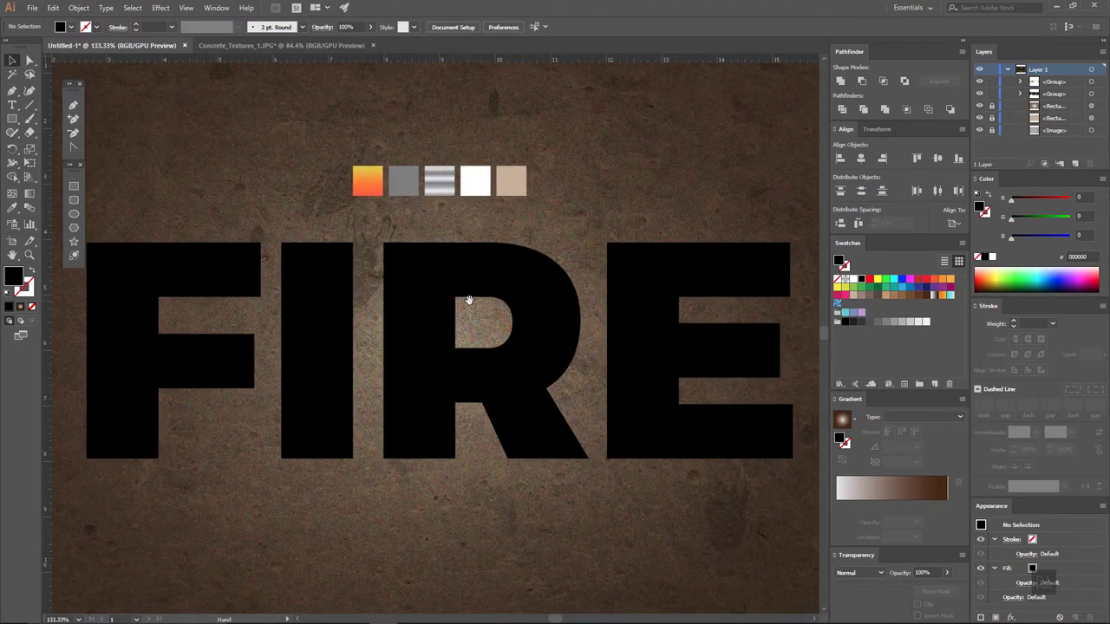
{"action": "scroll", "coordinate": [460, 304], "scroll_direction": "down", "scroll_amount": 1}
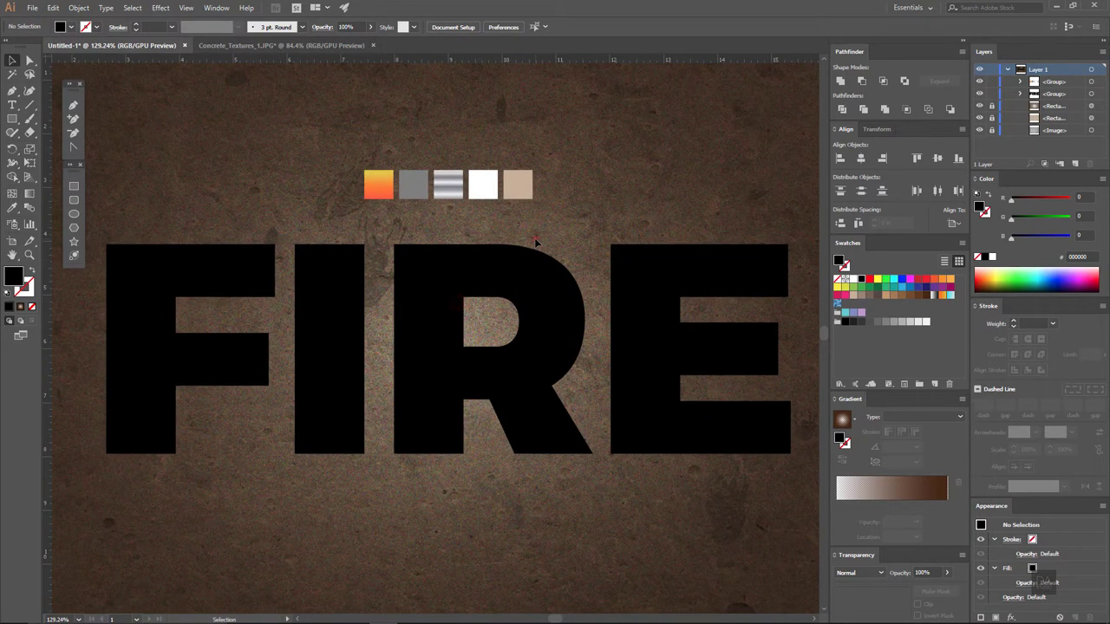
- Fill the FIRE letters with the mid-grey swatch colour (808080)
{"action": "left_click", "coordinate": [512, 253]}
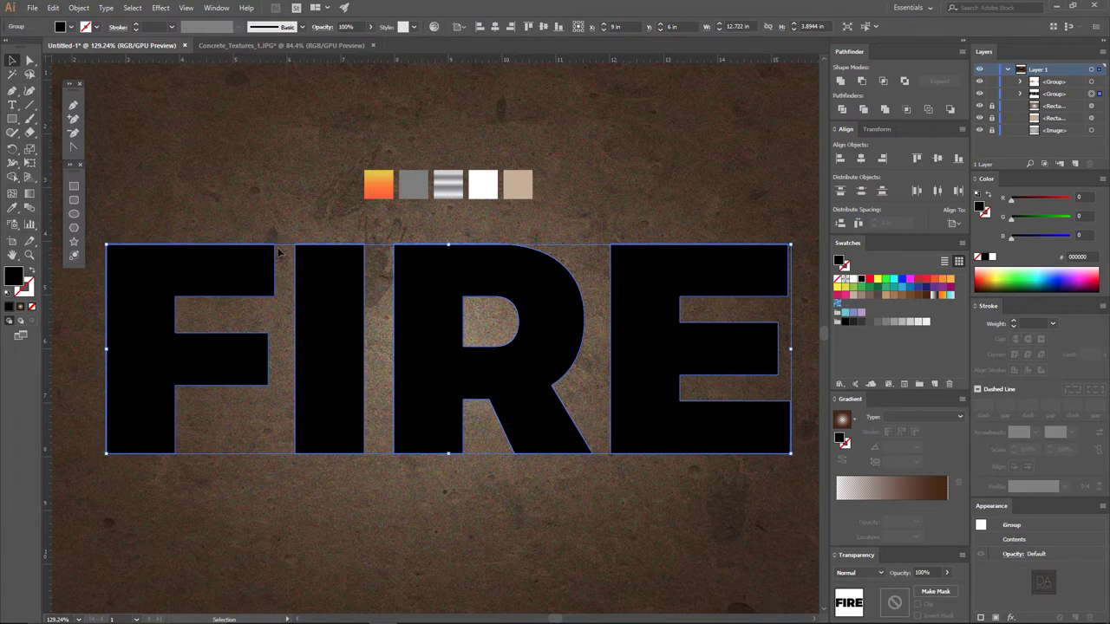
{"action": "left_click", "coordinate": [18, 211]}
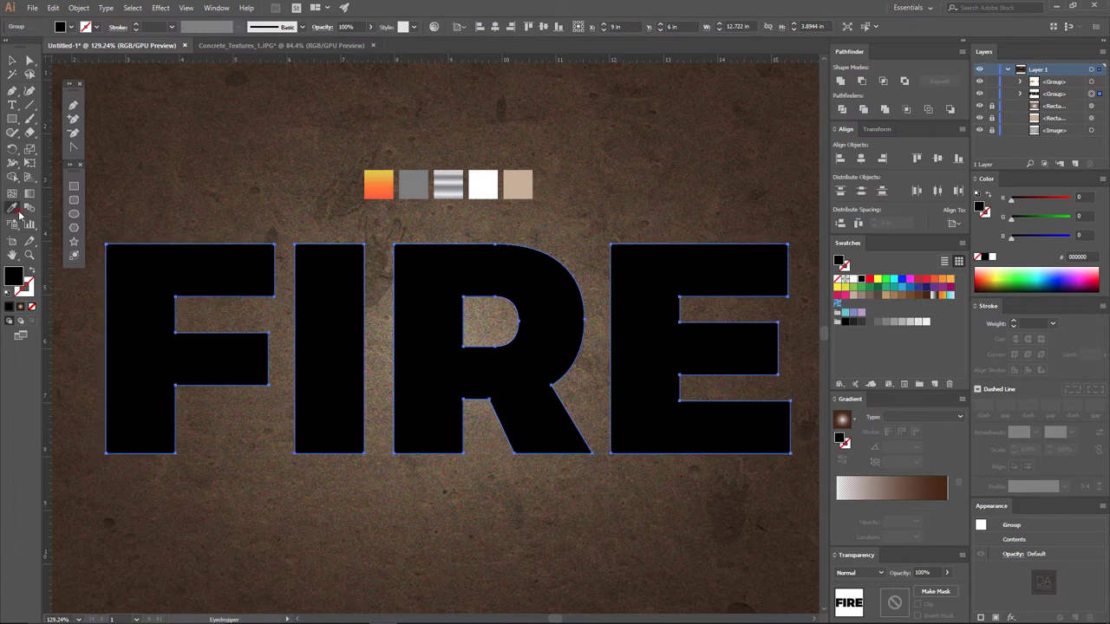
{"action": "left_click", "coordinate": [416, 195]}
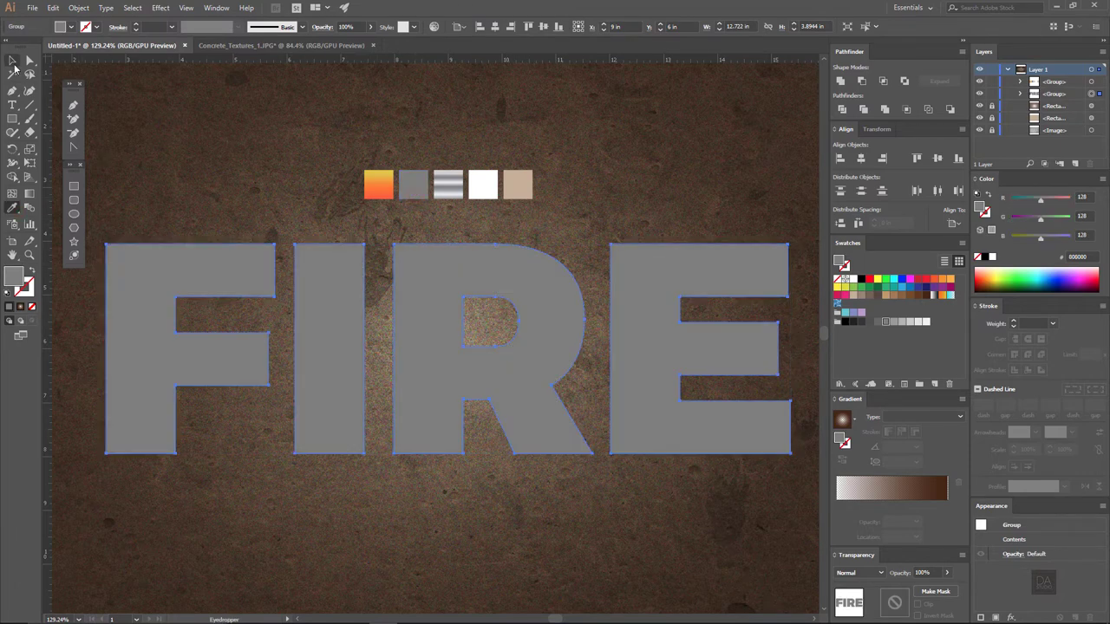
{"action": "left_click", "coordinate": [13, 62]}
{"action": "left_click", "coordinate": [78, 8]}
{"action": "mouse_move", "coordinate": [92, 258]}
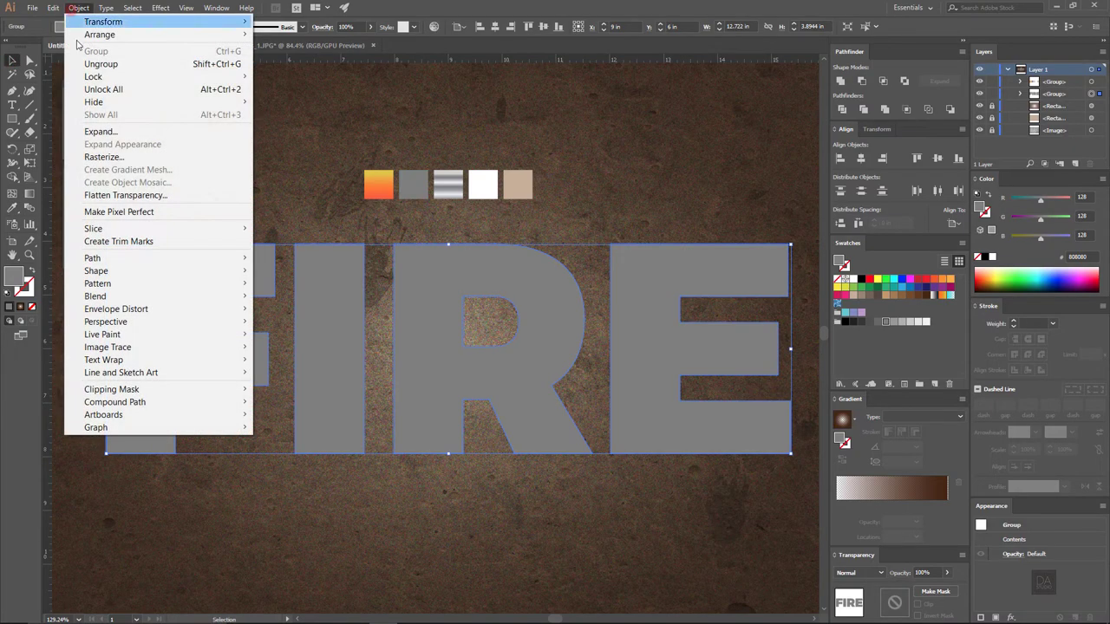
- Add an Offset Path of -2 inside the grey FIRE outlines
{"action": "left_click", "coordinate": [104, 257]}
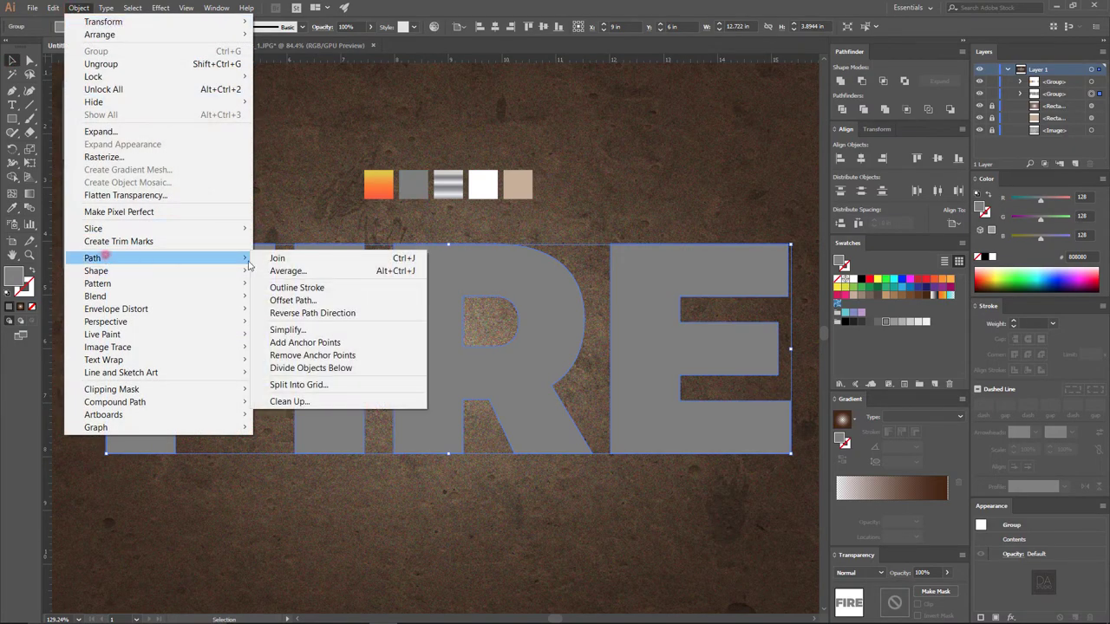
{"action": "left_click", "coordinate": [274, 300]}
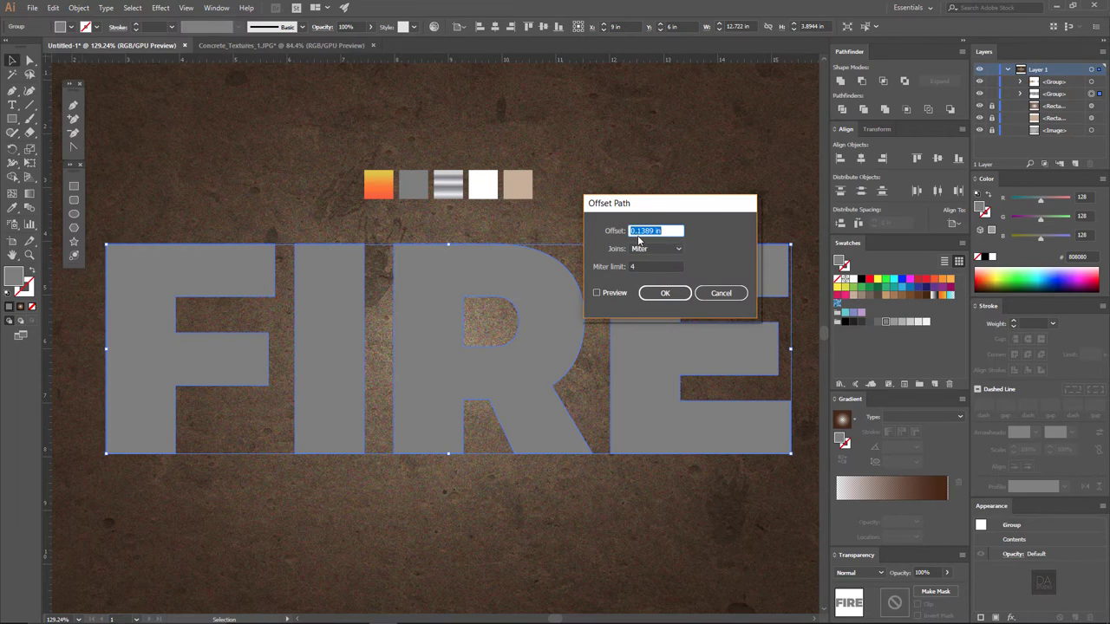
{"action": "type", "text": "-2"}
{"action": "left_click", "coordinate": [617, 295]}
{"action": "left_click", "coordinate": [652, 293]}
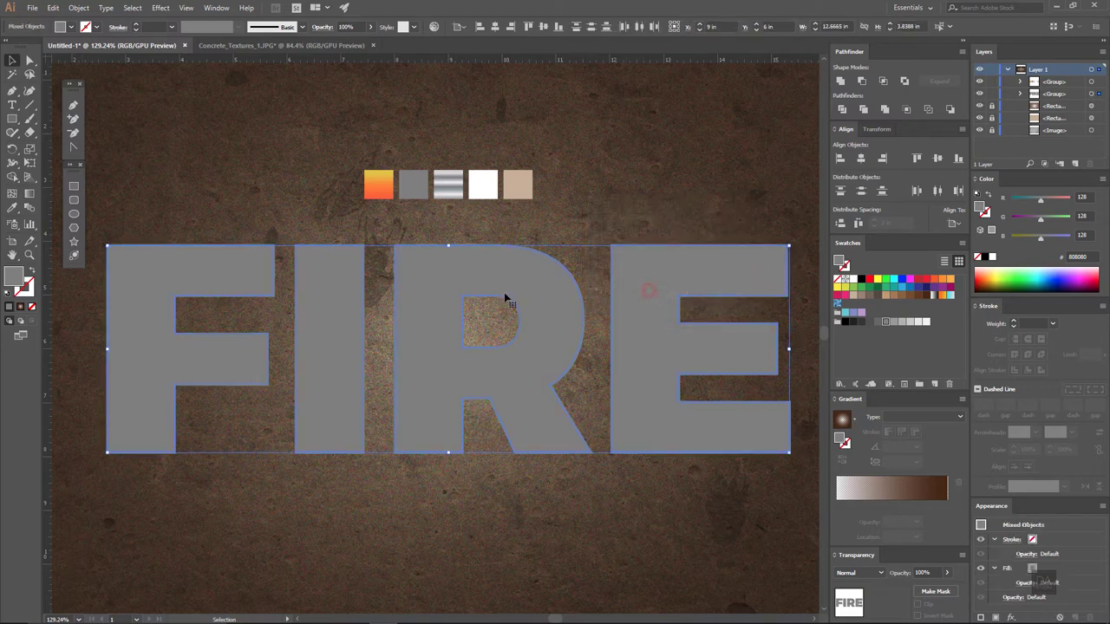
{"action": "left_click", "coordinate": [13, 208]}
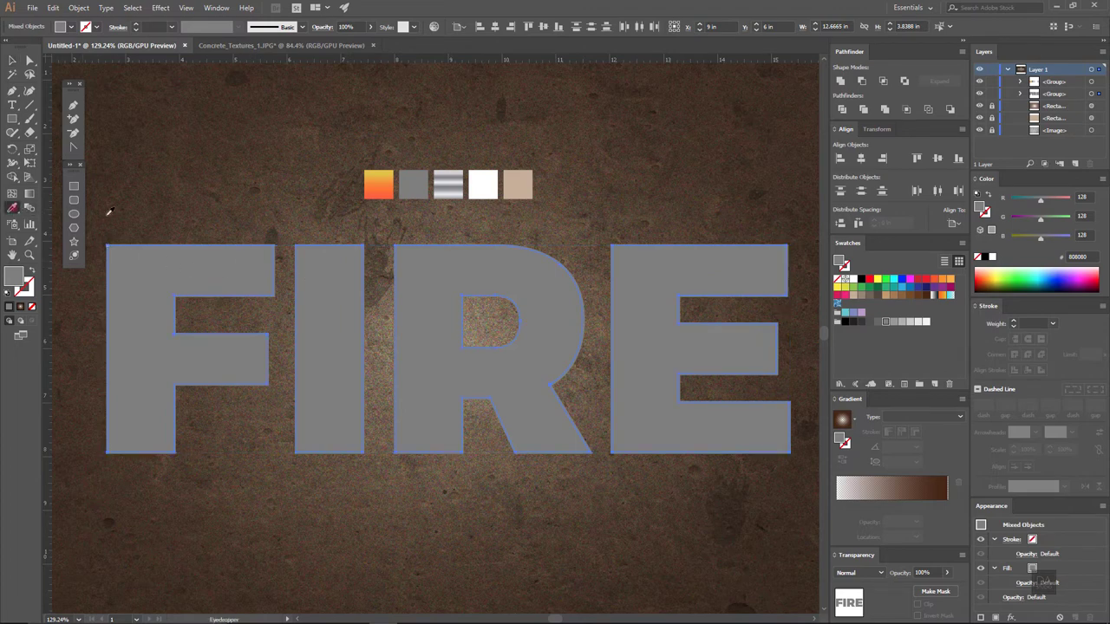
- Fill the inset letters with the silver gradient swatch and ungroup the FIRE letters
{"action": "left_click", "coordinate": [459, 183]}
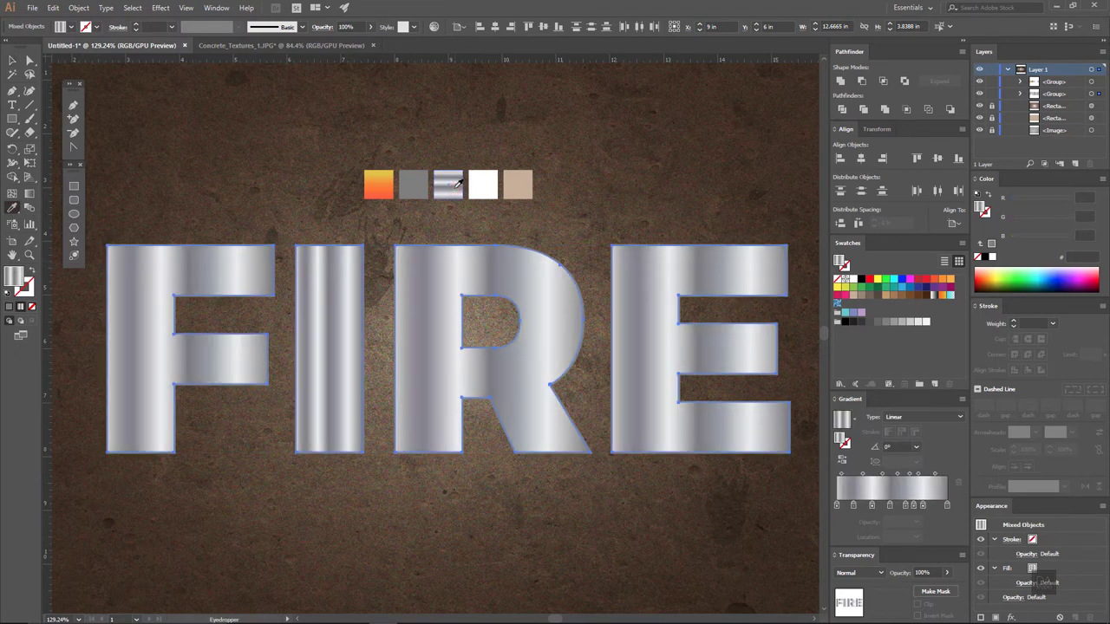
{"action": "left_click", "coordinate": [12, 61]}
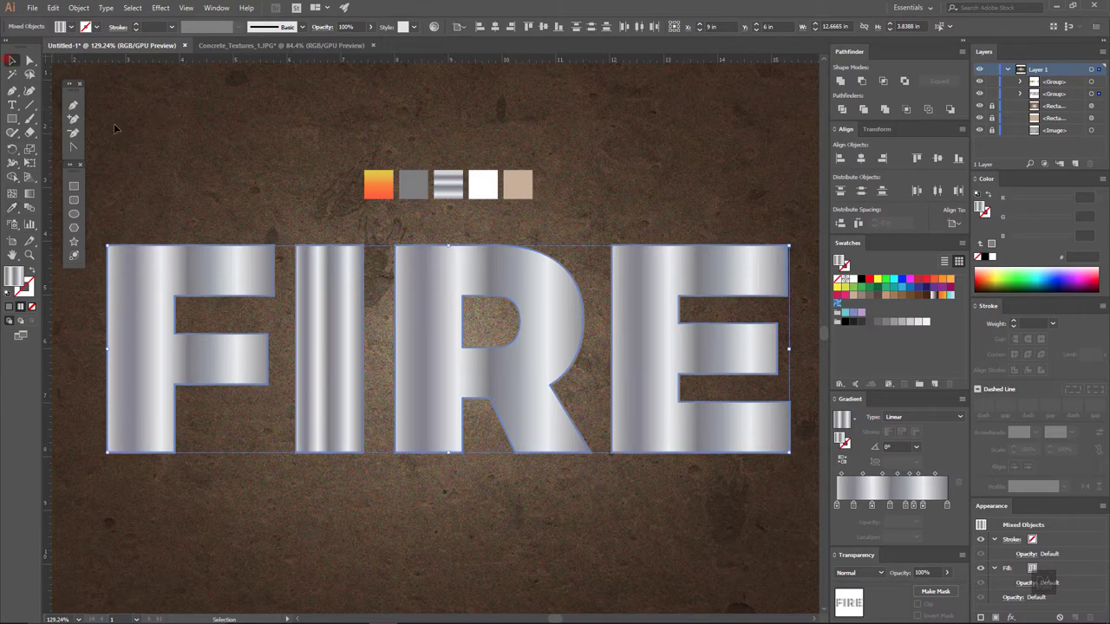
{"action": "left_click", "coordinate": [181, 153]}
{"action": "left_click", "coordinate": [151, 257]}
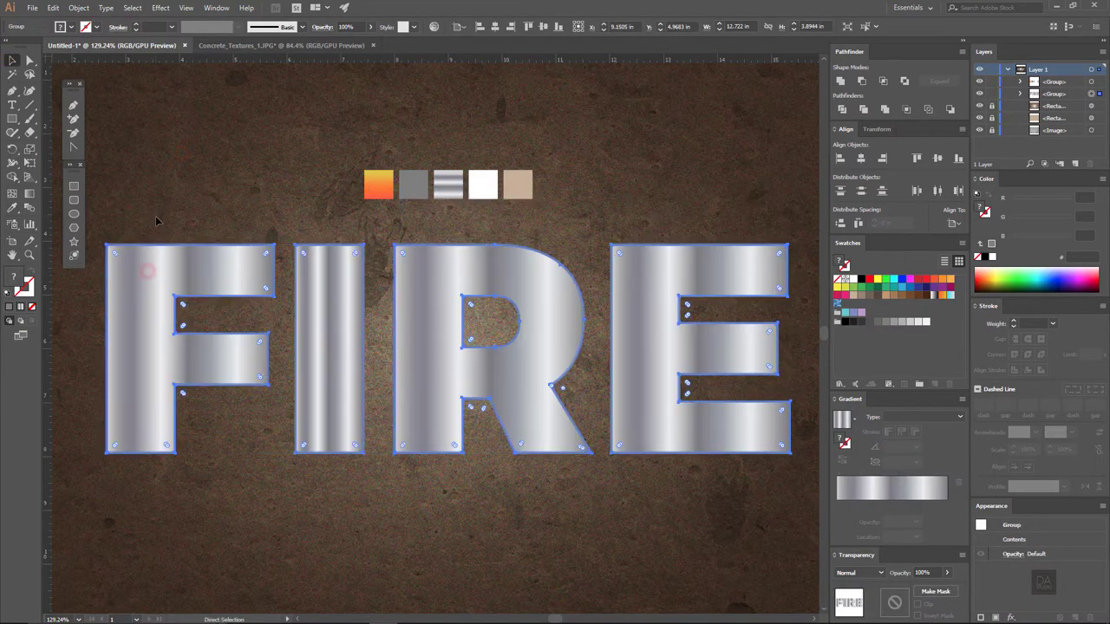
{"action": "right_click", "coordinate": [259, 269]}
{"action": "left_click", "coordinate": [295, 347]}
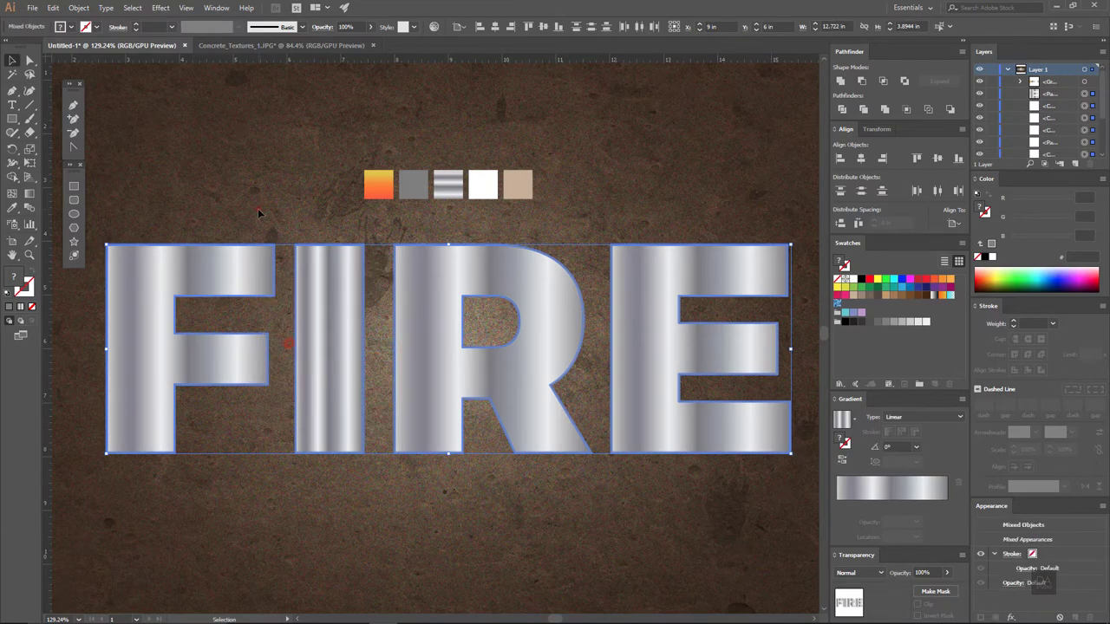
- Select the separate letters, undo an accidental upward move, and clear the selection
{"action": "left_click", "coordinate": [250, 275]}
{"action": "left_click", "coordinate": [329, 290], "text": "shift"}
{"action": "left_click", "coordinate": [436, 304], "text": "shift"}
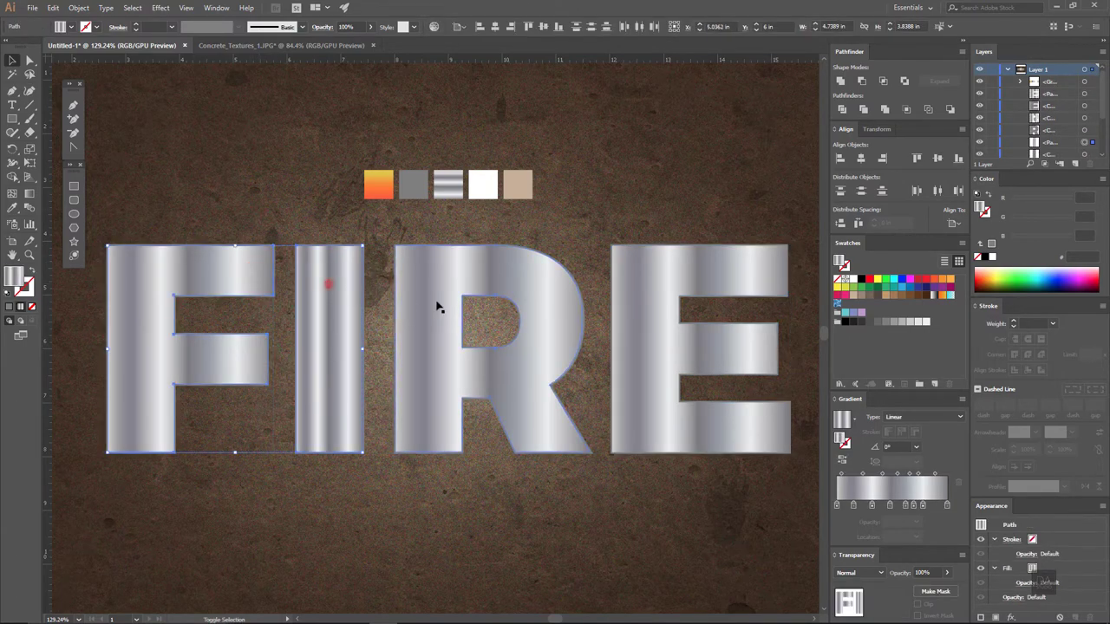
{"action": "left_click", "coordinate": [651, 320], "text": "shift"}
{"action": "left_click_drag", "start_coordinate": [651, 320], "coordinate": [643, 274]}
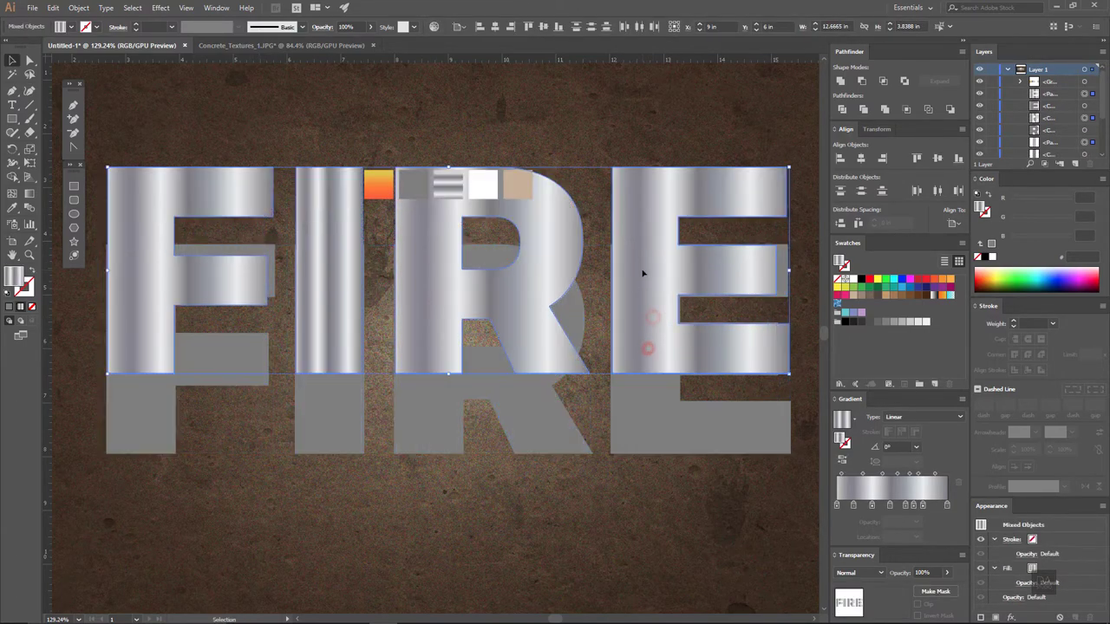
{"action": "key", "text": "ctrl+z"}
{"action": "key", "text": "ctrl+shift+a"}
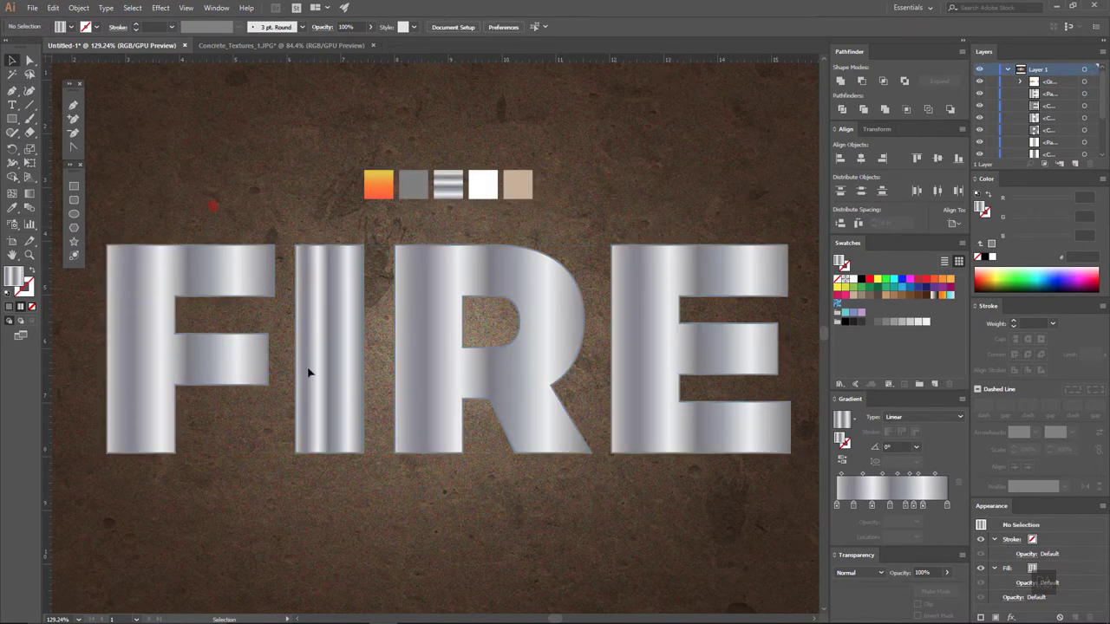
- Zoom in to inspect the I letter, zoom back out, and select the F
{"action": "key", "text": "z"}
{"action": "mouse_move", "coordinate": [362, 425]}
{"action": "left_mouse_down"}
{"action": "mouse_move", "coordinate": [564, 453]}
{"action": "mouse_move", "coordinate": [376, 446]}
{"action": "left_mouse_up"}
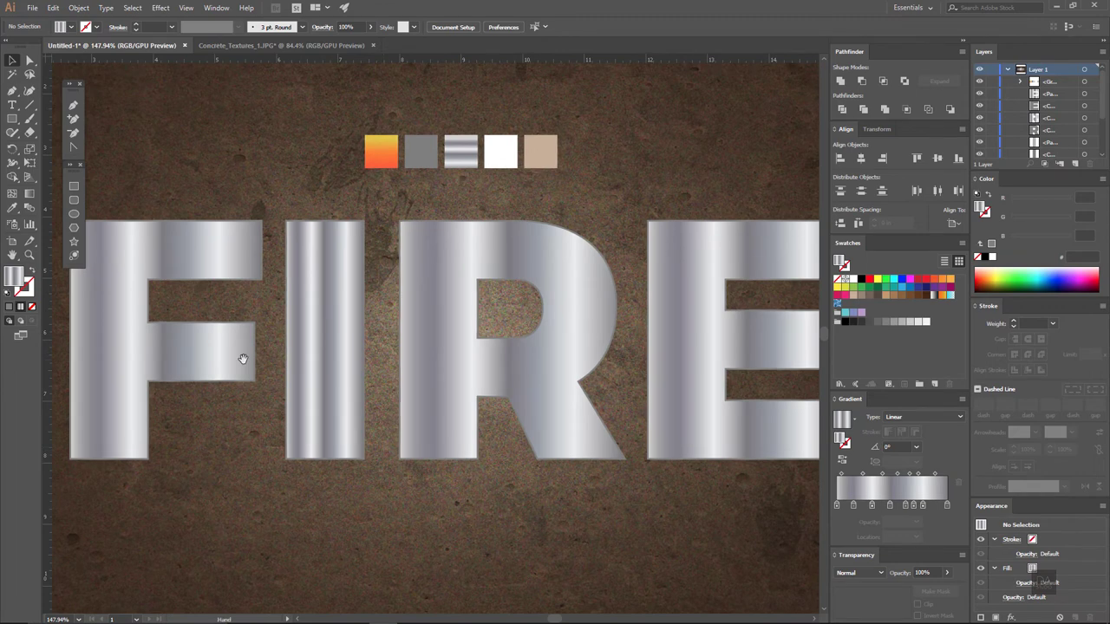
{"action": "mouse_move", "coordinate": [241, 359]}
{"action": "left_mouse_down"}
{"action": "mouse_move", "coordinate": [265, 364]}
{"action": "mouse_move", "coordinate": [242, 366]}
{"action": "left_mouse_up"}
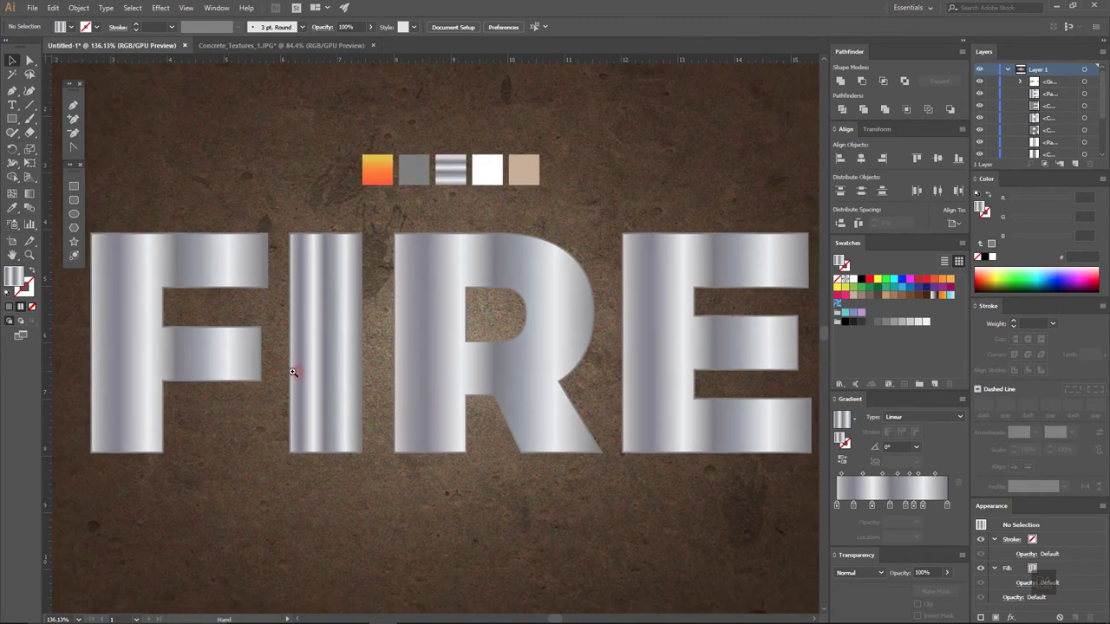
{"action": "key", "text": "v"}
{"action": "left_click", "coordinate": [137, 351]}
- Run the F gradient diagonally and the I gradient vertically top to bottom
{"action": "key", "text": "g"}
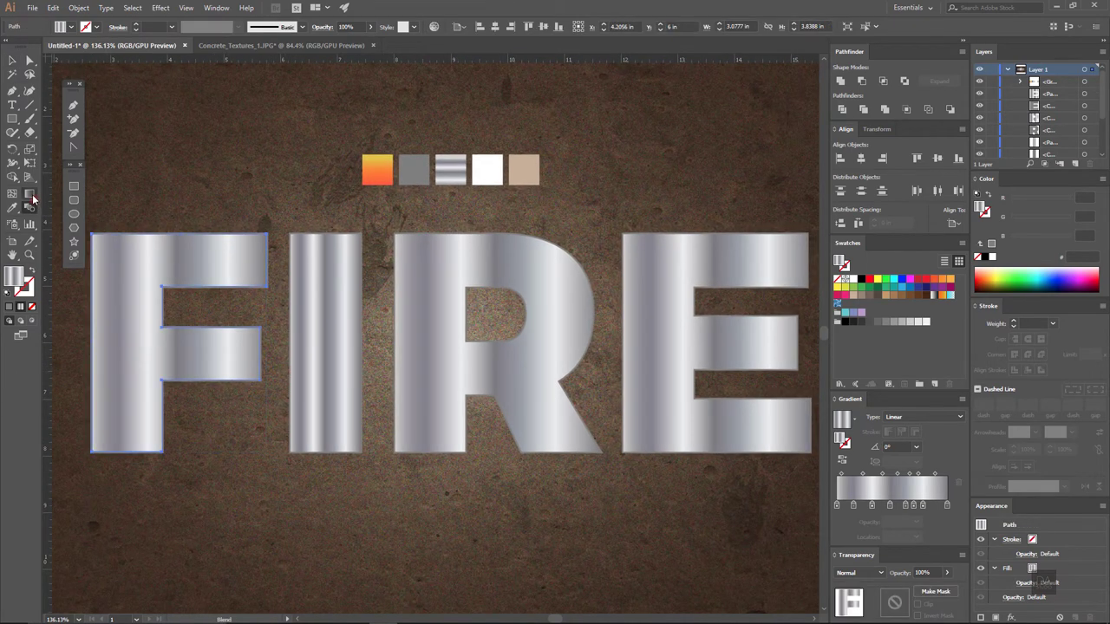
{"action": "left_click_drag", "start_coordinate": [94, 234], "coordinate": [263, 452]}
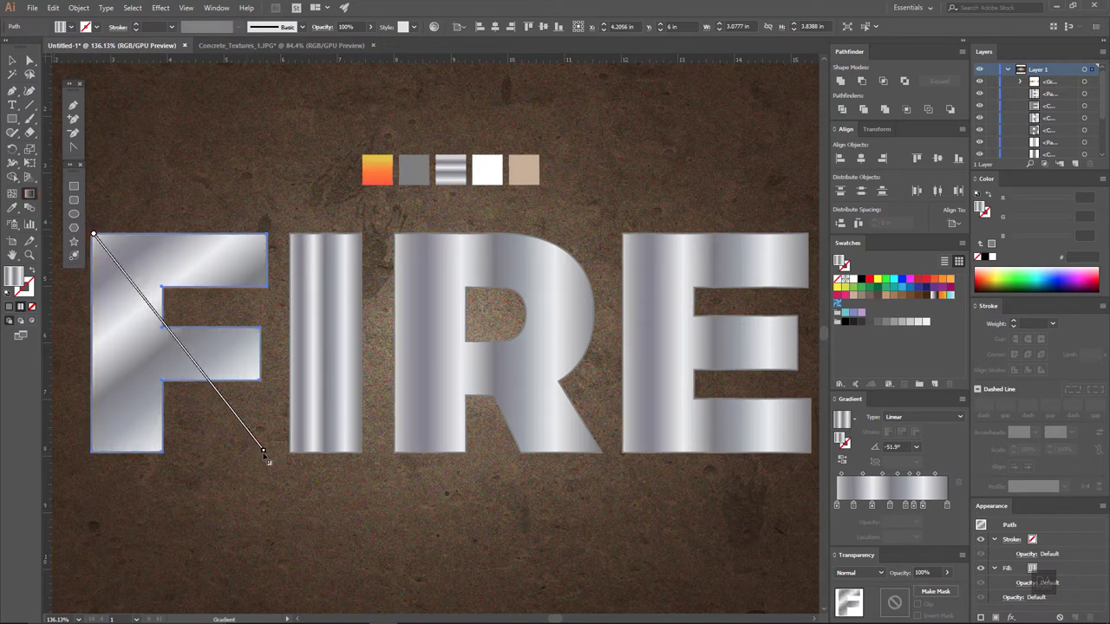
{"action": "left_click", "coordinate": [339, 422]}
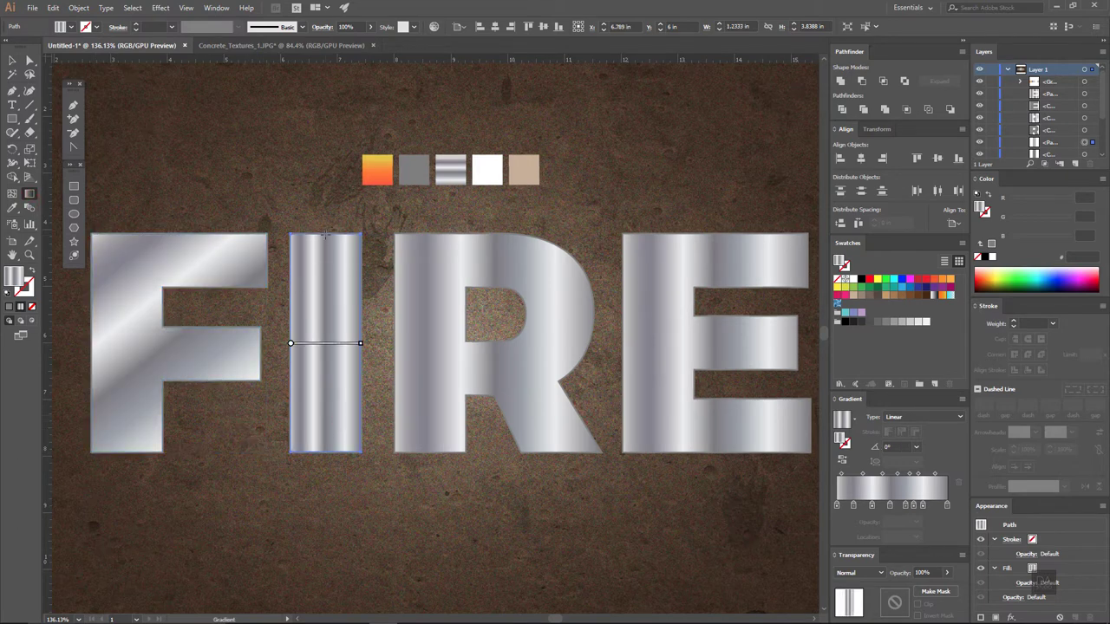
{"action": "left_click_drag", "start_coordinate": [325, 234], "coordinate": [326, 452]}
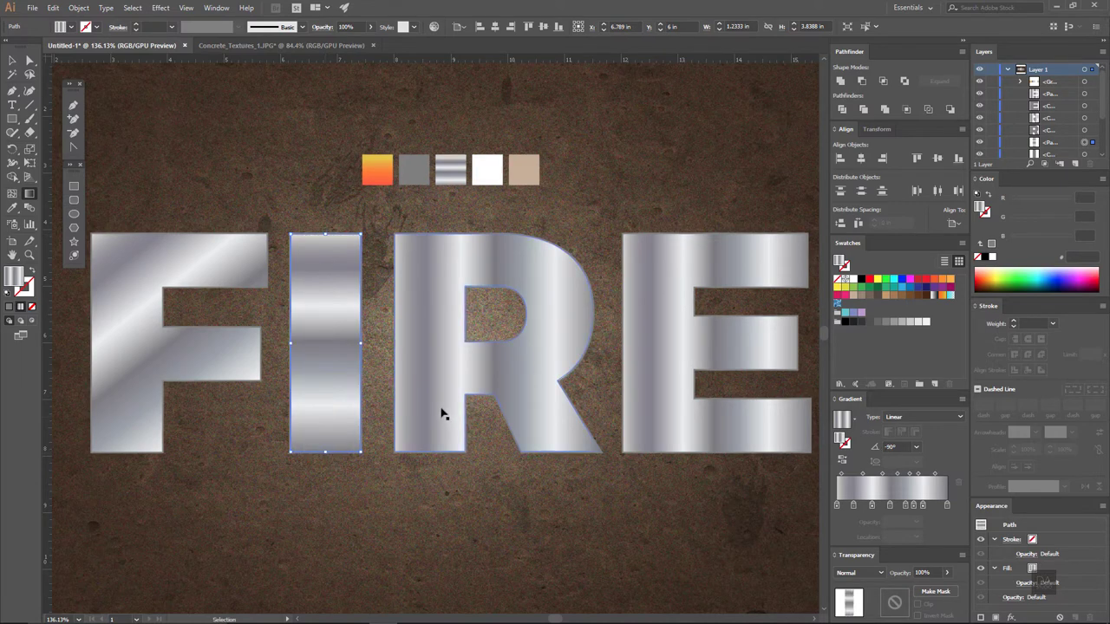
- Run the E gradient diagonally across the letter, then deselect and recentre the view
{"action": "left_click", "coordinate": [414, 347]}
{"action": "key", "text": "v"}
{"action": "key", "text": "g"}
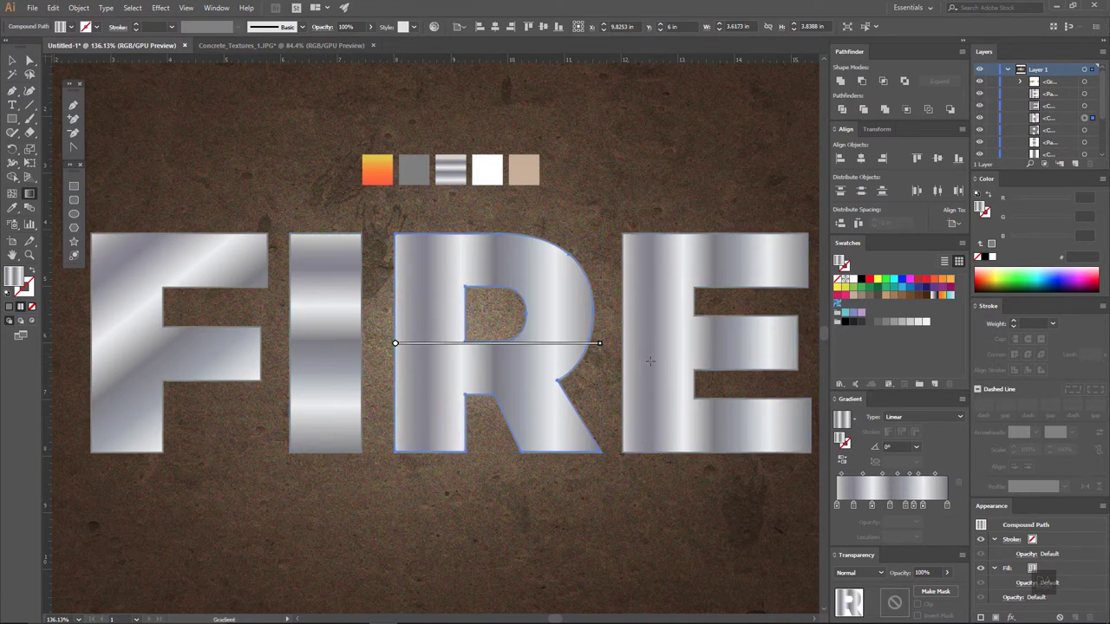
{"action": "left_click", "coordinate": [656, 363]}
{"action": "left_click_drag", "start_coordinate": [699, 351], "coordinate": [661, 351]}
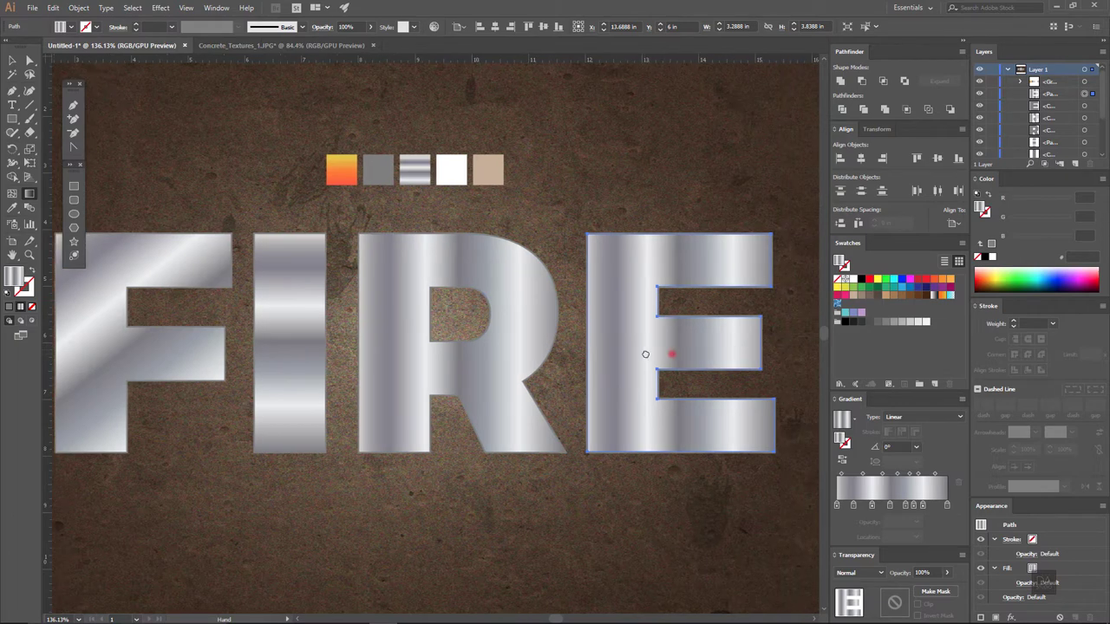
{"action": "left_click_drag", "start_coordinate": [583, 234], "coordinate": [771, 453]}
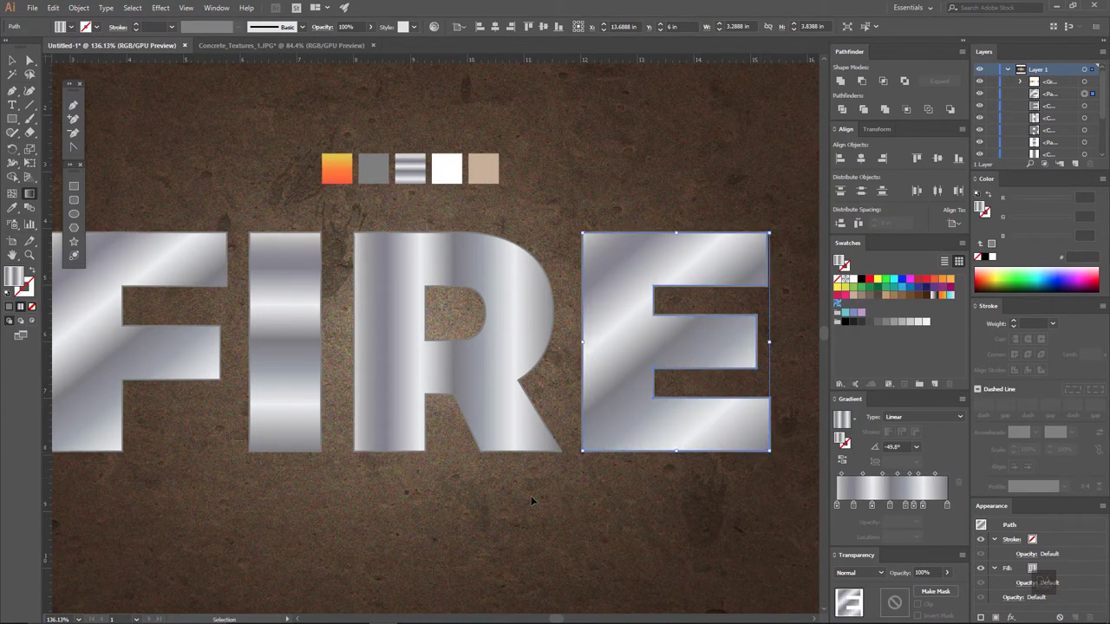
{"action": "key", "text": "ctrl+shift+a"}
{"action": "left_click_drag", "start_coordinate": [372, 419], "coordinate": [407, 419]}
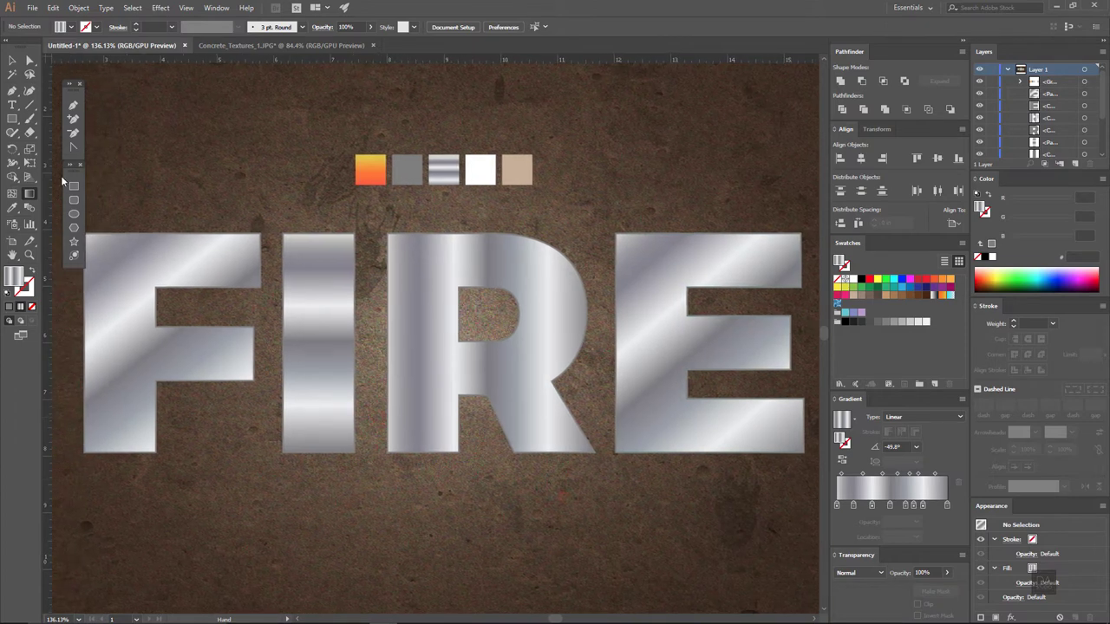
- Select all four FIRE letters with the Selection tool
{"action": "key", "text": "v"}
{"action": "left_click", "coordinate": [179, 250]}
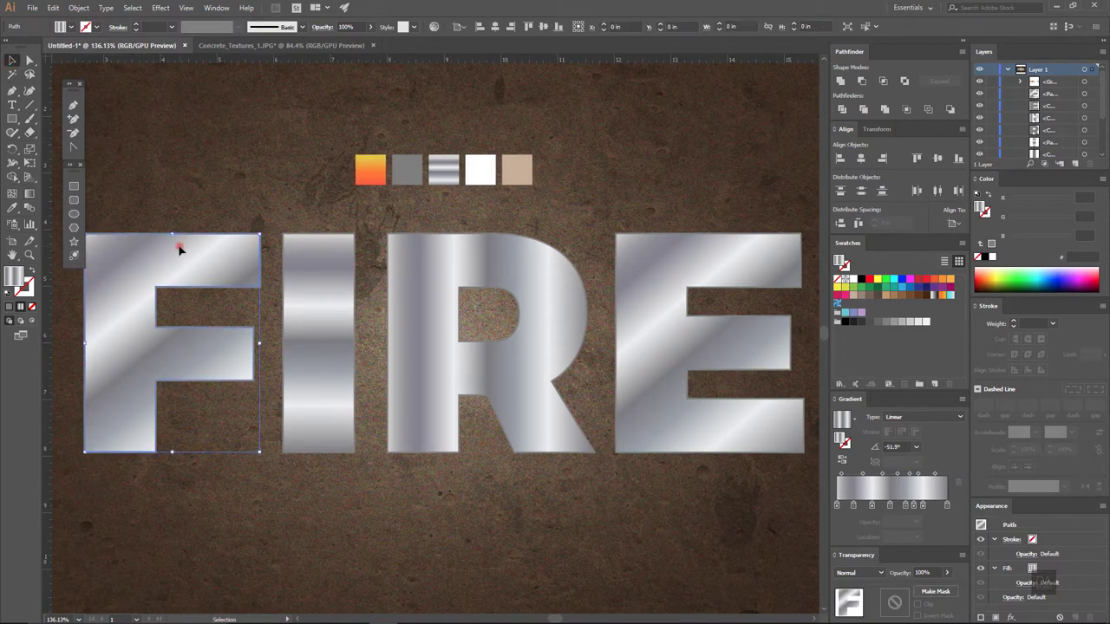
{"action": "left_click", "coordinate": [317, 280], "text": "shift"}
{"action": "left_click", "coordinate": [425, 295], "text": "shift"}
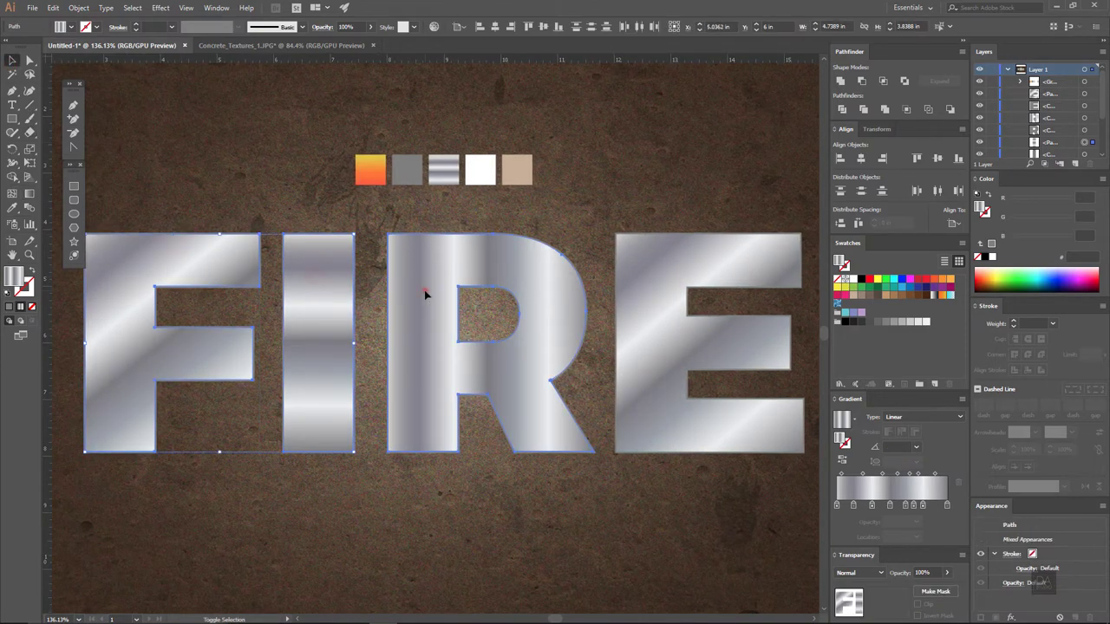
{"action": "left_click", "coordinate": [651, 343], "text": "shift"}
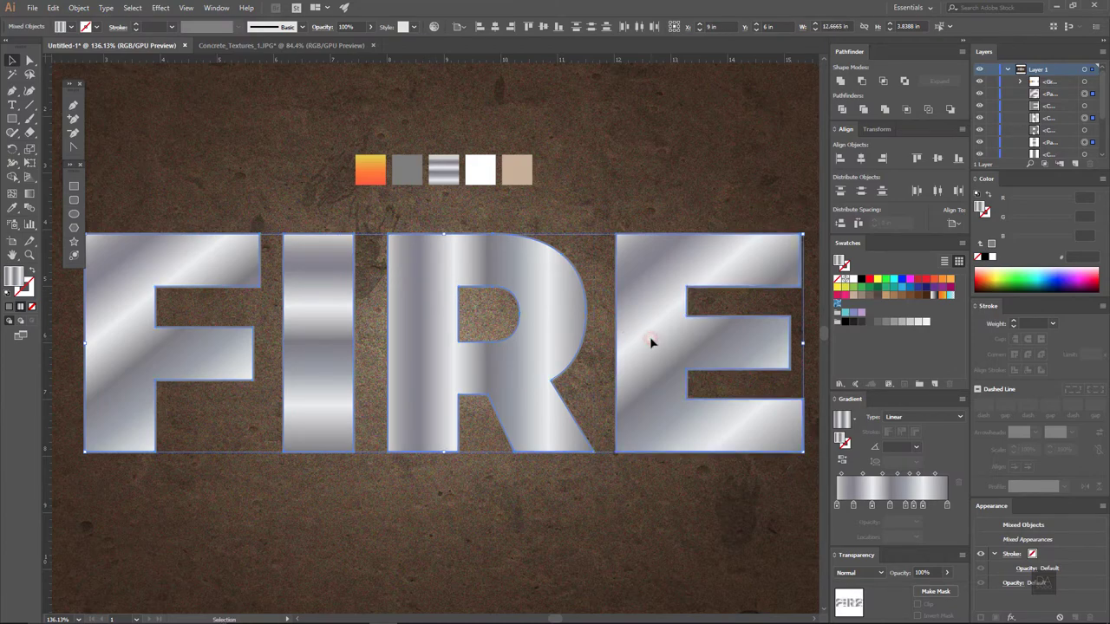
{"action": "key", "text": "ctrl+shift+a"}
{"action": "left_click", "coordinate": [649, 340]}
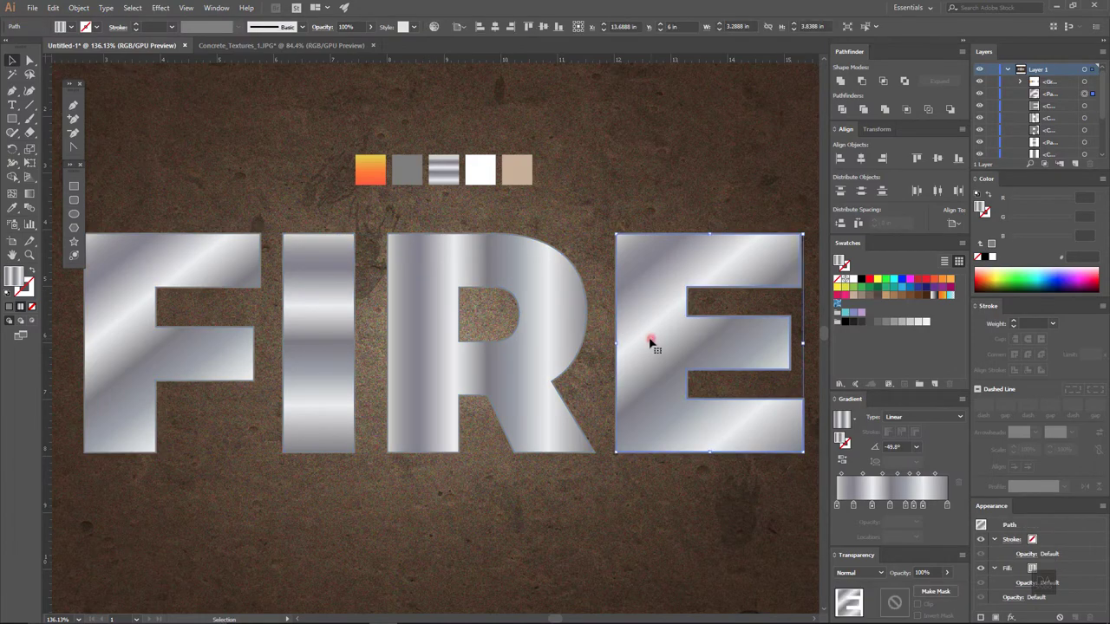
{"action": "left_click", "coordinate": [559, 345], "text": "shift"}
{"action": "left_click", "coordinate": [336, 347], "text": "shift"}
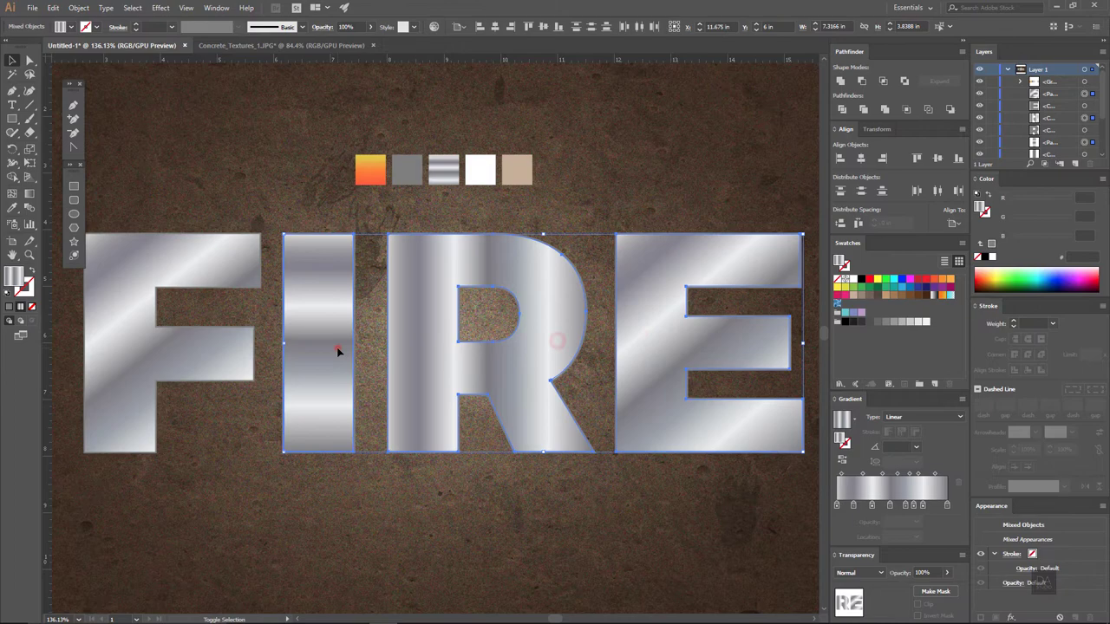
{"action": "left_click", "coordinate": [200, 347], "text": "shift"}
- Offset the letters inward by -12 pt and fill the inset copies white
{"action": "left_click", "coordinate": [78, 8]}
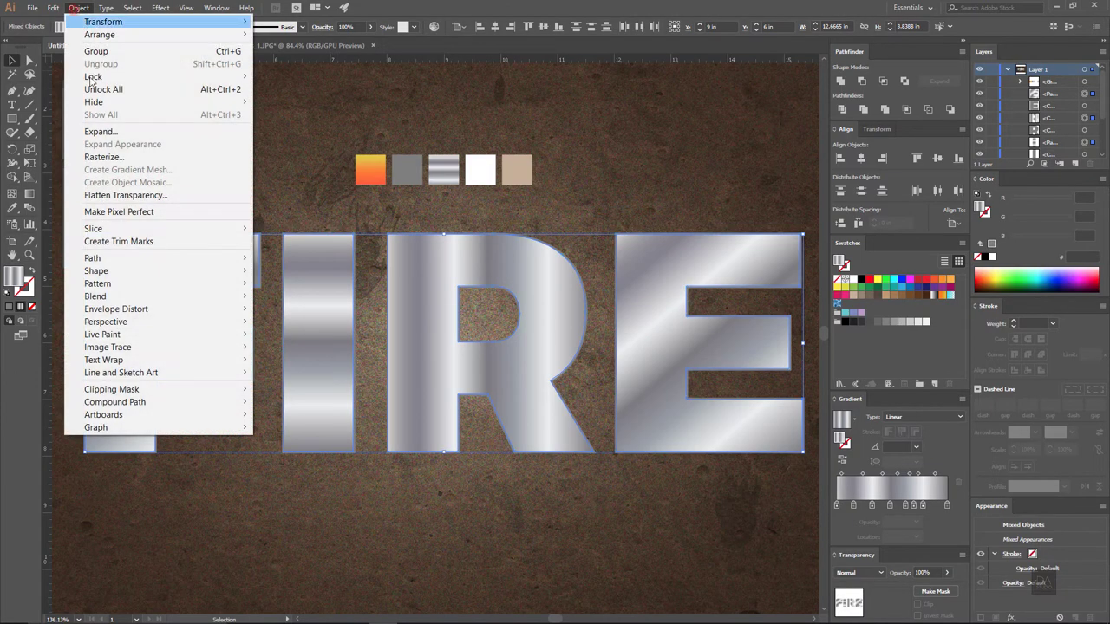
{"action": "left_click", "coordinate": [118, 258]}
{"action": "left_click", "coordinate": [291, 300]}
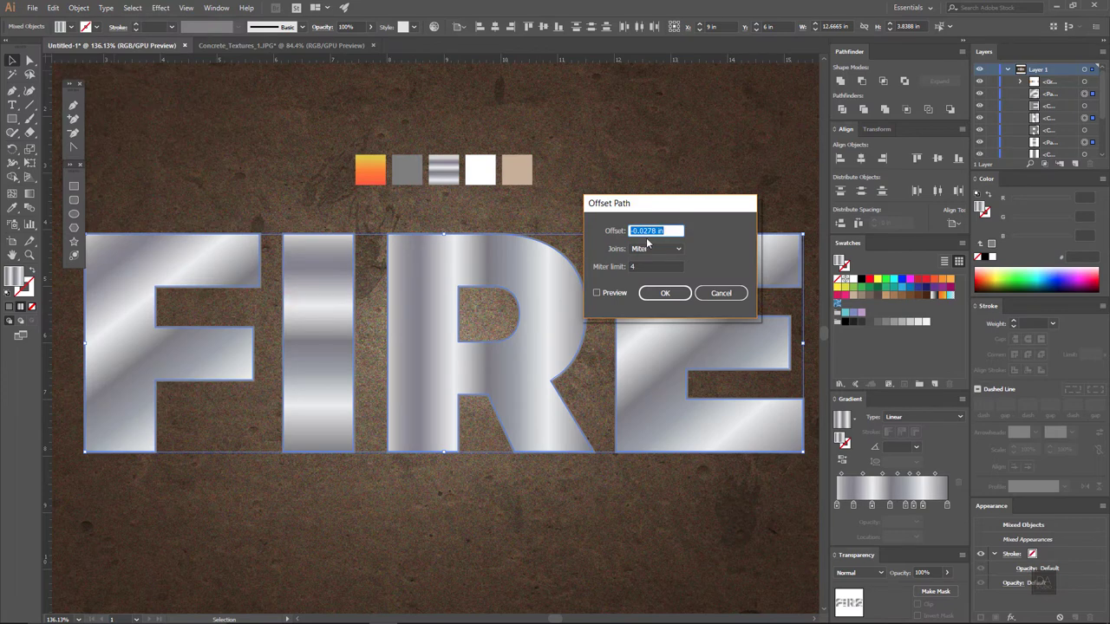
{"action": "type", "text": "-12"}
{"action": "left_click", "coordinate": [665, 292]}
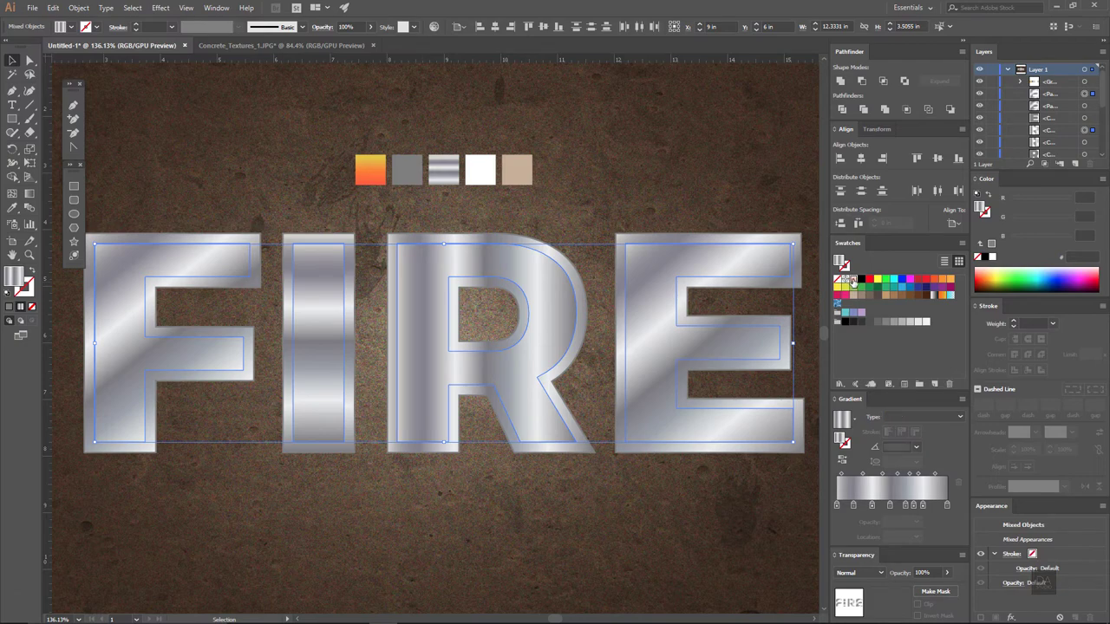
{"action": "left_click", "coordinate": [848, 279]}
{"action": "left_click", "coordinate": [634, 178]}
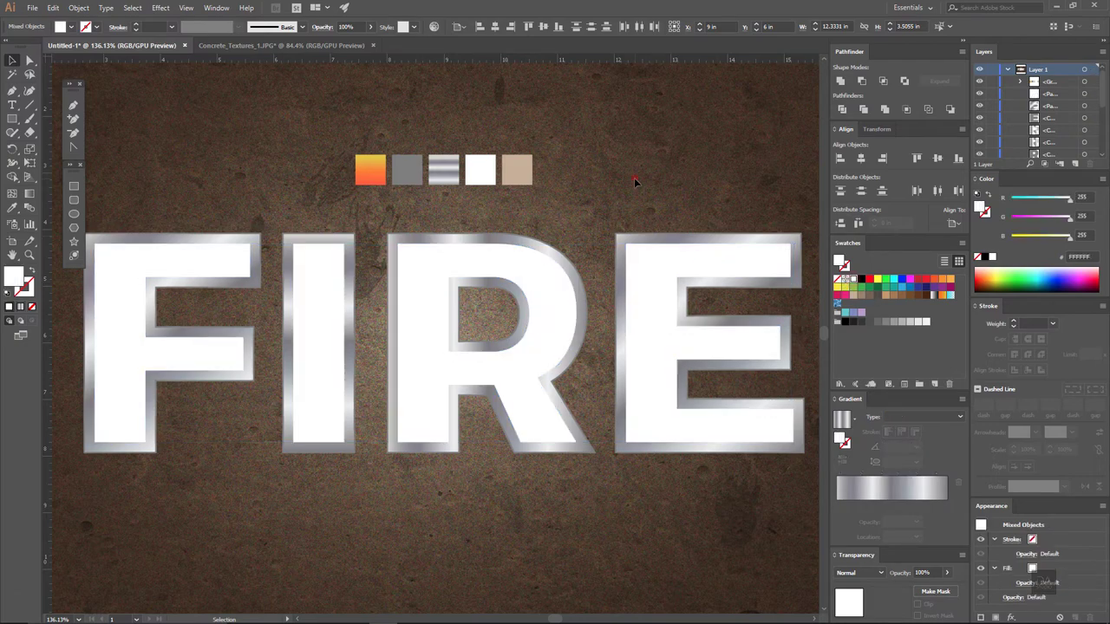
- Offset the four white letter shapes inward by -0.0278 in with Miter joins
{"action": "left_click", "coordinate": [140, 255]}
{"action": "left_click", "coordinate": [299, 281], "text": "shift"}
{"action": "left_click", "coordinate": [414, 282], "text": "shift"}
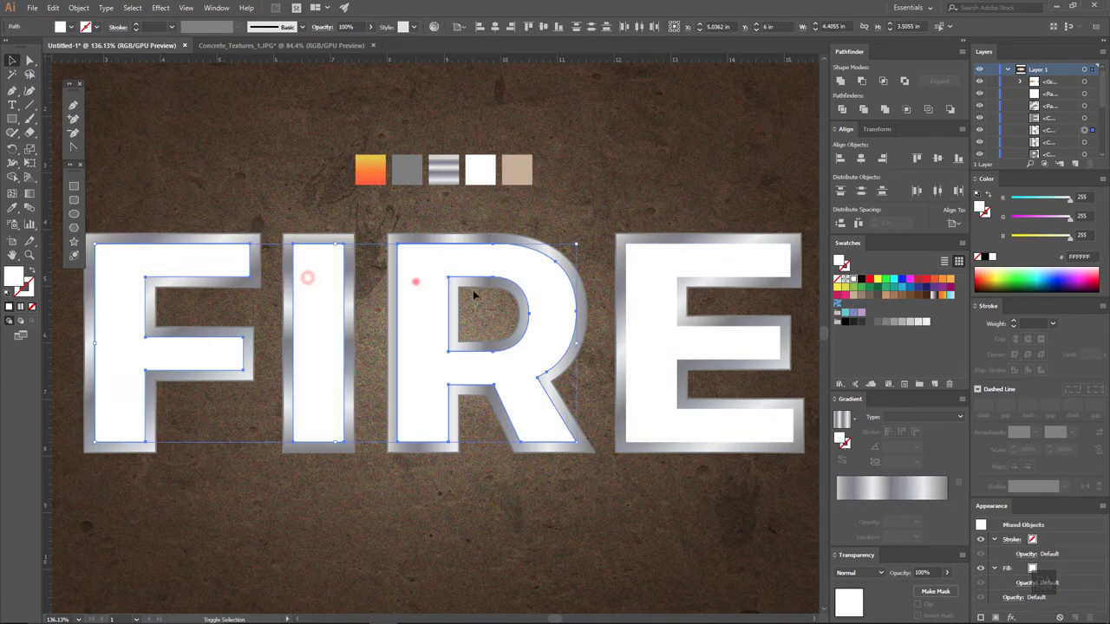
{"action": "left_click", "coordinate": [632, 301], "text": "shift"}
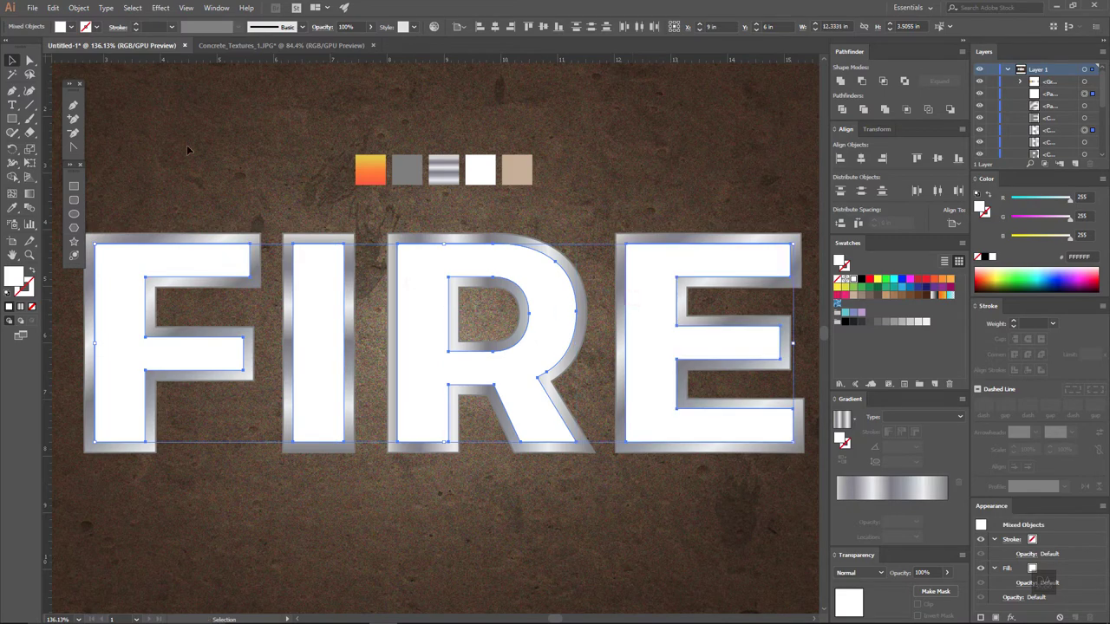
{"action": "left_click", "coordinate": [76, 8]}
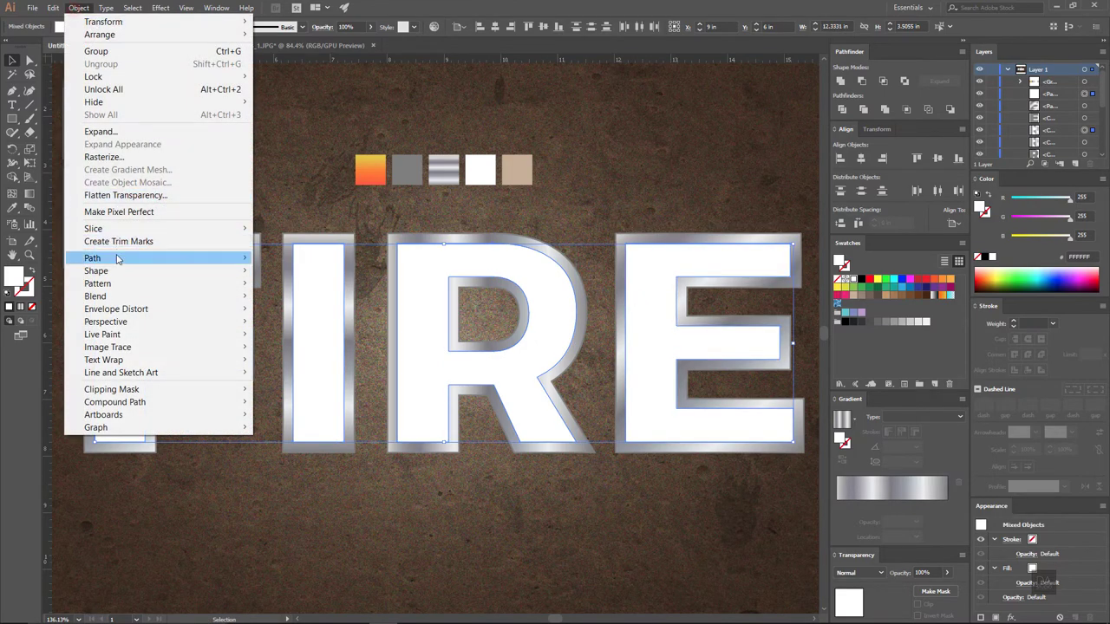
{"action": "mouse_move", "coordinate": [93, 258]}
{"action": "left_click", "coordinate": [310, 302]}
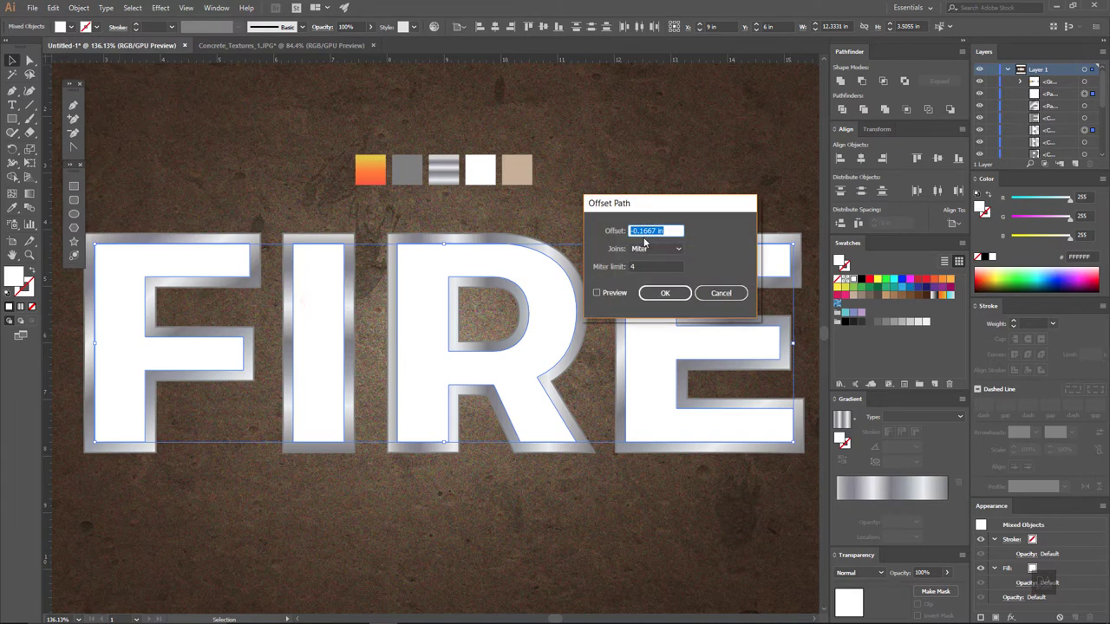
{"action": "type", "text": "-2"}
{"action": "left_click", "coordinate": [622, 295]}
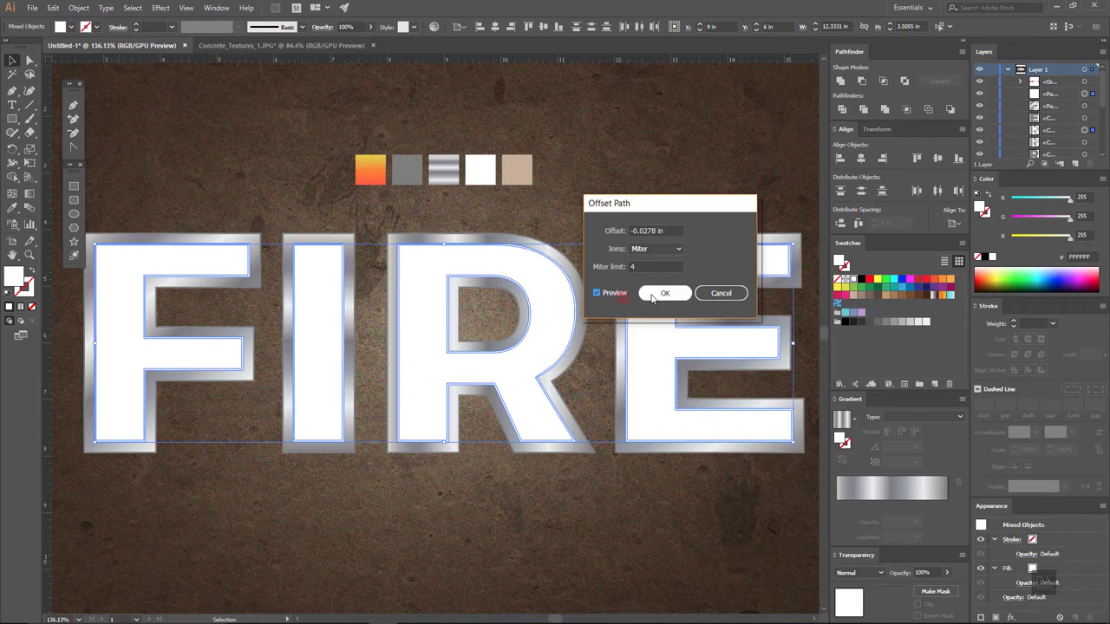
{"action": "left_click", "coordinate": [654, 296]}
- Fill the innermost letters with the yellow-to-orange gradient running vertically at -90°
{"action": "left_click", "coordinate": [13, 211]}
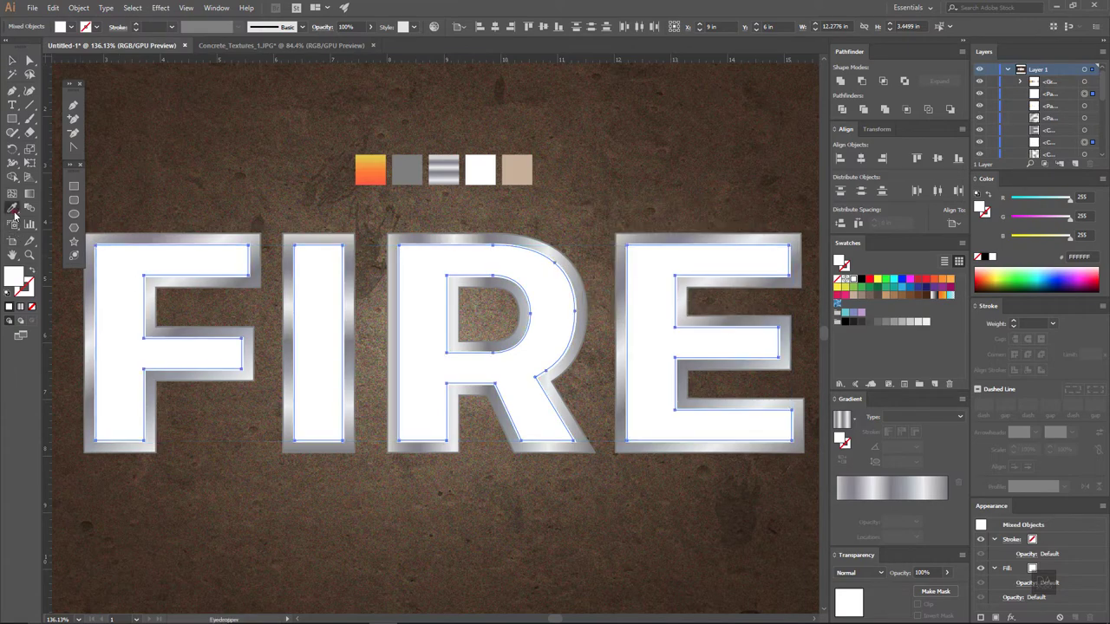
{"action": "left_click", "coordinate": [365, 177]}
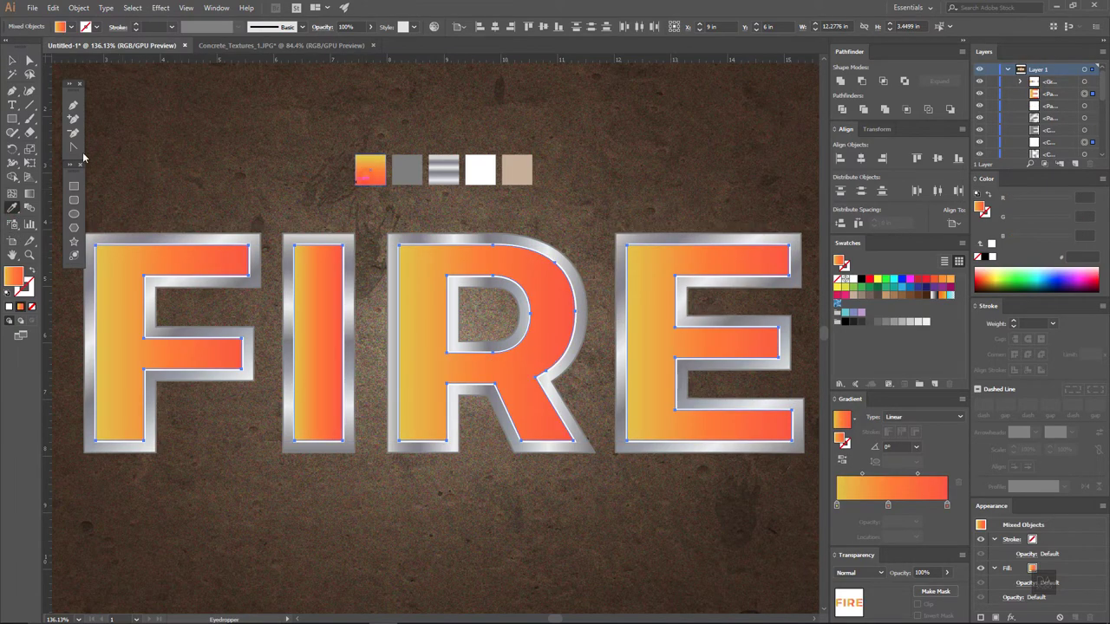
{"action": "left_click", "coordinate": [29, 193]}
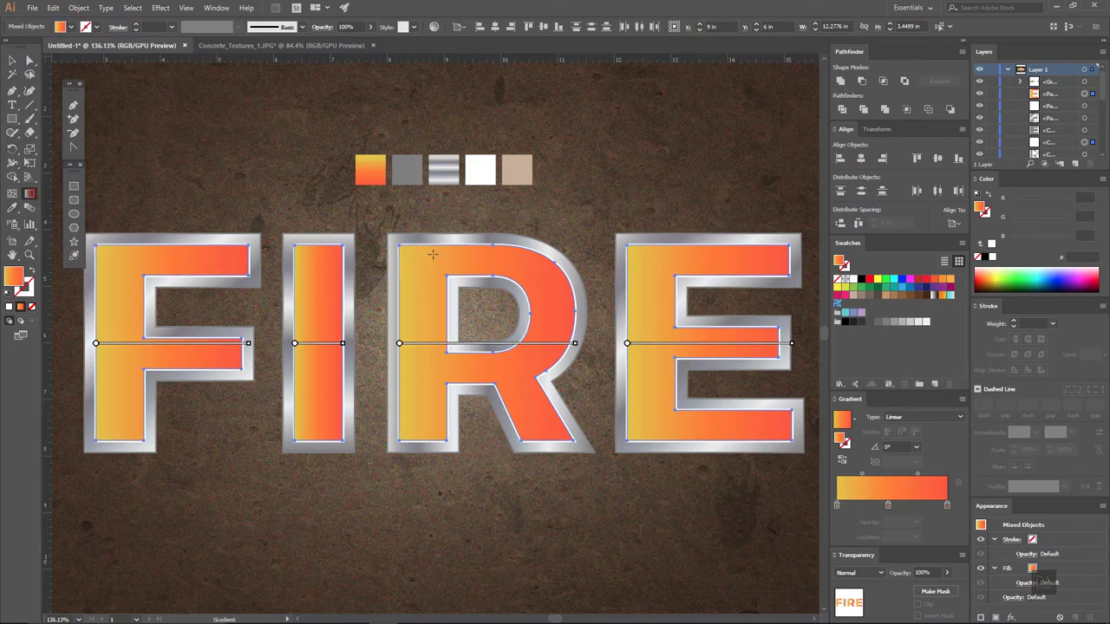
{"action": "left_click_drag", "start_coordinate": [449, 246], "coordinate": [449, 442]}
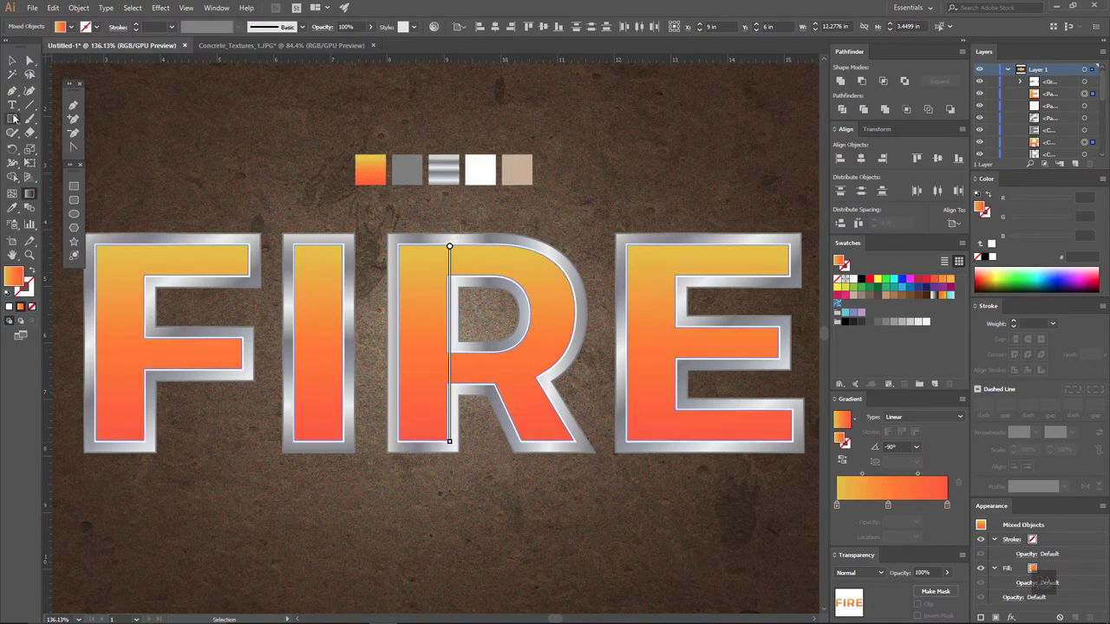
{"action": "left_click", "coordinate": [12, 61]}
{"action": "left_click", "coordinate": [253, 156]}
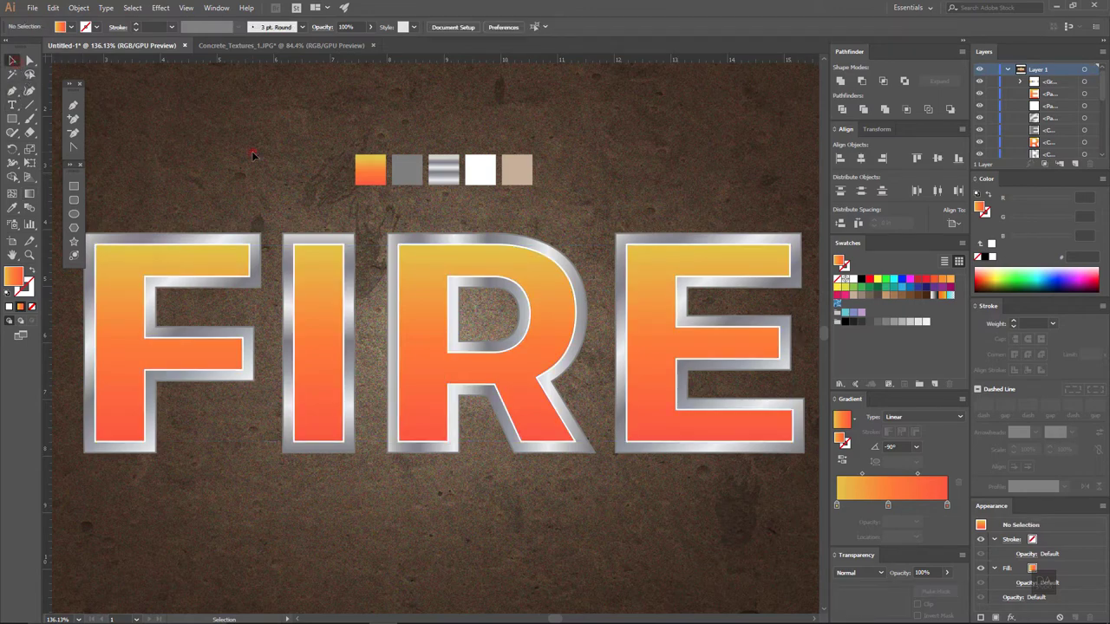
{"action": "key", "text": "z"}
{"action": "mouse_move", "coordinate": [366, 406]}
{"action": "left_mouse_down"}
{"action": "mouse_move", "coordinate": [347, 396]}
{"action": "mouse_move", "coordinate": [426, 496]}
{"action": "left_mouse_up"}
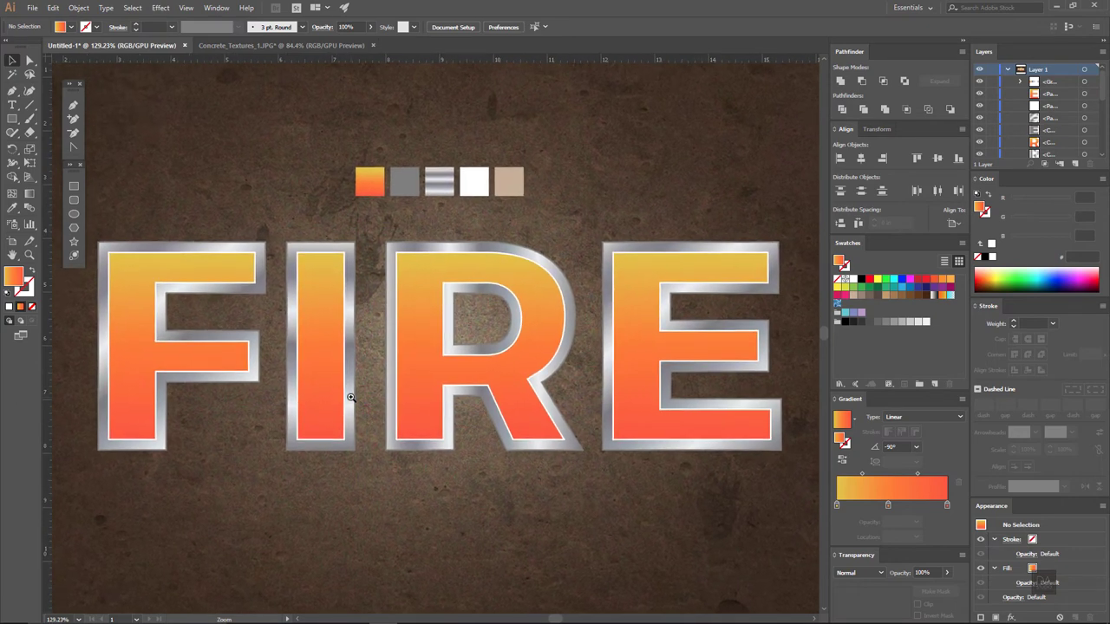
- Select the silver outlines of R, E, I and F
{"action": "left_click", "coordinate": [450, 457]}
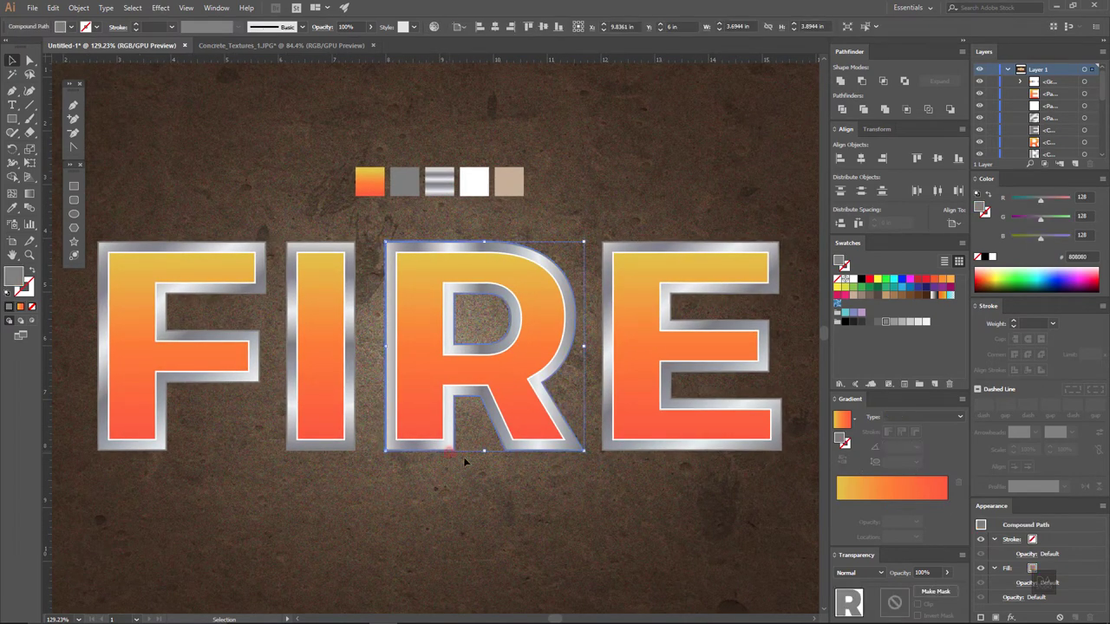
{"action": "left_click", "coordinate": [631, 446], "text": "shift"}
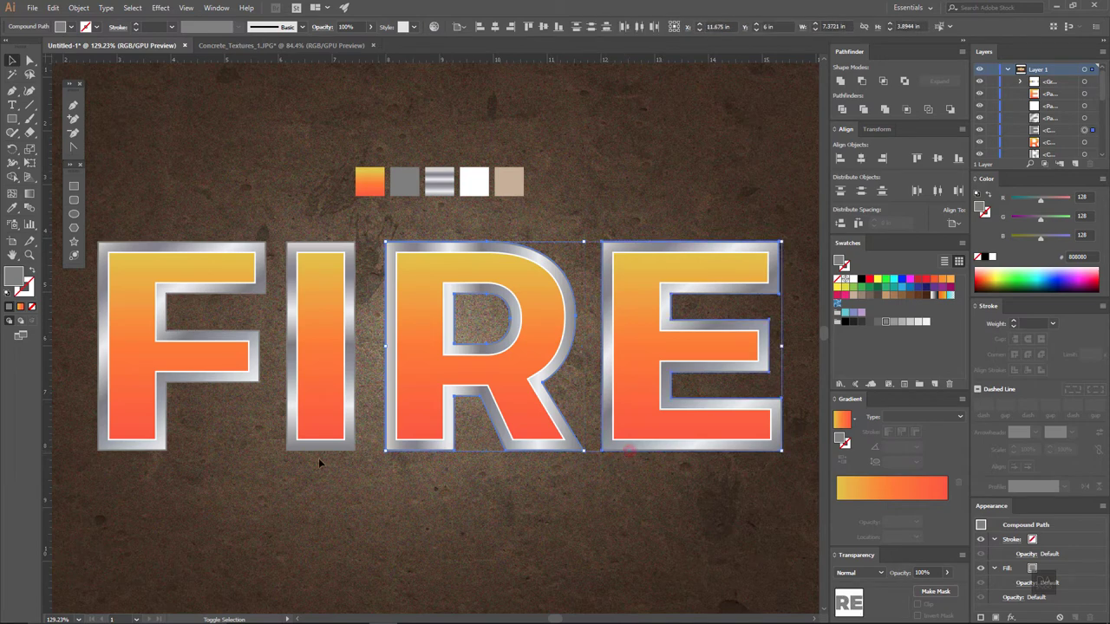
{"action": "left_click", "coordinate": [296, 450], "text": "shift"}
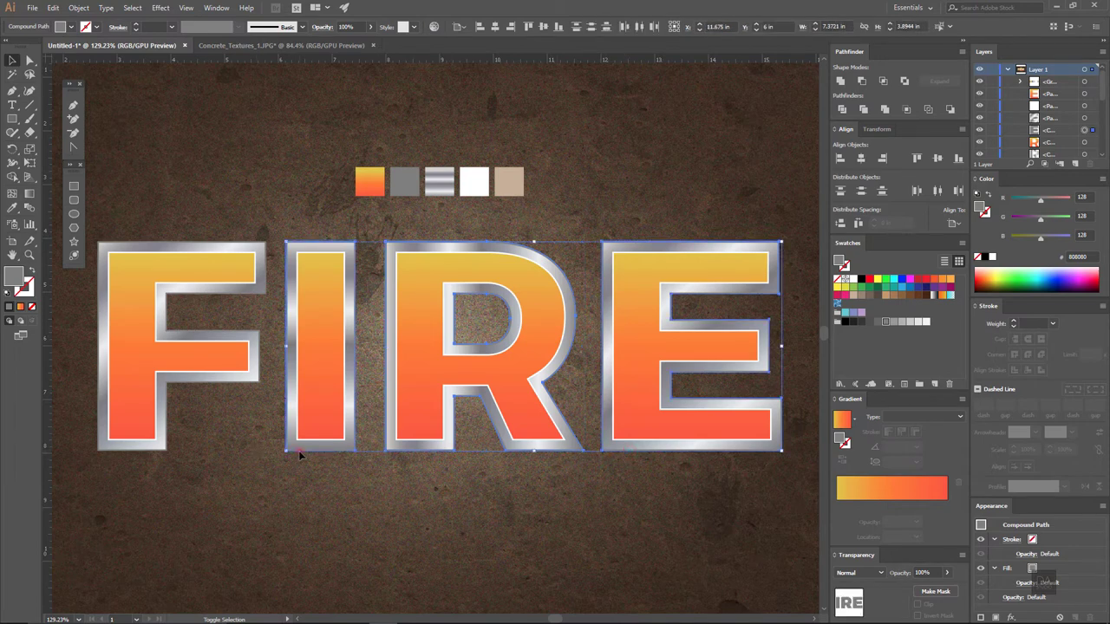
{"action": "left_click", "coordinate": [160, 450], "text": "shift"}
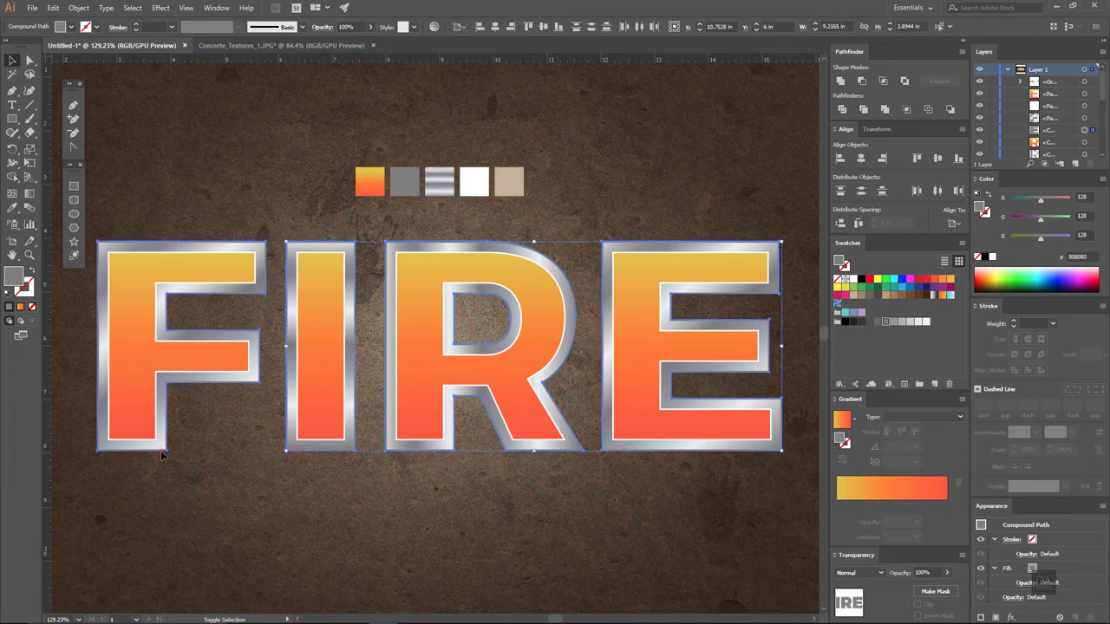
- Apply a Multiply drop shadow at 75% opacity, 0.1 in offsets and 0.12 in blur
{"action": "left_click", "coordinate": [162, 9]}
{"action": "mouse_move", "coordinate": [181, 152]}
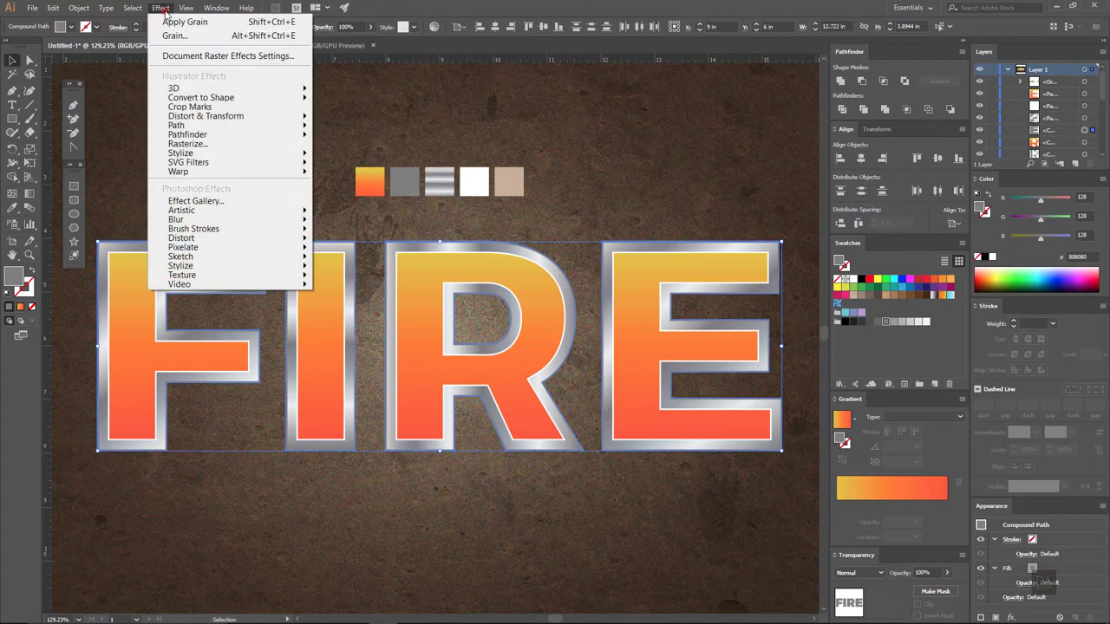
{"action": "left_click", "coordinate": [85, 154]}
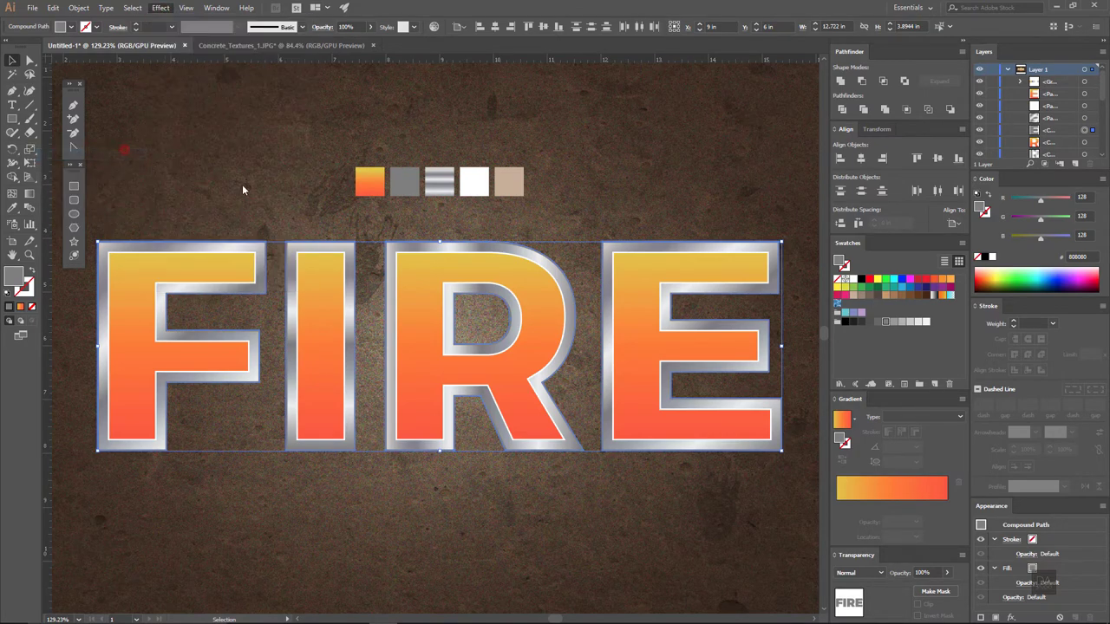
{"action": "left_click", "coordinate": [594, 275]}
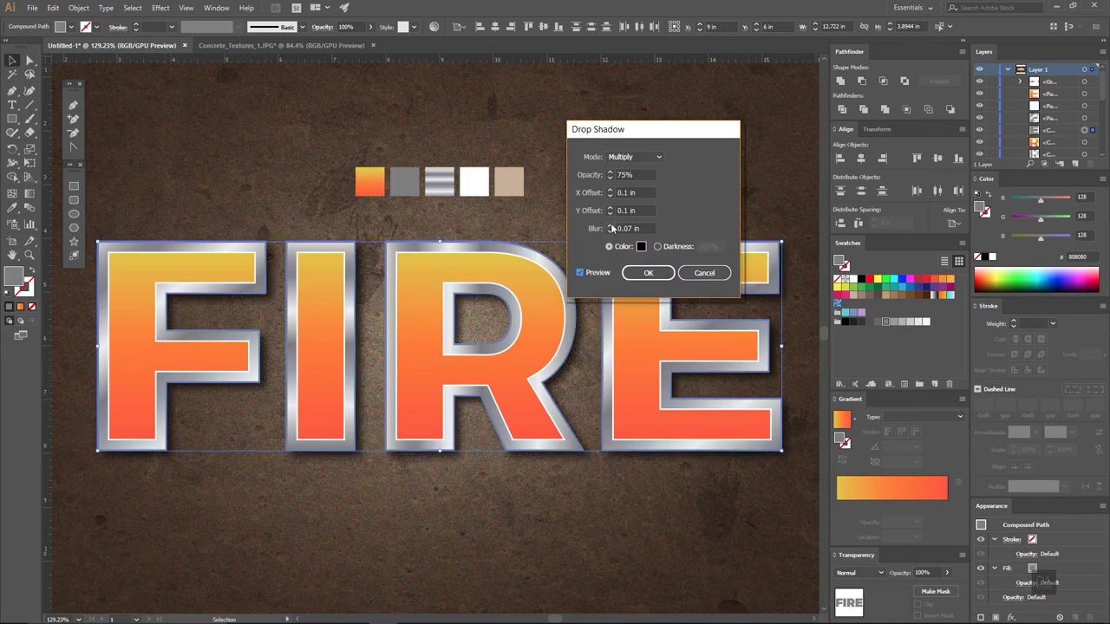
{"action": "left_click", "coordinate": [611, 224]}
{"action": "left_click", "coordinate": [611, 224]}
{"action": "left_click", "coordinate": [611, 232]}
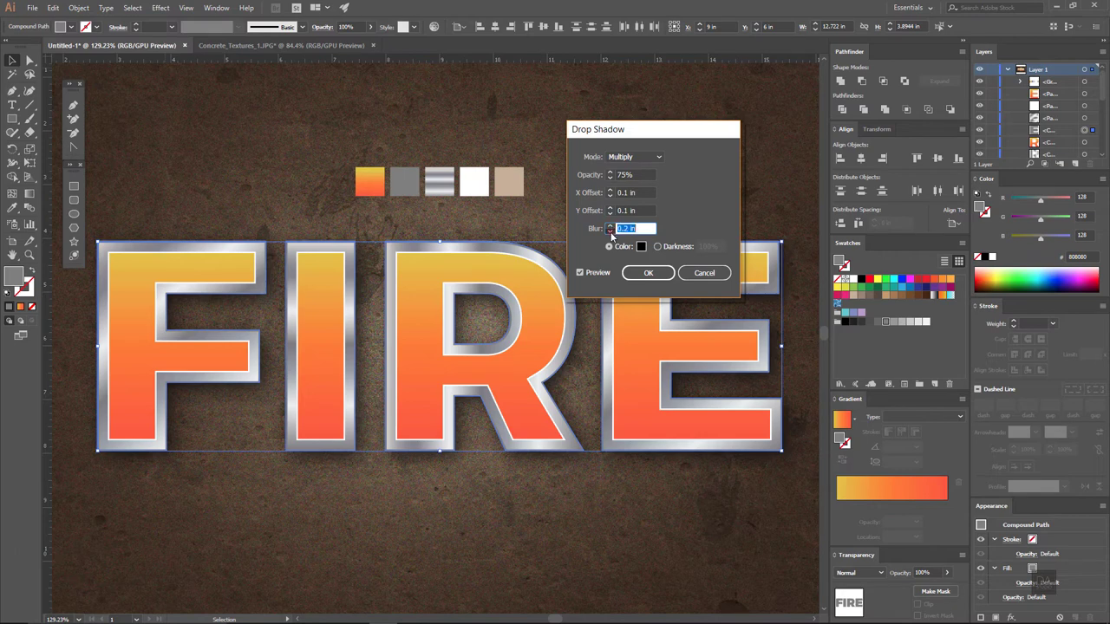
{"action": "left_click", "coordinate": [610, 225]}
{"action": "type", "text": "0.12"}
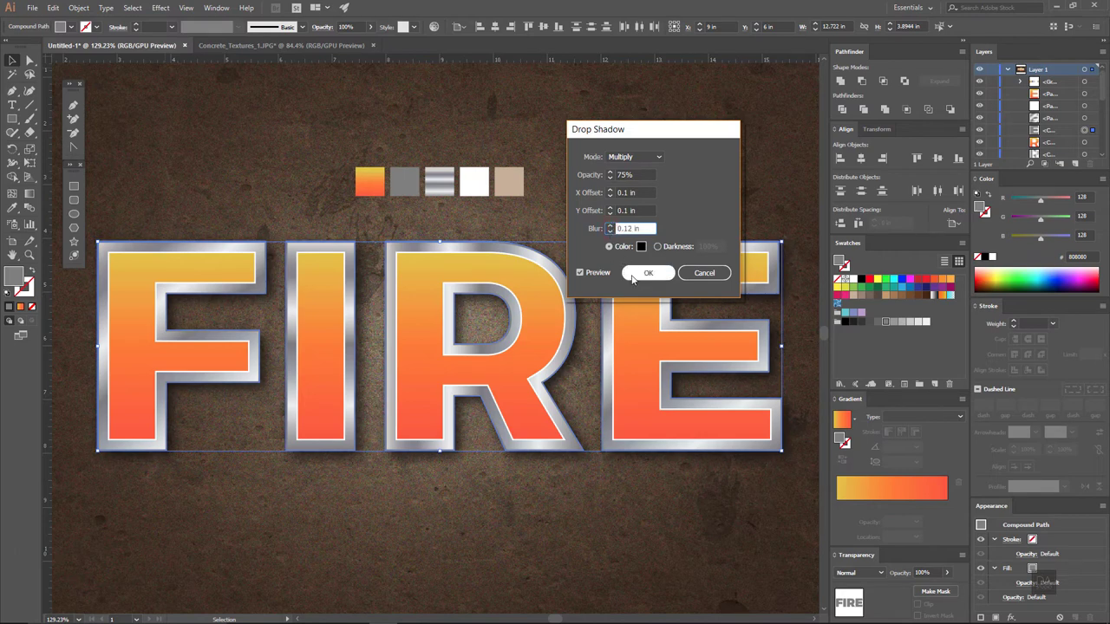
{"action": "left_click", "coordinate": [631, 275]}
{"action": "left_click", "coordinate": [637, 191]}
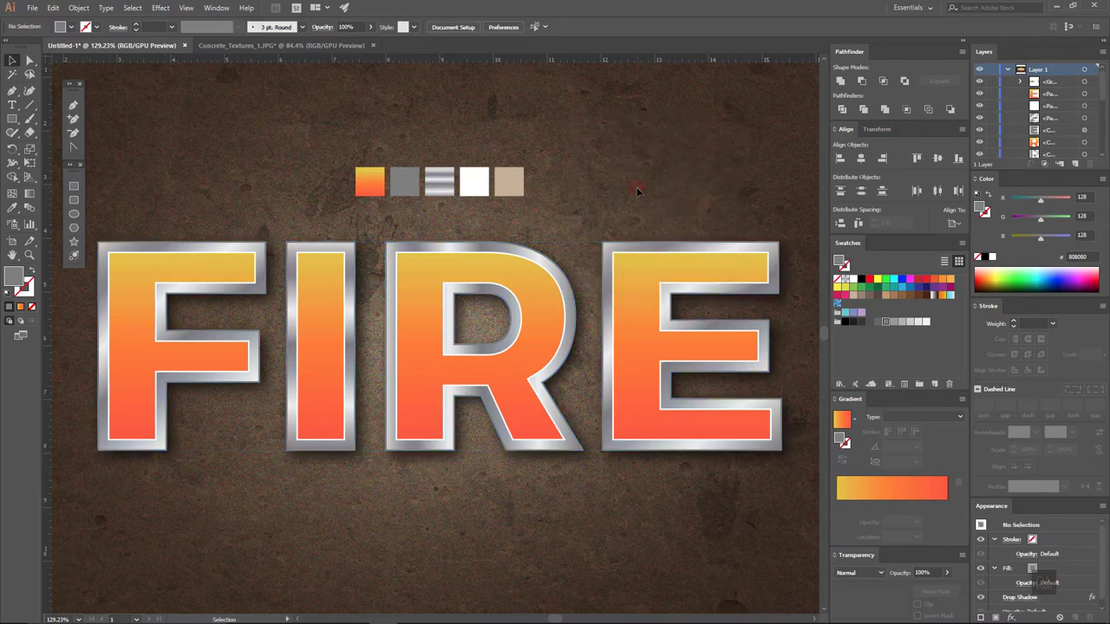
- Zoom in and copy the orange gradient fills of I, F, R and E
{"action": "key", "text": "ctrl+1"}
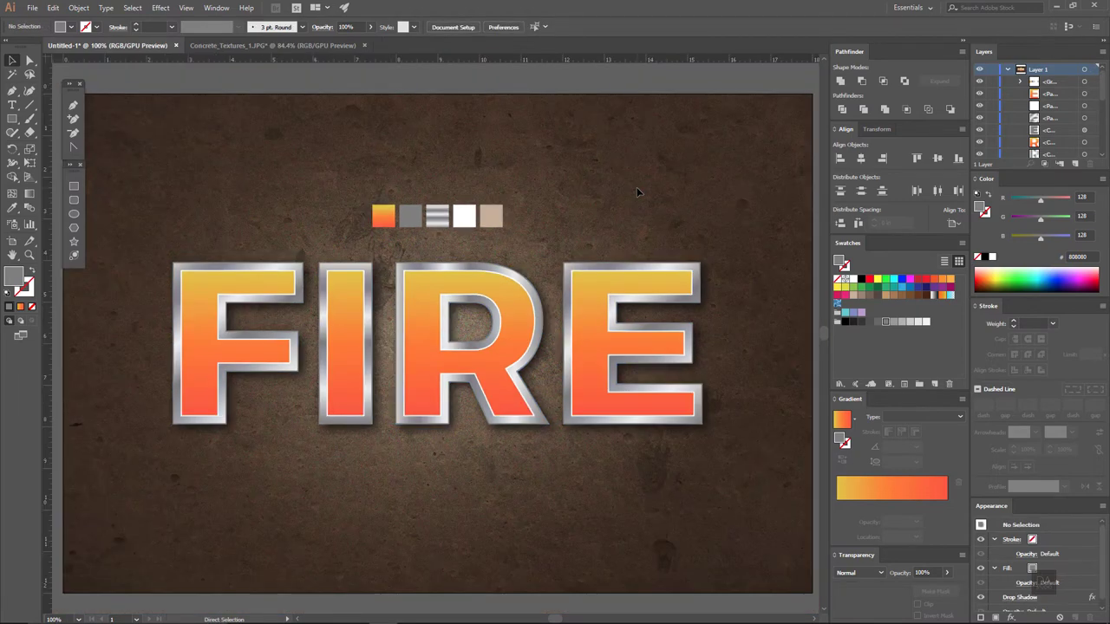
{"action": "scroll", "coordinate": [512, 280], "scroll_direction": "up", "scroll_amount": 5}
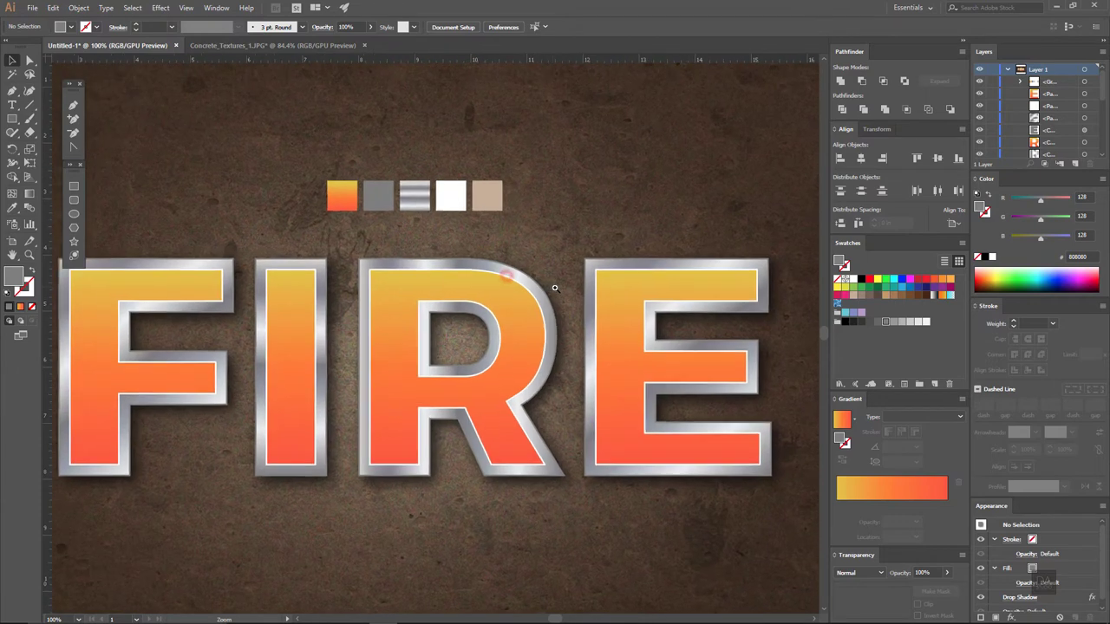
{"action": "left_click_drag", "start_coordinate": [529, 322], "coordinate": [536, 318]}
{"action": "left_click", "coordinate": [323, 313]}
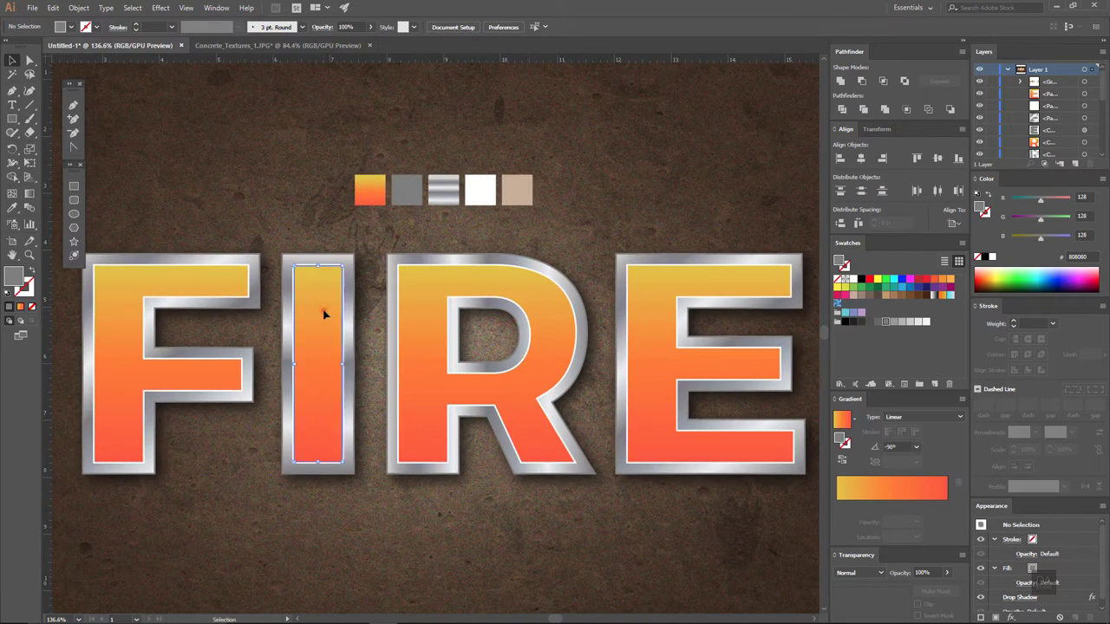
{"action": "left_click", "coordinate": [150, 318], "text": "shift"}
{"action": "left_click", "coordinate": [433, 324], "text": "shift"}
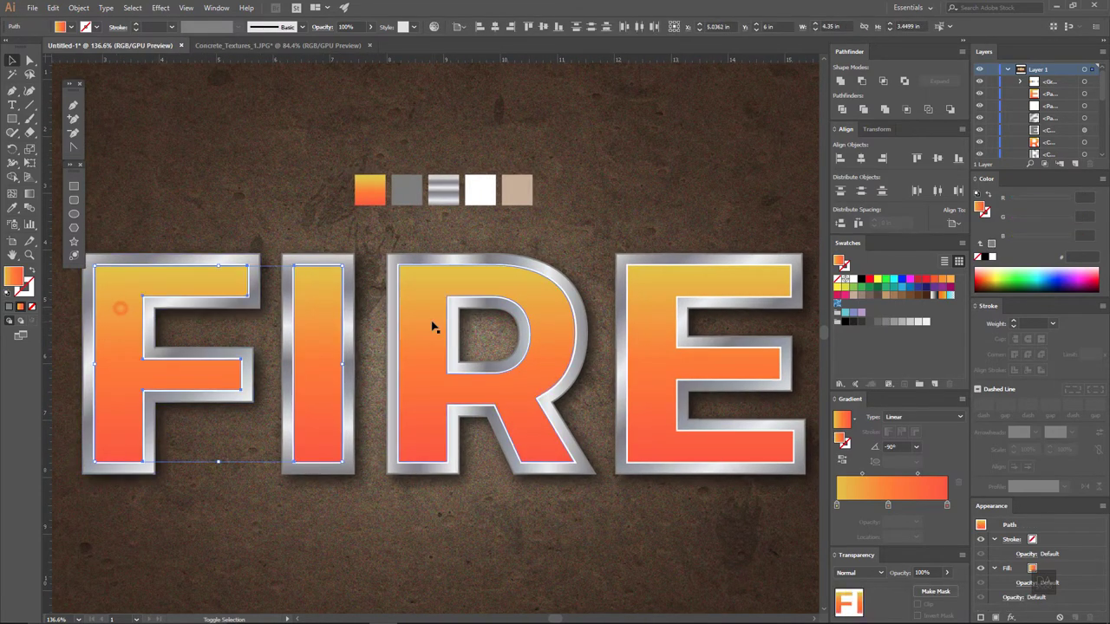
{"action": "left_click", "coordinate": [666, 354], "text": "shift"}
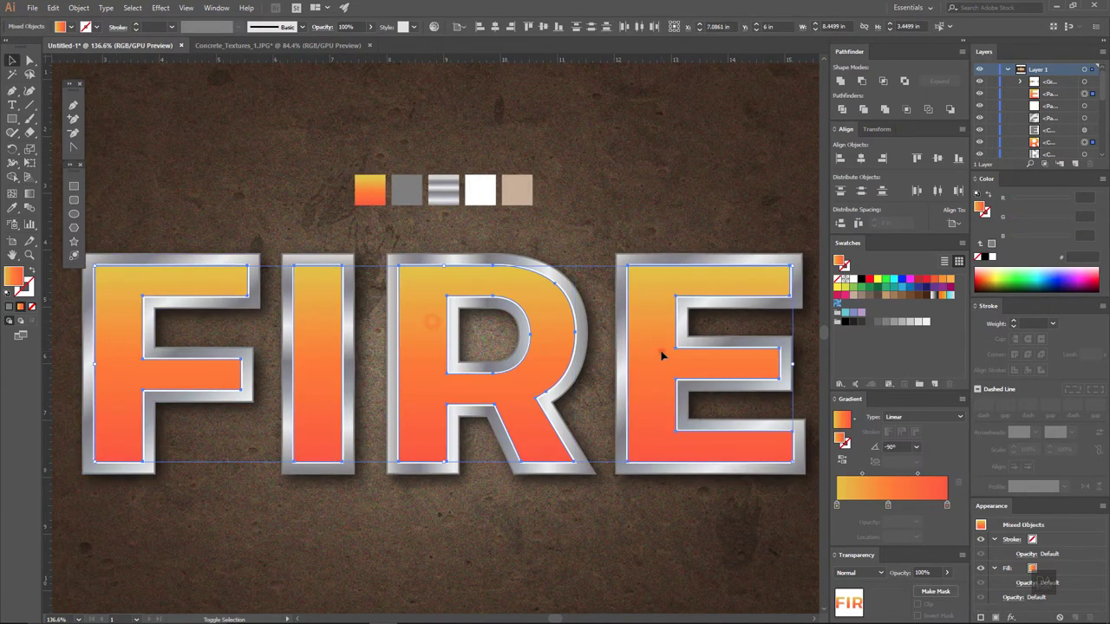
{"action": "left_click", "coordinate": [52, 7]}
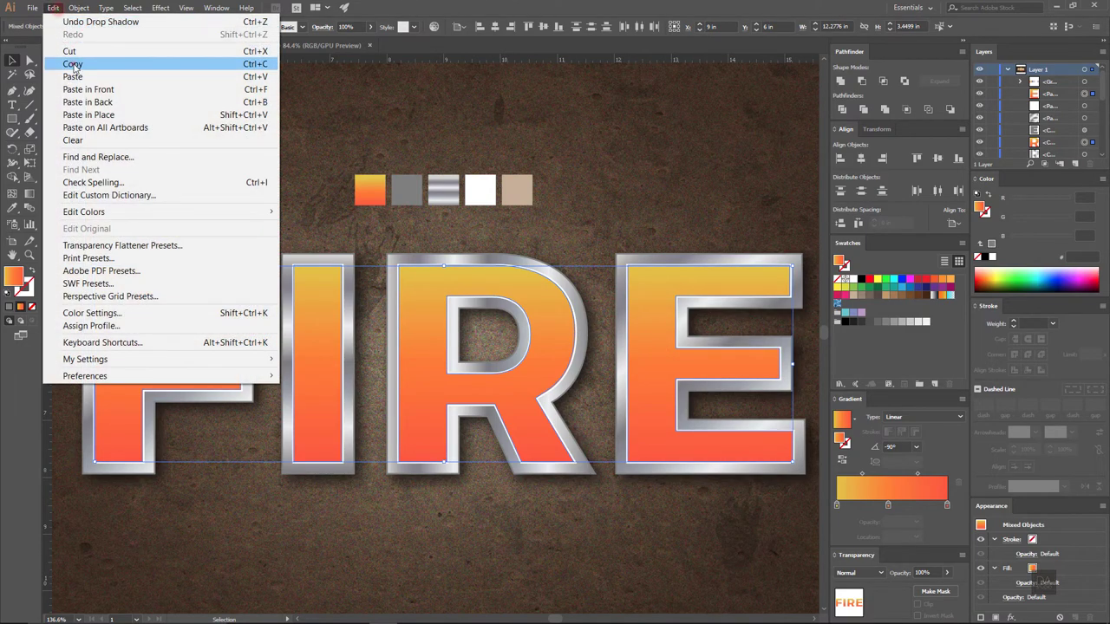
{"action": "left_click", "coordinate": [73, 64]}
{"action": "left_click", "coordinate": [53, 8]}
- Paste the fills in front, shift them up, fill tan and add Grain (Intensity 40, Contrast 50, Regular)
{"action": "left_click", "coordinate": [87, 90]}
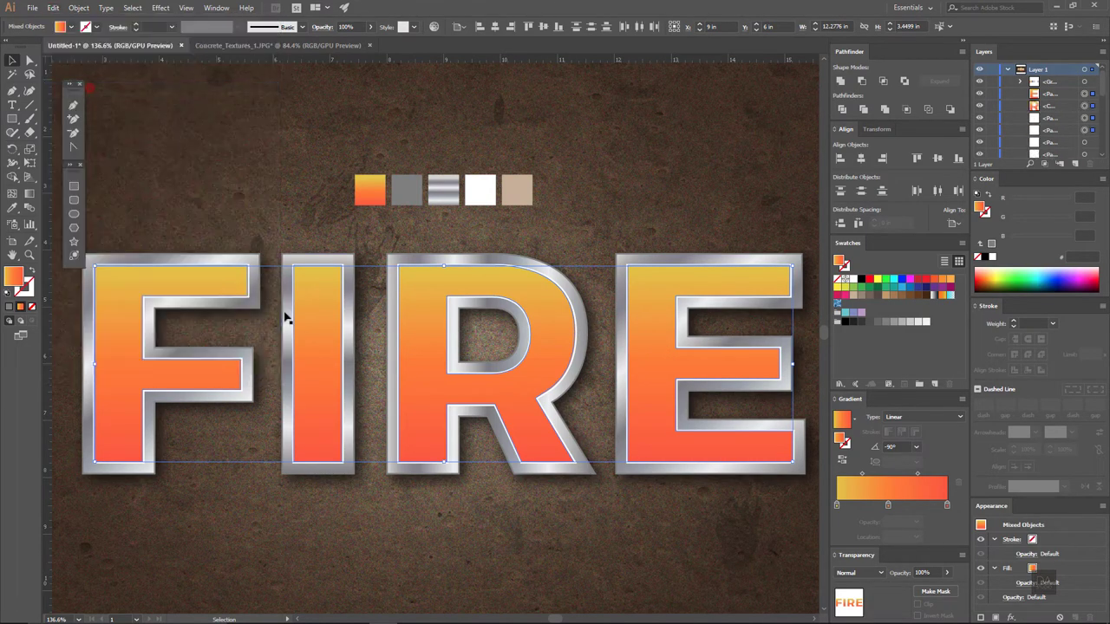
{"action": "left_click_drag", "start_coordinate": [318, 331], "coordinate": [327, 284]}
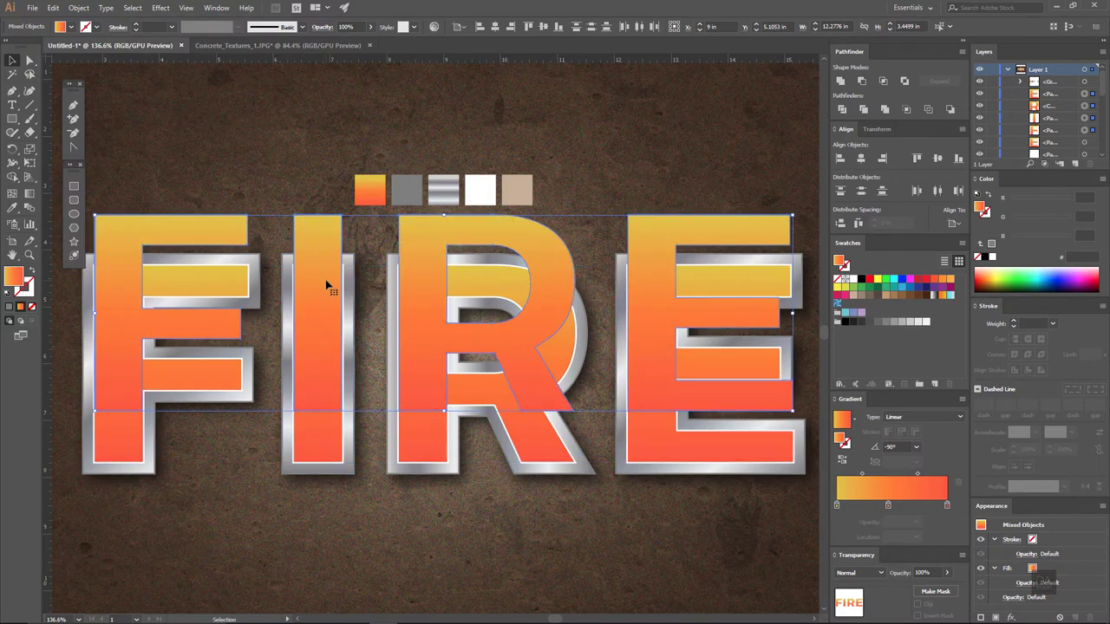
{"action": "left_click", "coordinate": [13, 208]}
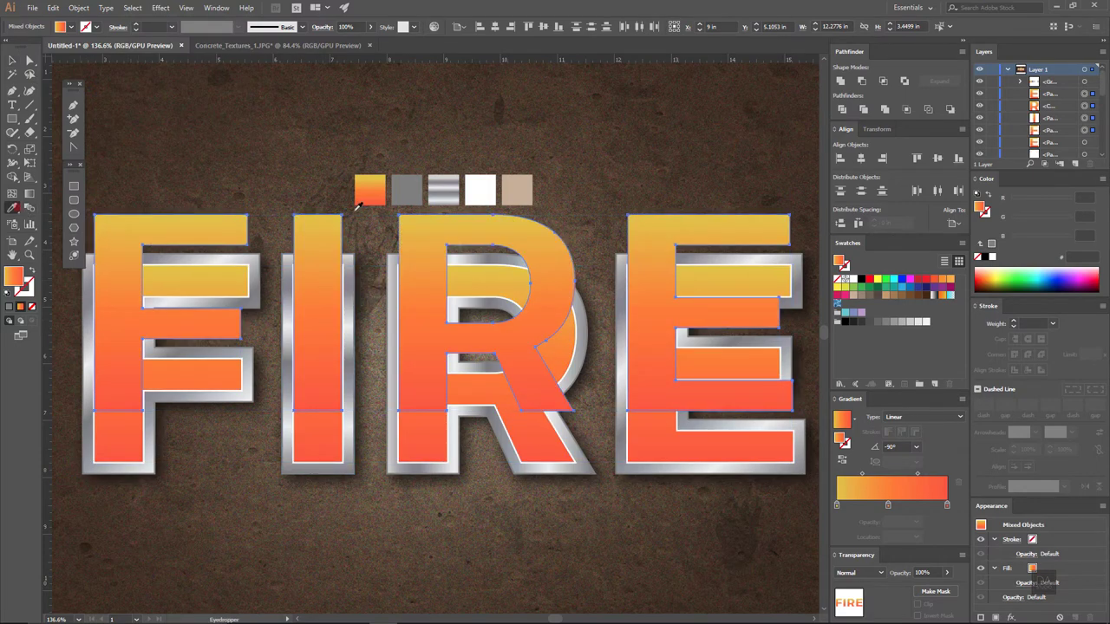
{"action": "left_click", "coordinate": [520, 196]}
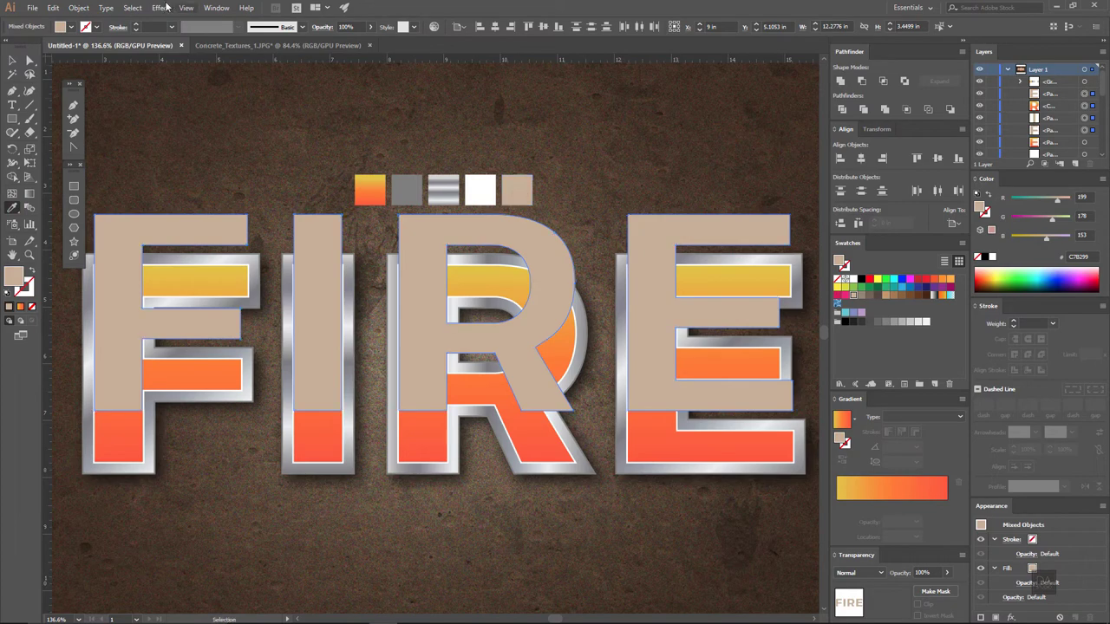
{"action": "left_click", "coordinate": [161, 8]}
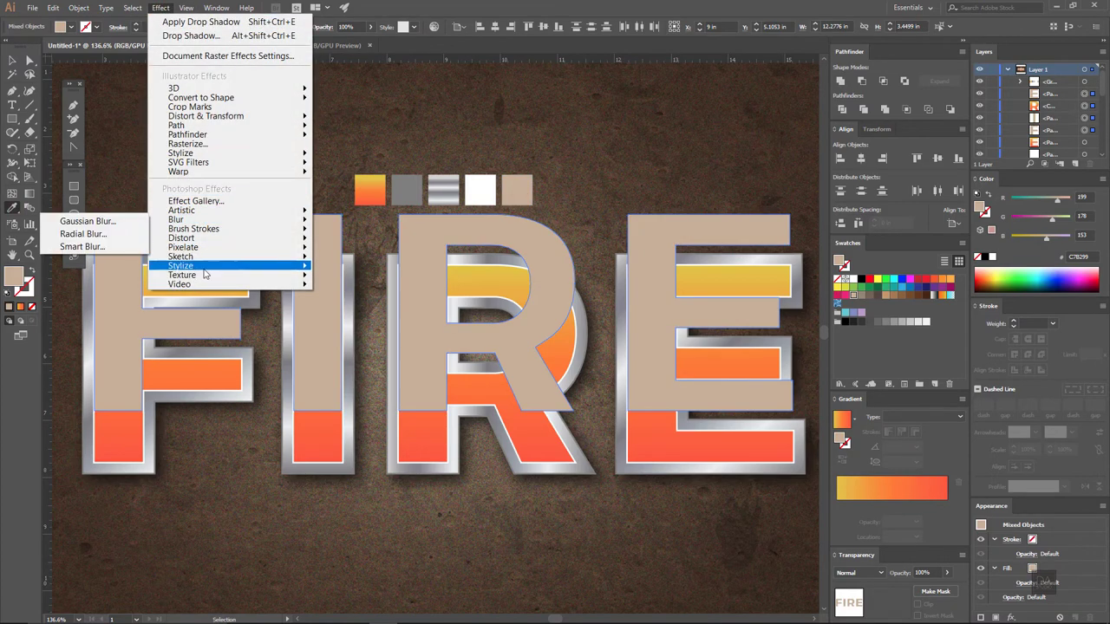
{"action": "mouse_move", "coordinate": [182, 275]}
{"action": "left_click", "coordinate": [111, 289]}
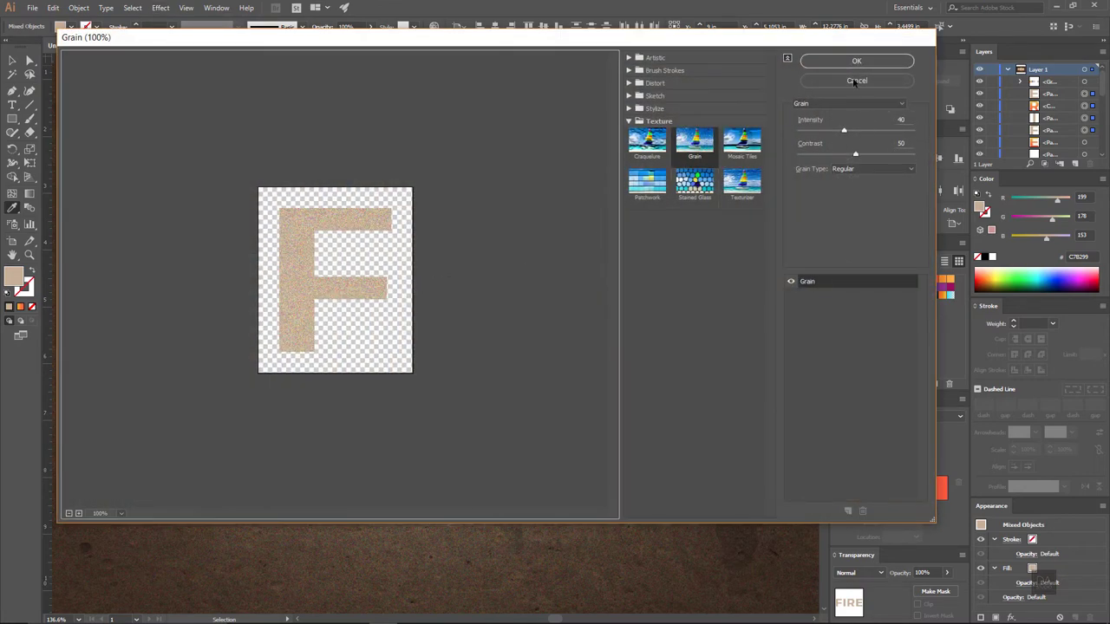
{"action": "left_click", "coordinate": [857, 62]}
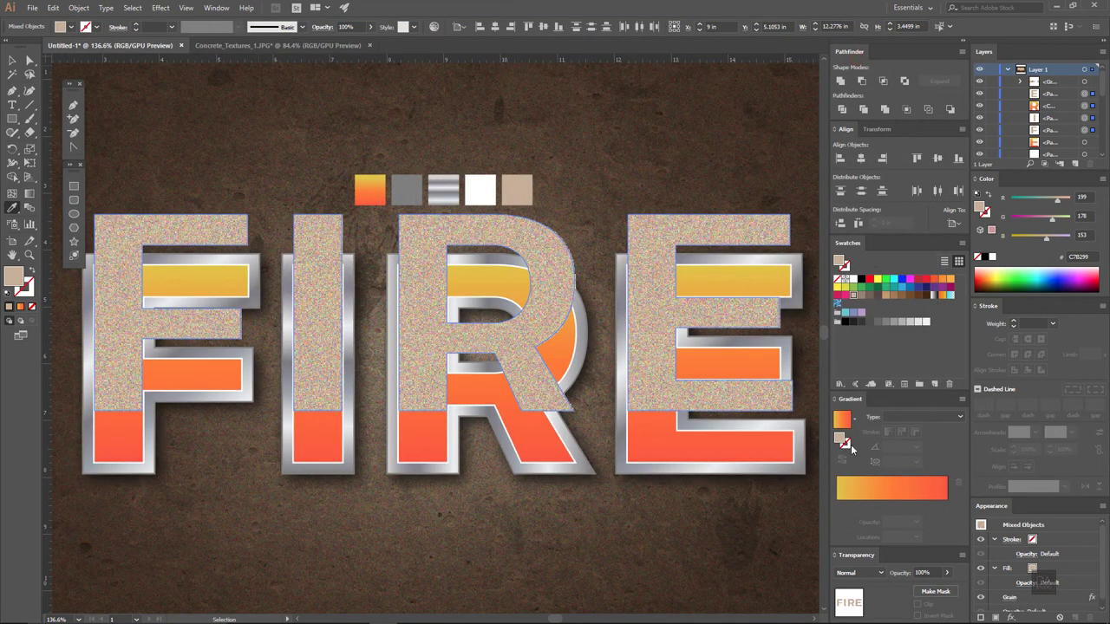
- Set the grain copy to Multiply, move it back over the letters, and lower opacity to 21%
{"action": "left_click", "coordinate": [866, 575]}
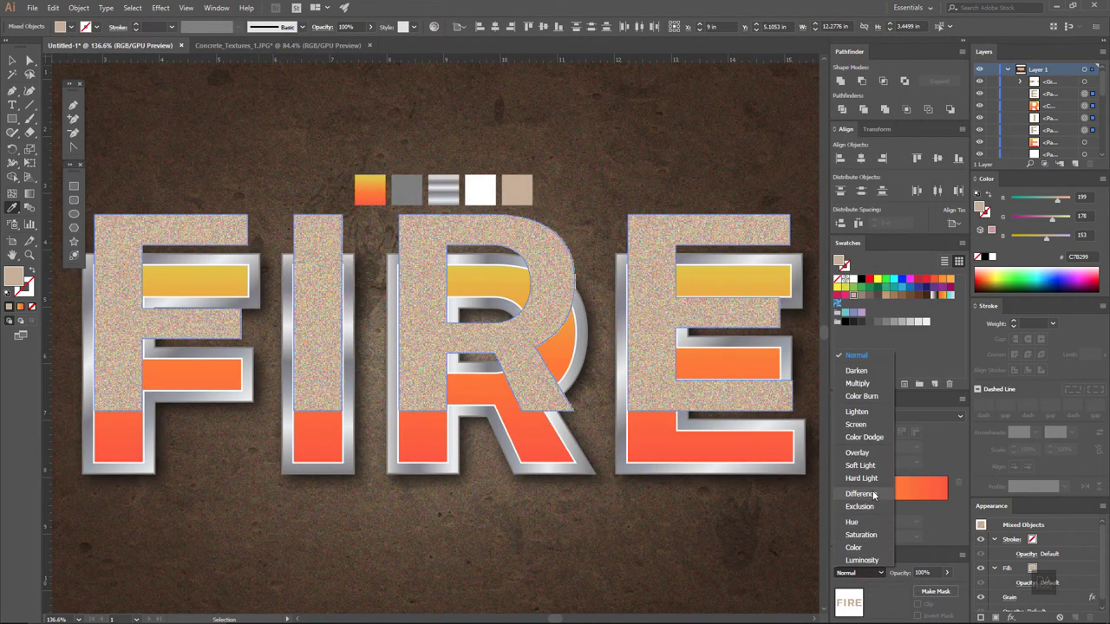
{"action": "left_click", "coordinate": [869, 383]}
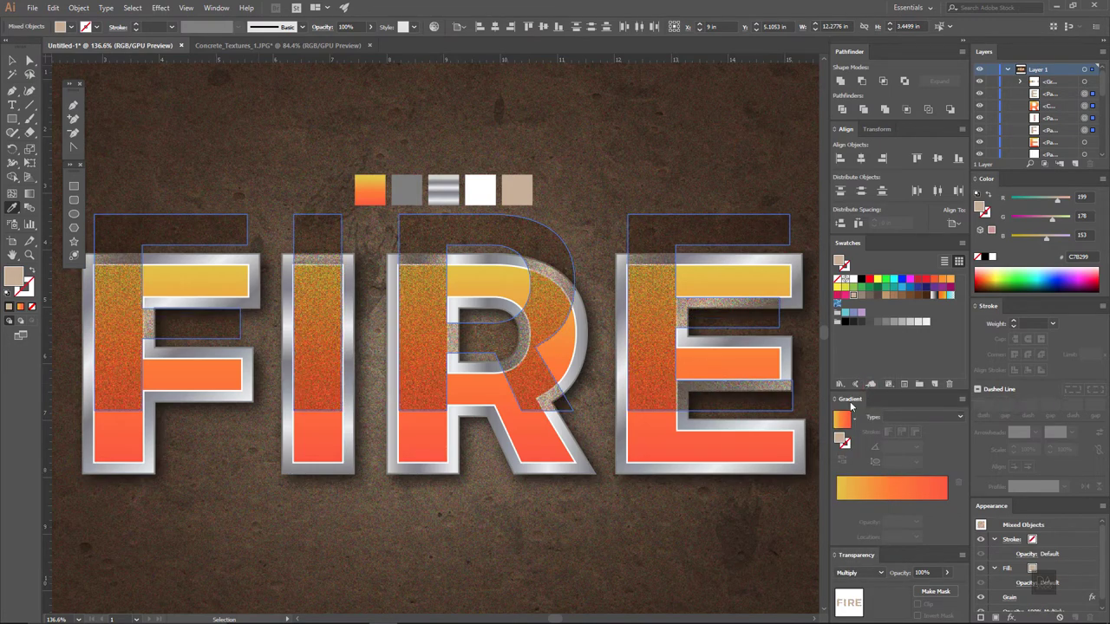
{"action": "left_click", "coordinate": [12, 60]}
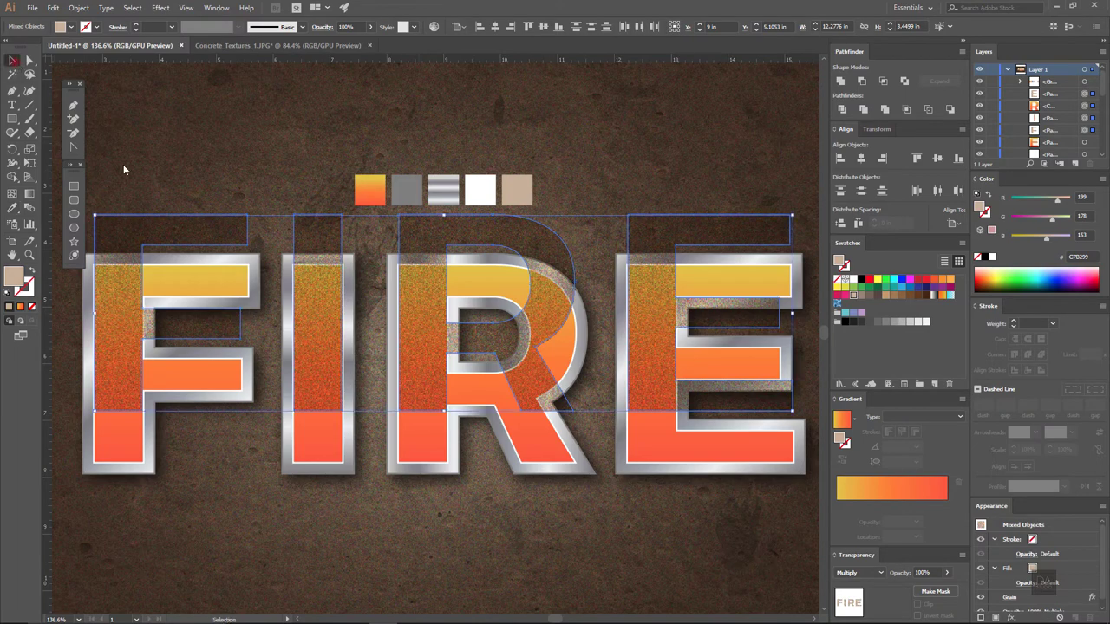
{"action": "left_click_drag", "start_coordinate": [328, 350], "coordinate": [326, 392]}
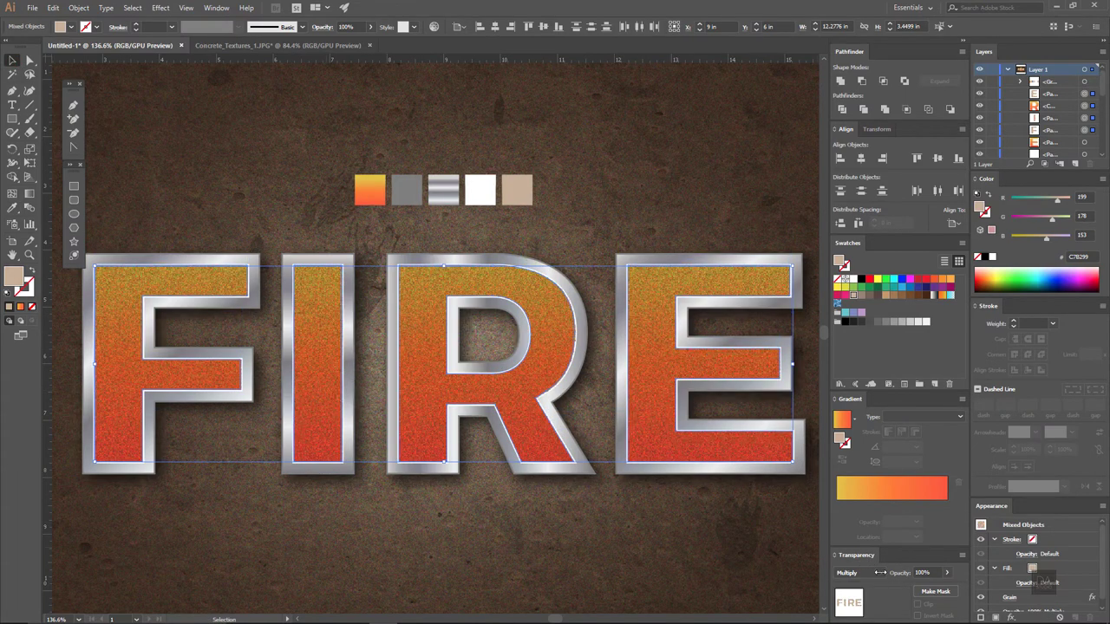
{"action": "left_click", "coordinate": [948, 576]}
{"action": "left_click_drag", "start_coordinate": [942, 591], "coordinate": [912, 593]}
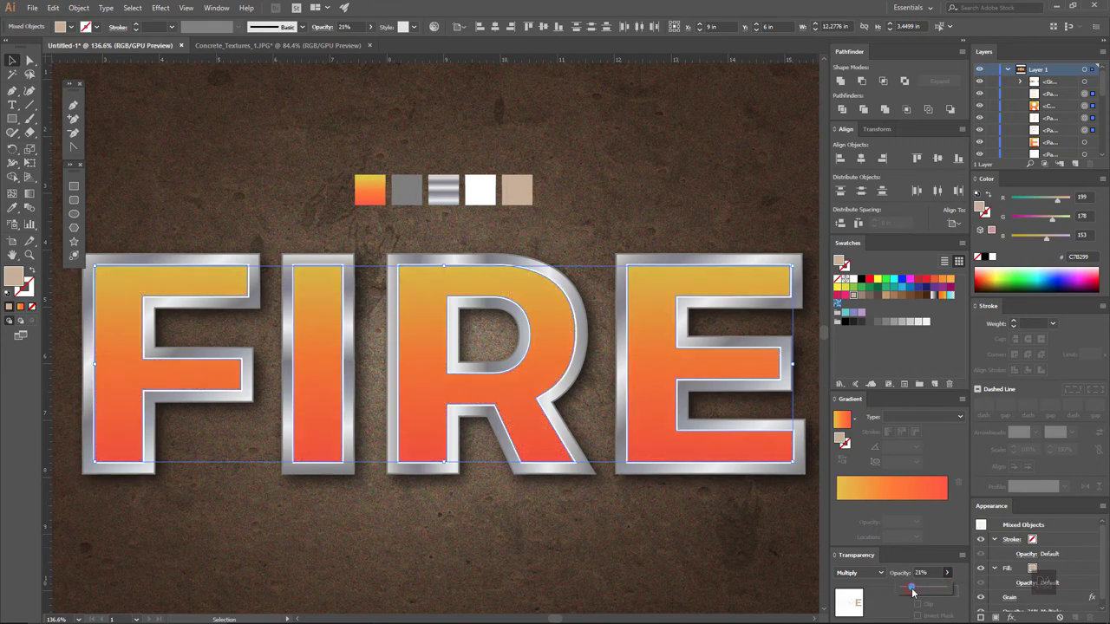
{"action": "left_click", "coordinate": [725, 556]}
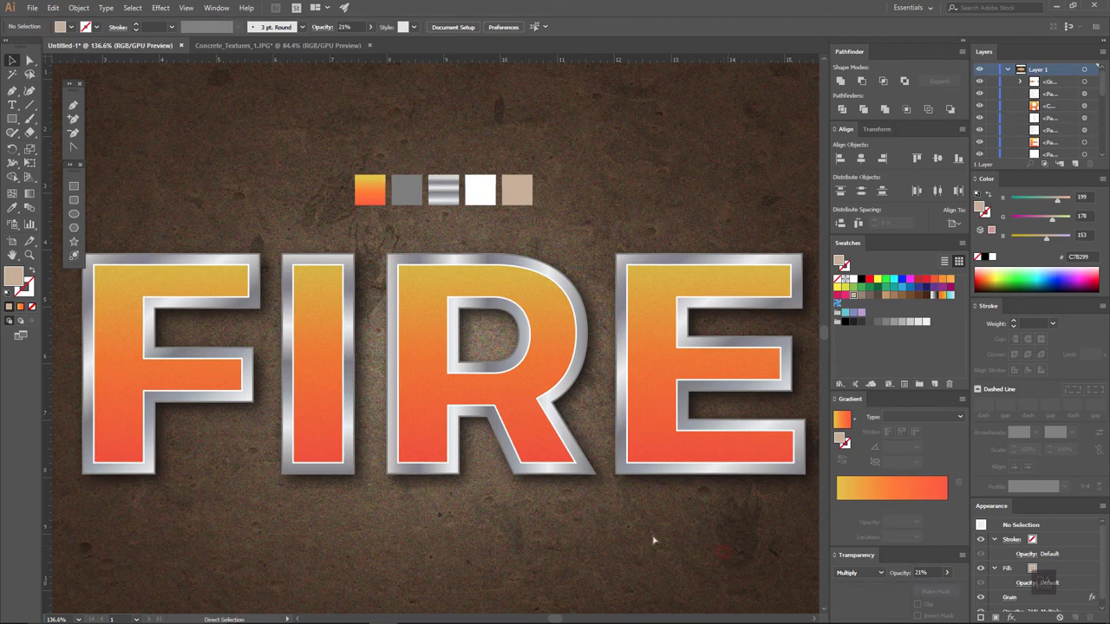
- Group the four tan grain letters R, E, I and F
{"action": "mouse_move", "coordinate": [564, 531]}
{"action": "left_mouse_down"}
{"action": "mouse_move", "coordinate": [506, 496]}
{"action": "mouse_move", "coordinate": [531, 471]}
{"action": "left_mouse_up"}
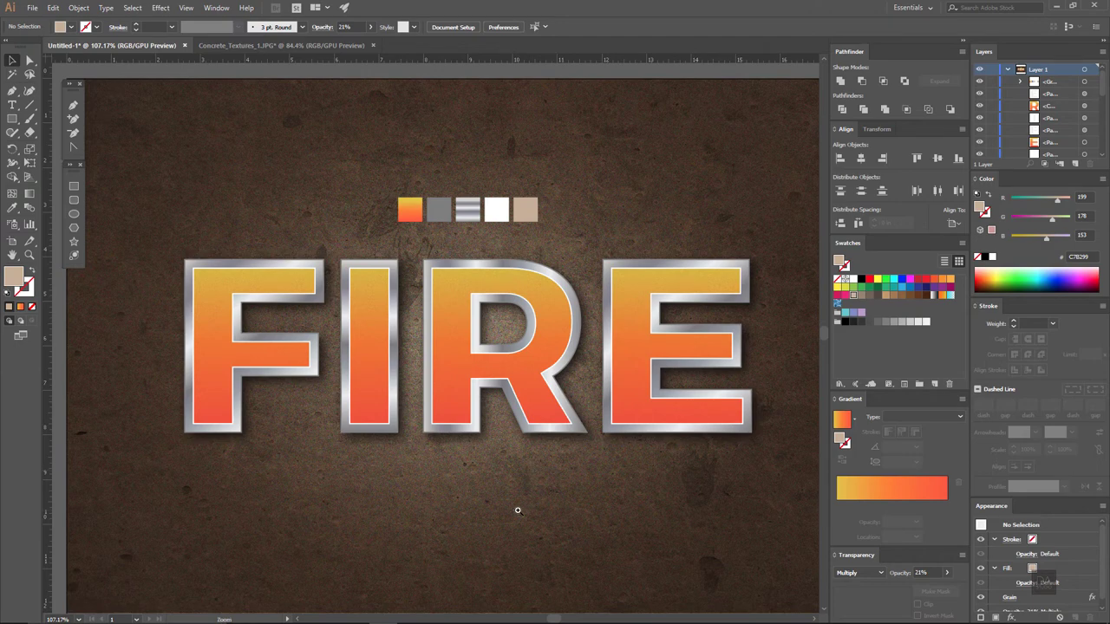
{"action": "left_click_drag", "start_coordinate": [518, 510], "coordinate": [523, 508]}
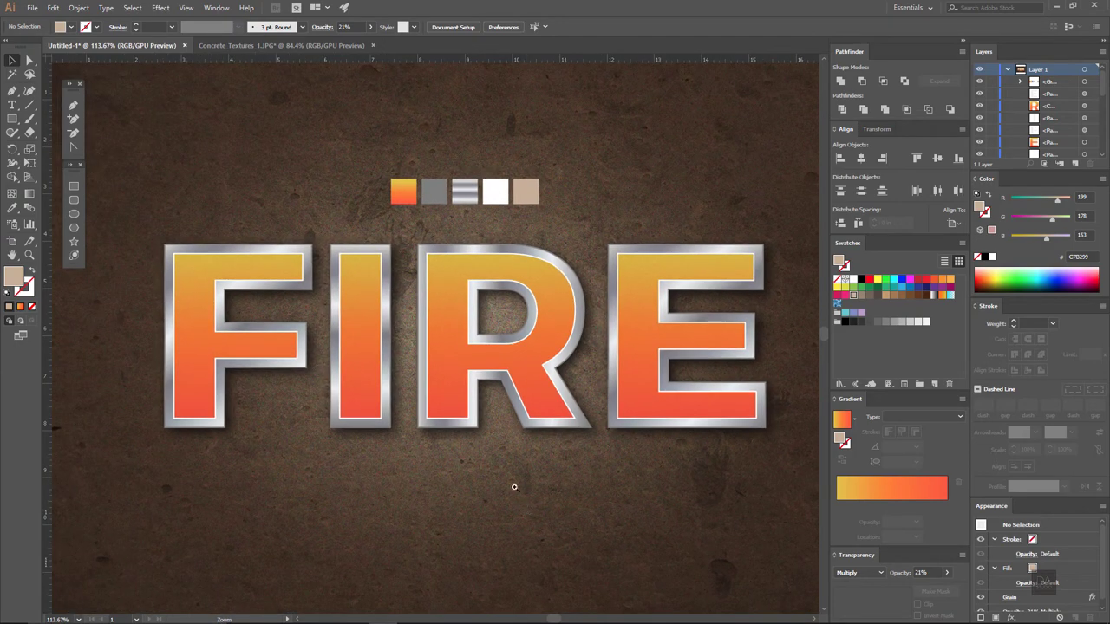
{"action": "left_click", "coordinate": [463, 405]}
{"action": "left_click", "coordinate": [653, 404], "text": "shift"}
{"action": "left_click", "coordinate": [355, 391], "text": "shift"}
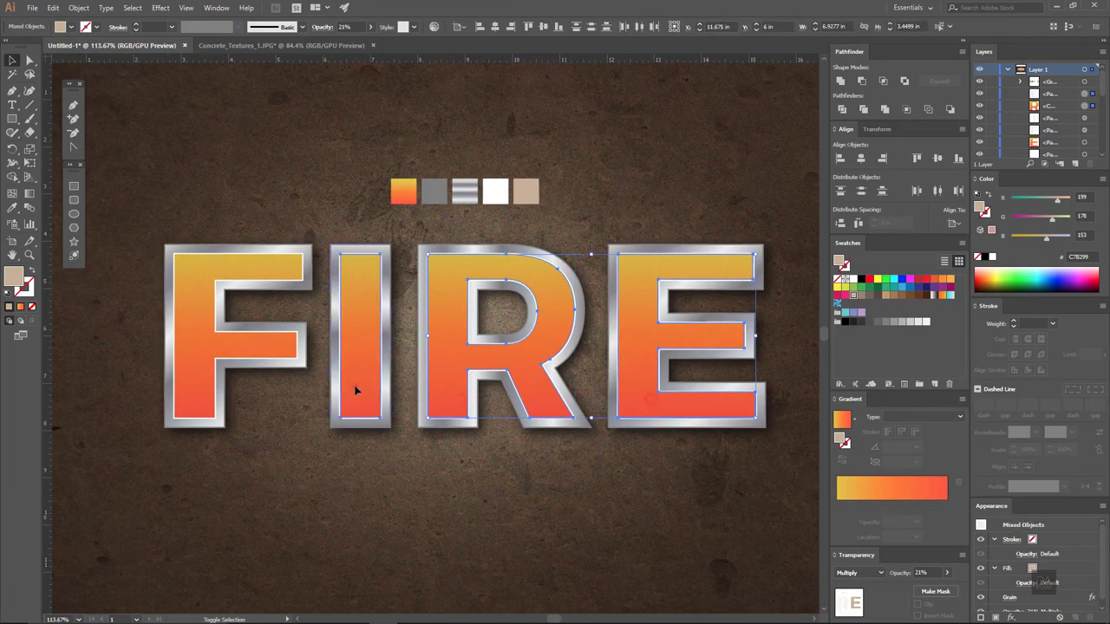
{"action": "left_click", "coordinate": [201, 385], "text": "shift"}
{"action": "right_click", "coordinate": [205, 368]}
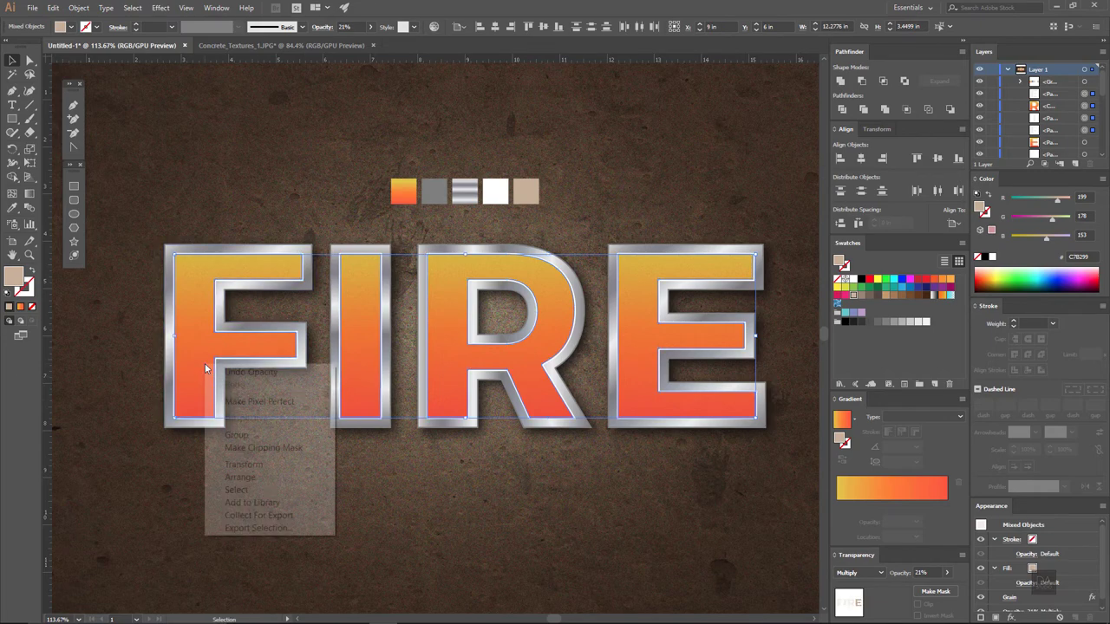
{"action": "left_click", "coordinate": [235, 434]}
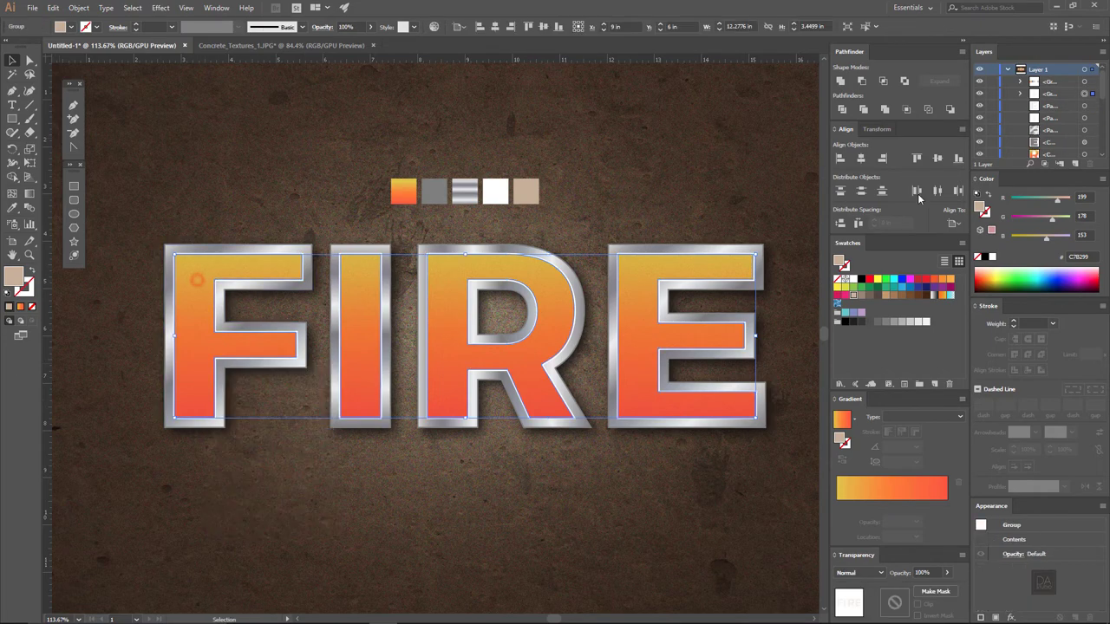
- Hide the grain group and select the four orange gradient letters beneath it
{"action": "left_click", "coordinate": [980, 96]}
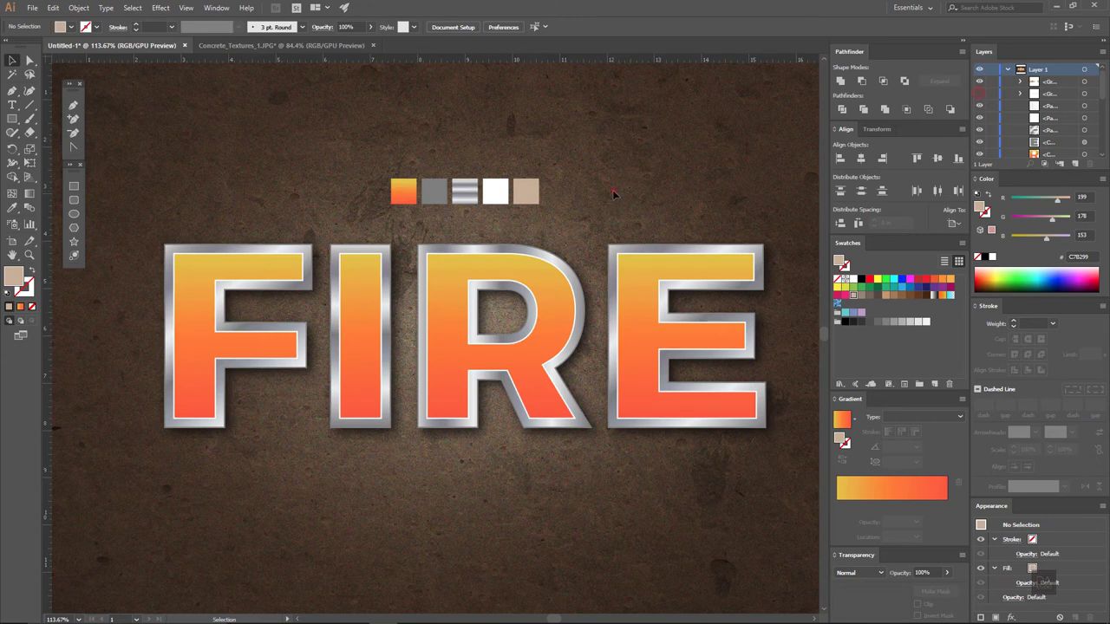
{"action": "left_click", "coordinate": [630, 292]}
{"action": "left_click", "coordinate": [555, 318], "text": "shift"}
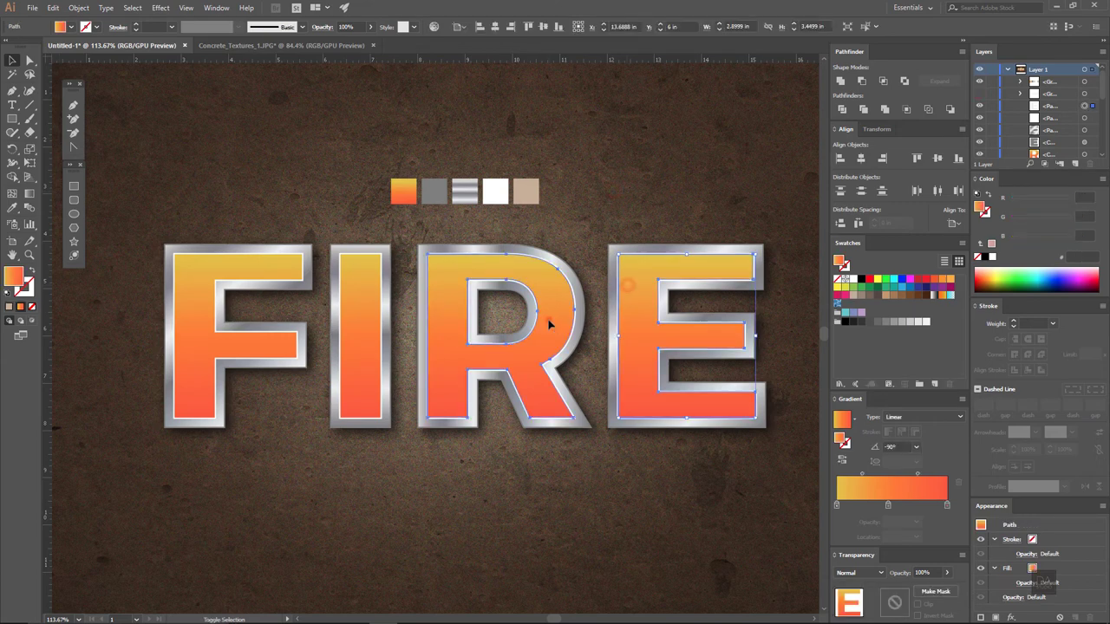
{"action": "left_click", "coordinate": [366, 329], "text": "shift"}
{"action": "left_click", "coordinate": [208, 338], "text": "shift"}
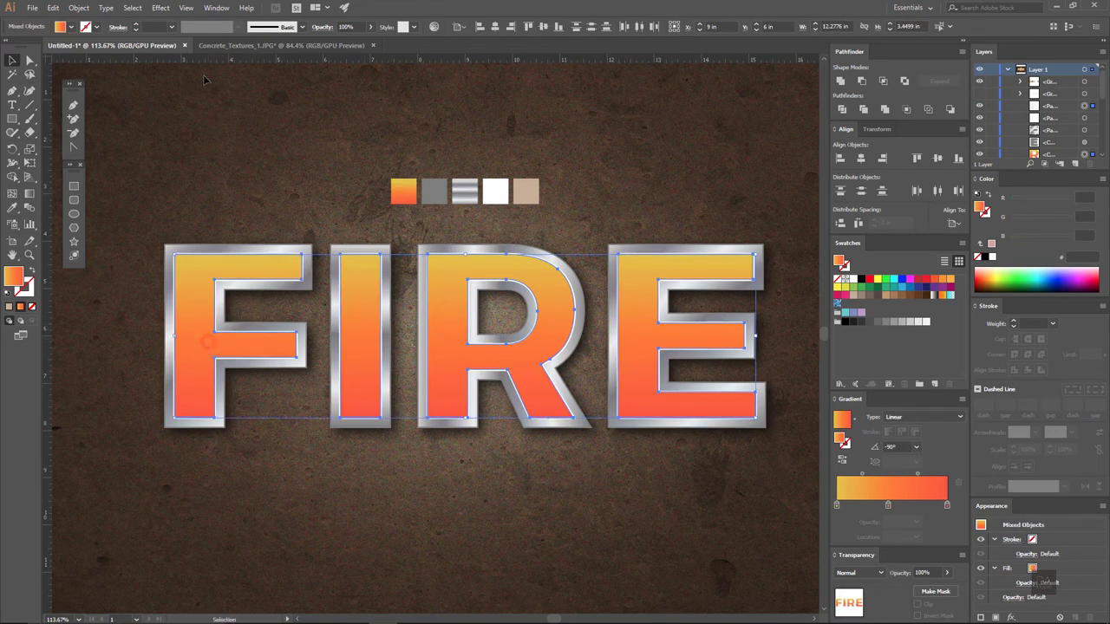
- Add an Inner Glow to the letters with 0.2 in blur and an orange colour
{"action": "left_click", "coordinate": [168, 11]}
{"action": "mouse_move", "coordinate": [181, 152]}
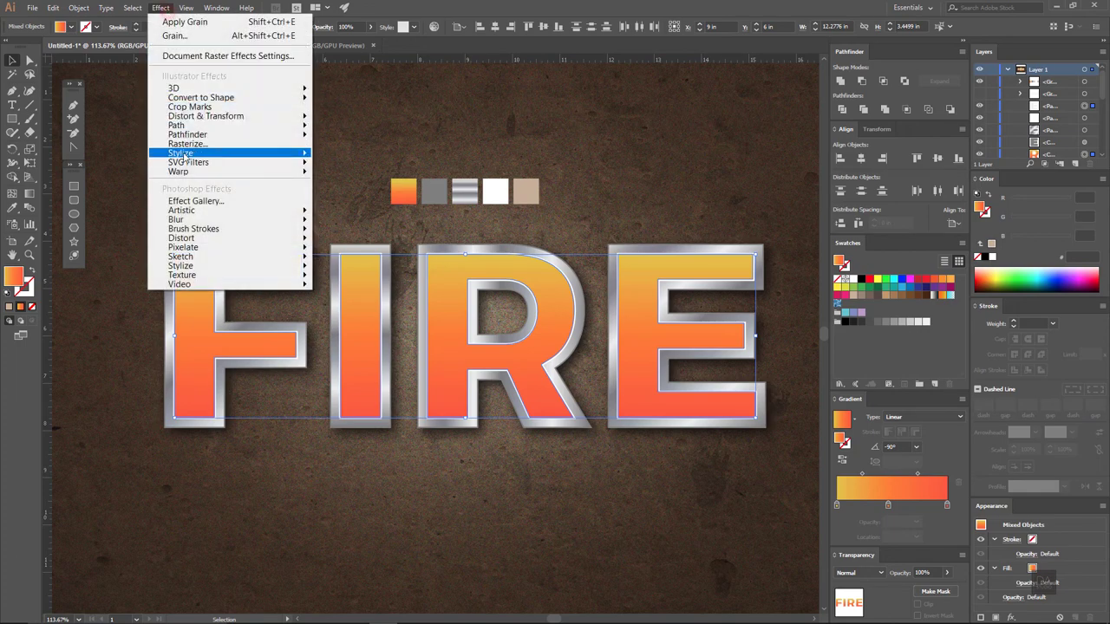
{"action": "left_click", "coordinate": [78, 179]}
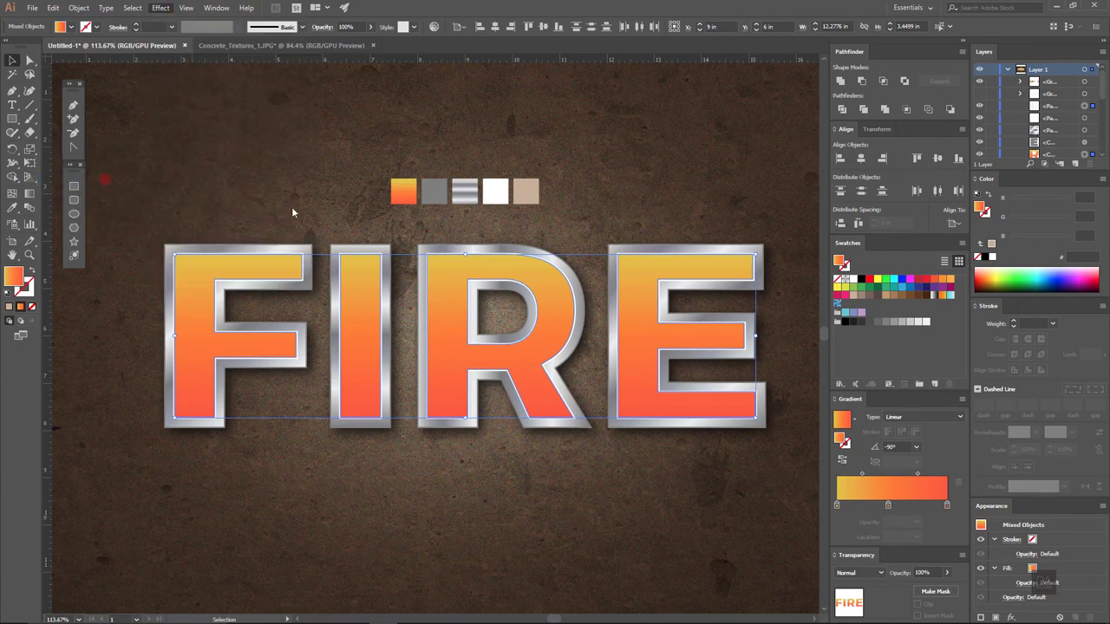
{"action": "left_click", "coordinate": [631, 254]}
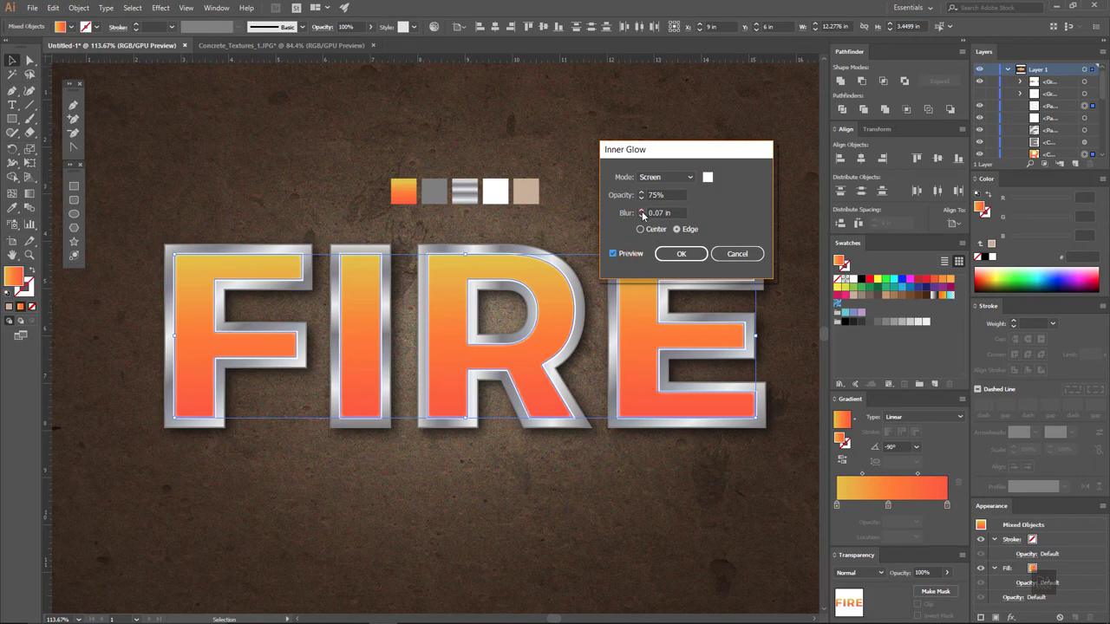
{"action": "left_click", "coordinate": [641, 215]}
{"action": "type", "text": "0.2"}
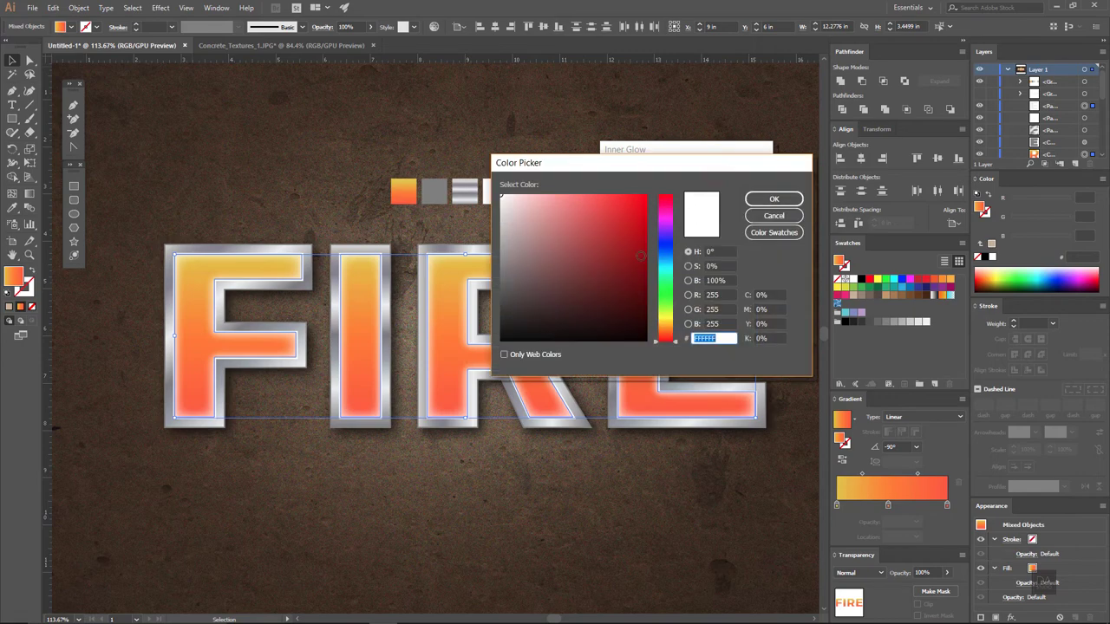
{"action": "left_click", "coordinate": [645, 235]}
{"action": "left_click_drag", "start_coordinate": [674, 344], "coordinate": [676, 334]}
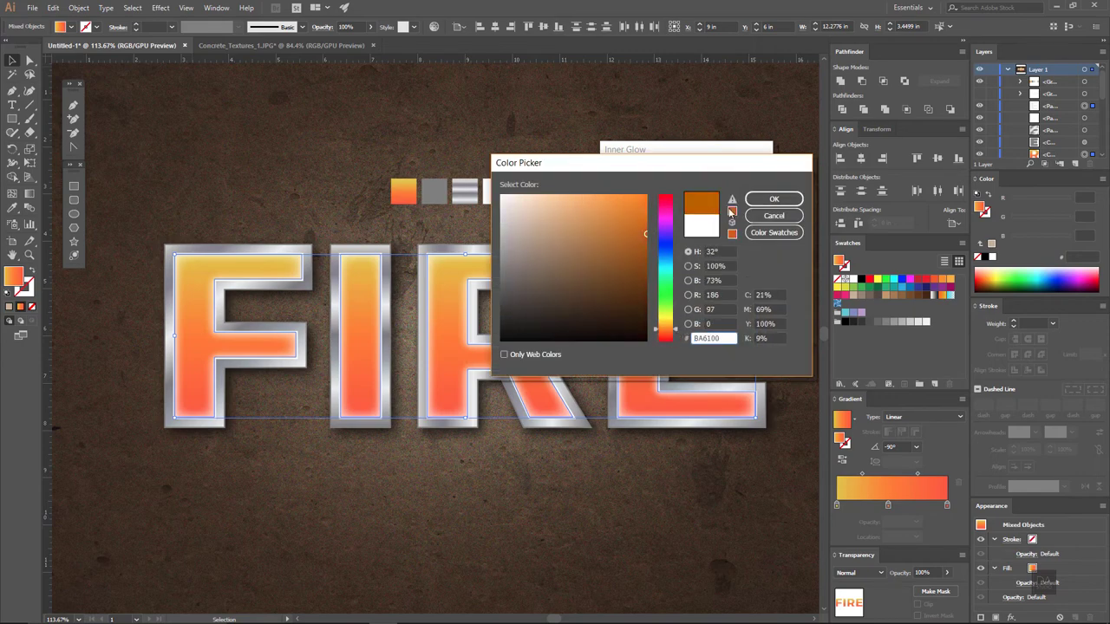
{"action": "left_click", "coordinate": [772, 199]}
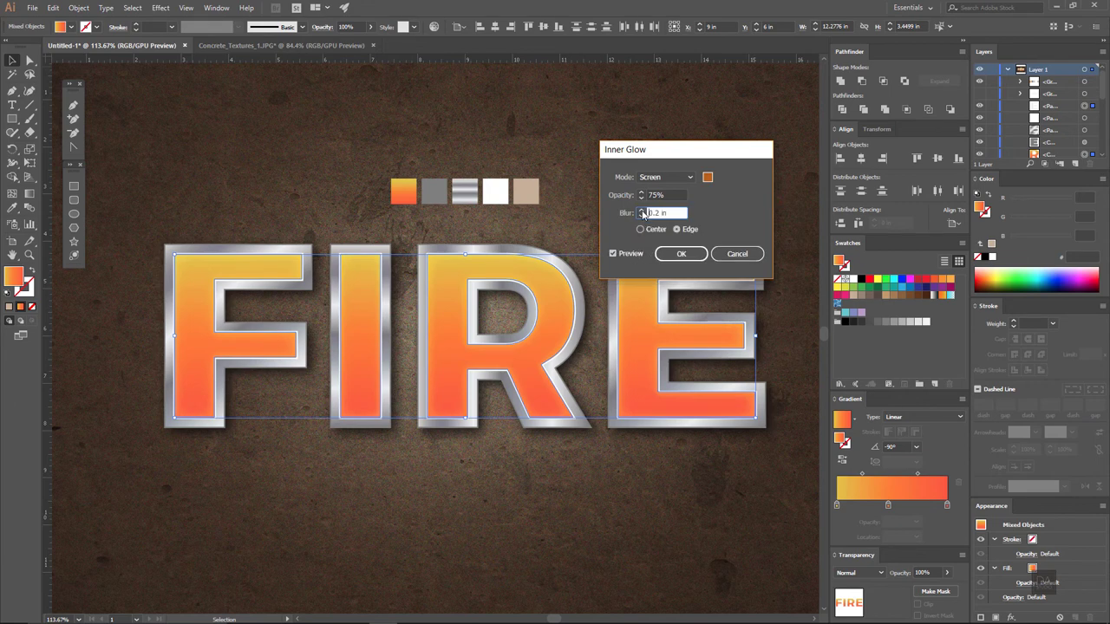
- Brighten the glow to orange EA7500, set Multiply mode, apply it, and reshow the grain group
{"action": "left_click", "coordinate": [642, 211]}
{"action": "left_click", "coordinate": [707, 177]}
{"action": "left_click_drag", "start_coordinate": [642, 207], "coordinate": [661, 198]}
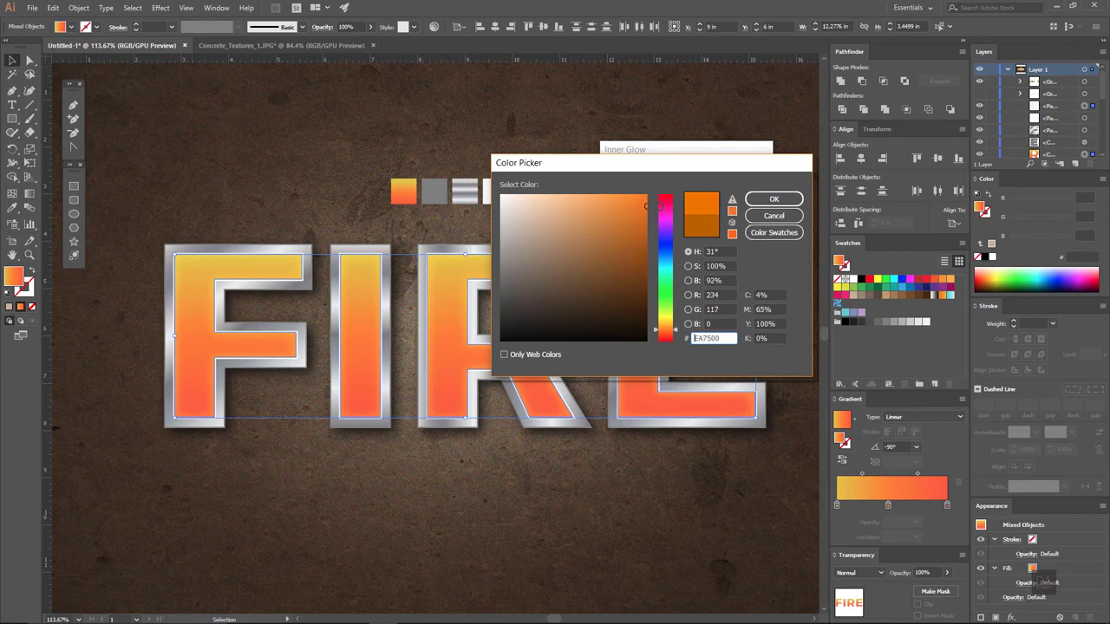
{"action": "left_click", "coordinate": [773, 199]}
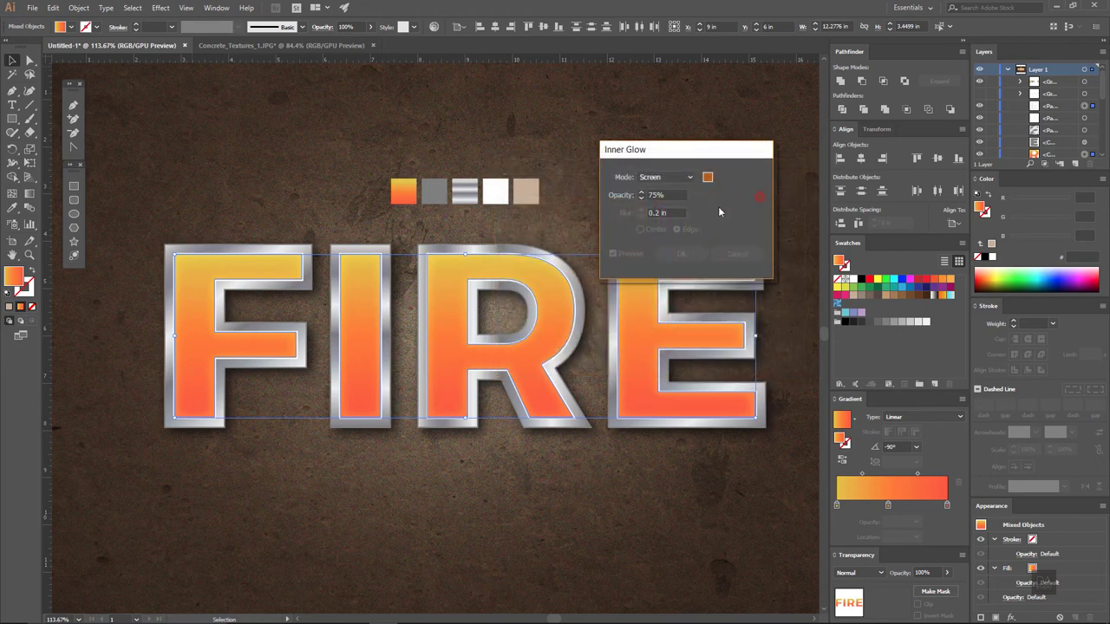
{"action": "left_click", "coordinate": [658, 177]}
{"action": "left_click", "coordinate": [661, 207]}
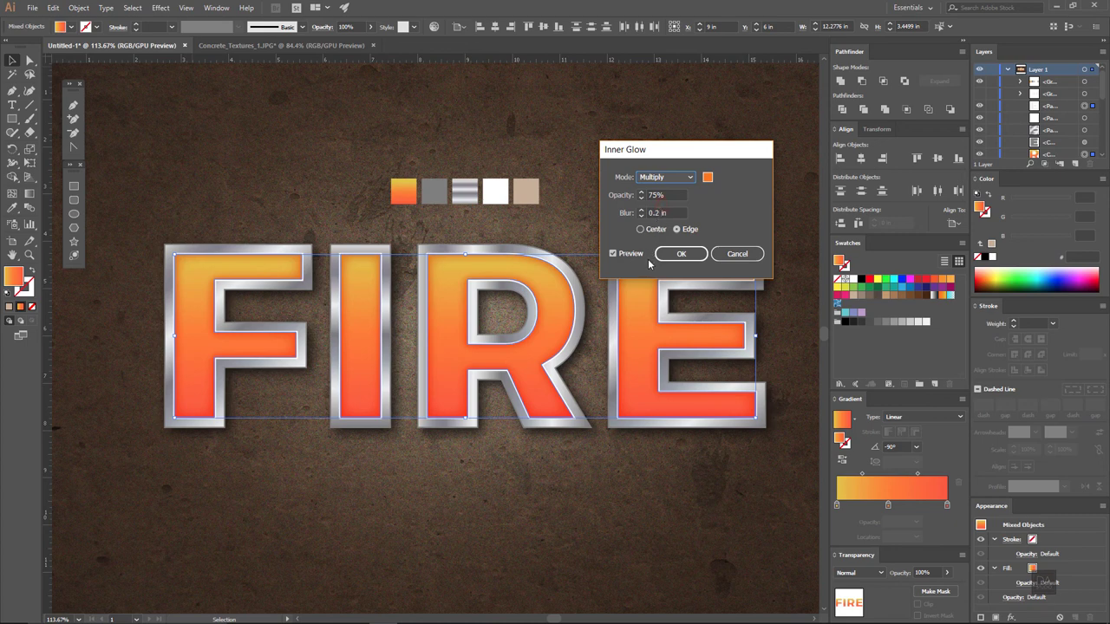
{"action": "left_click", "coordinate": [670, 253]}
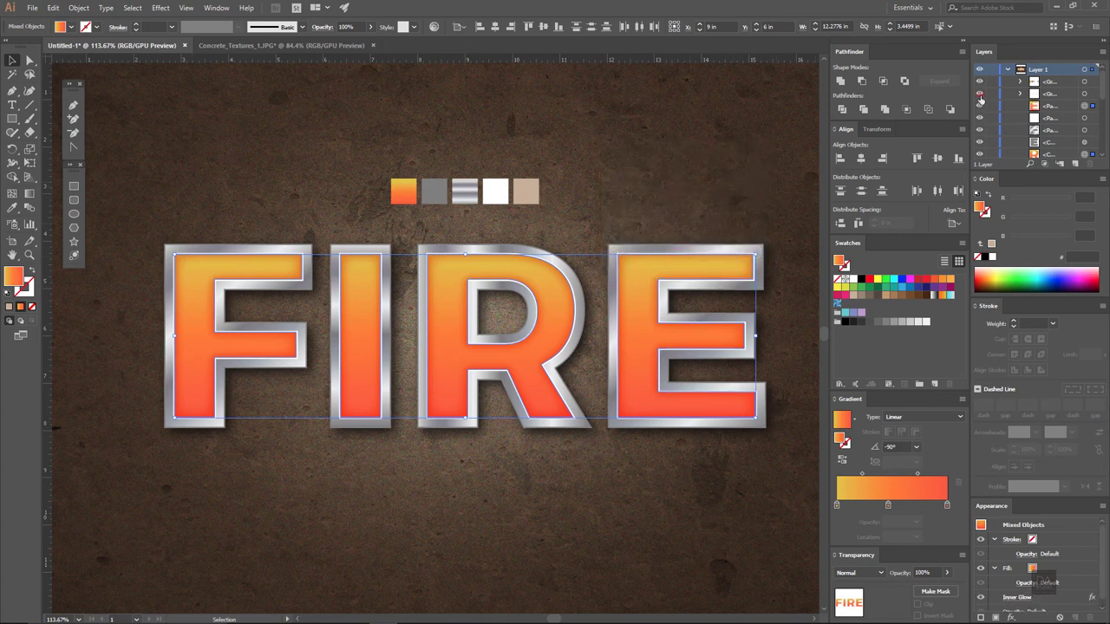
{"action": "left_click", "coordinate": [746, 152]}
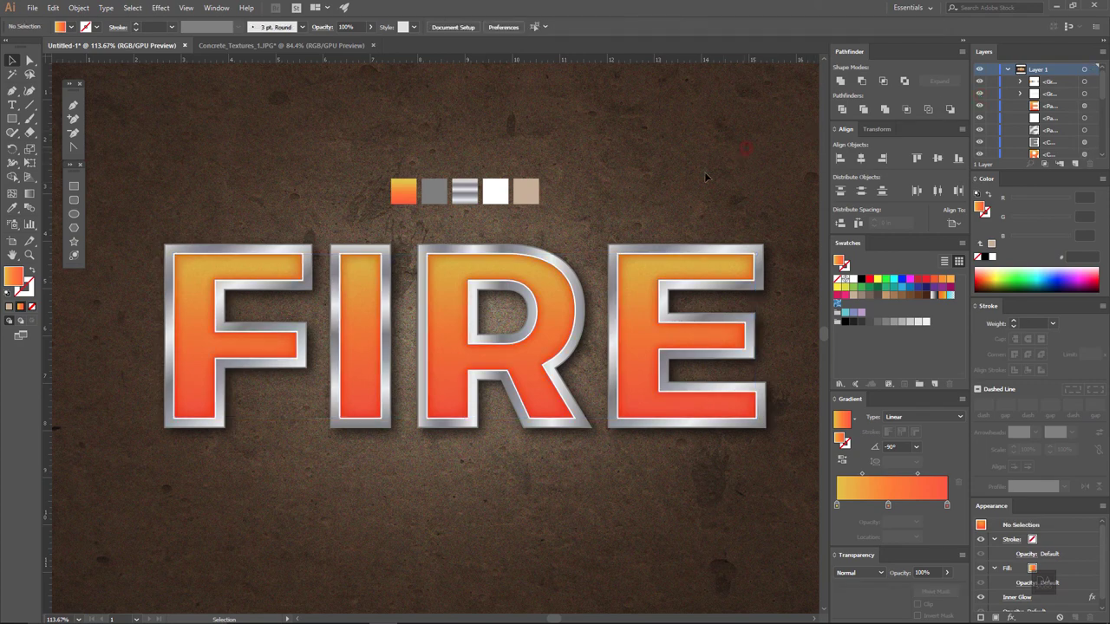
- Move the five colour swatches above the artboard, then zoom back in on FIRE
{"action": "scroll", "coordinate": [563, 194], "scroll_direction": "down", "scroll_amount": 2}
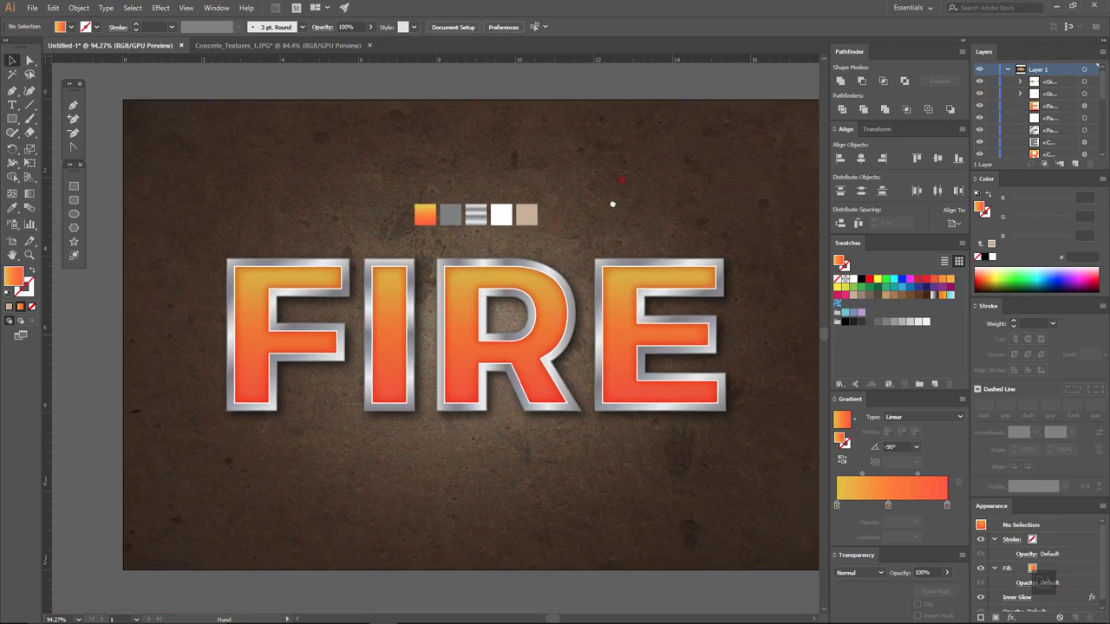
{"action": "left_click_drag", "start_coordinate": [613, 204], "coordinate": [596, 214]}
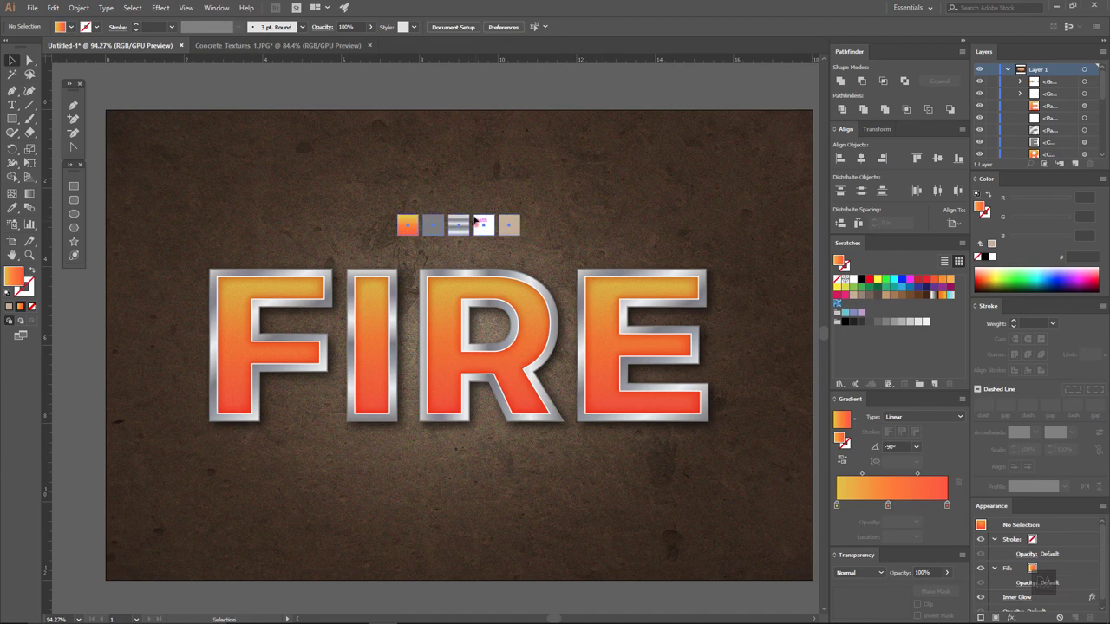
{"action": "left_click_drag", "start_coordinate": [476, 220], "coordinate": [476, 84]}
{"action": "left_click", "coordinate": [558, 119]}
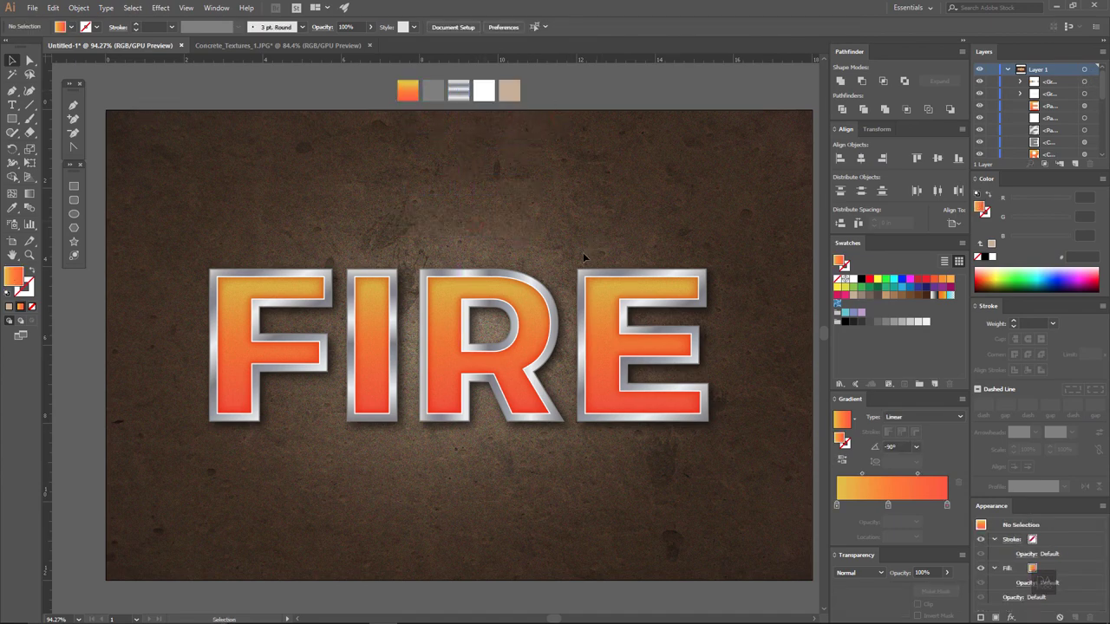
{"action": "mouse_move", "coordinate": [420, 352]}
{"action": "left_mouse_down"}
{"action": "mouse_move", "coordinate": [570, 354]}
{"action": "mouse_move", "coordinate": [581, 364]}
{"action": "mouse_move", "coordinate": [496, 342]}
{"action": "mouse_move", "coordinate": [477, 353]}
{"action": "left_mouse_up"}
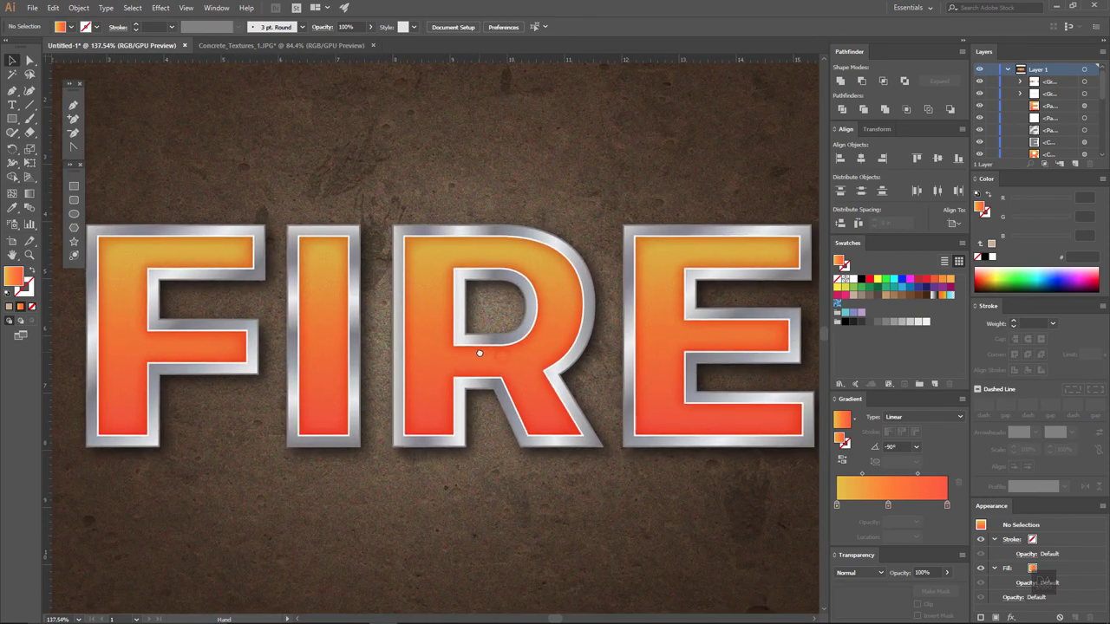